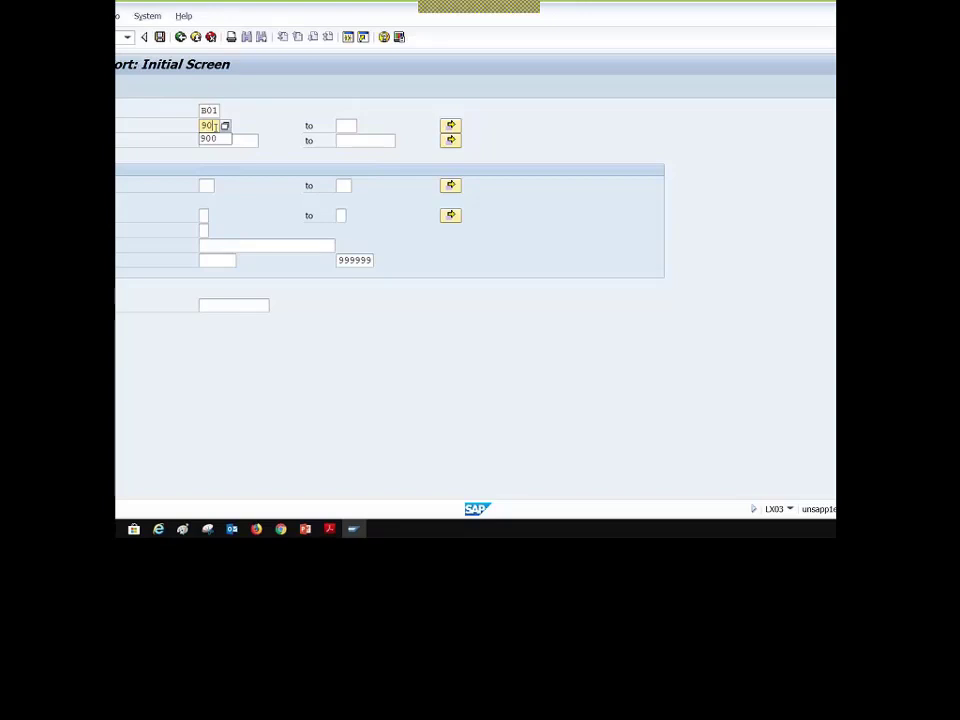
Enter storage types 900 to 999 on the LX03 selection screen and execute with F8
type("0")
left_click(344, 125)
type("99")
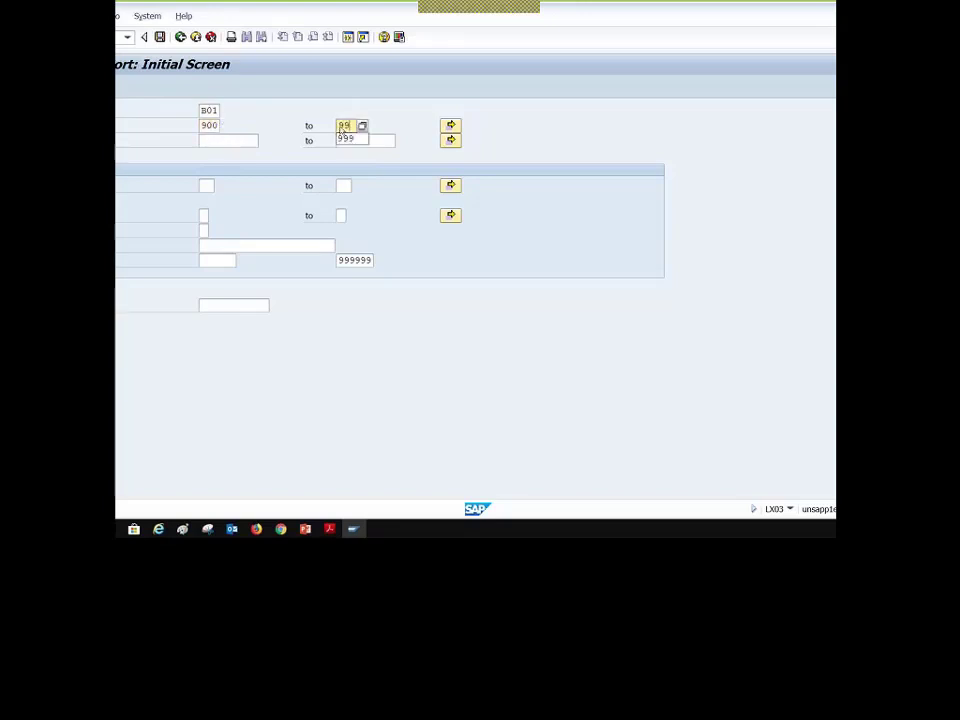
type("9")
key("F8")
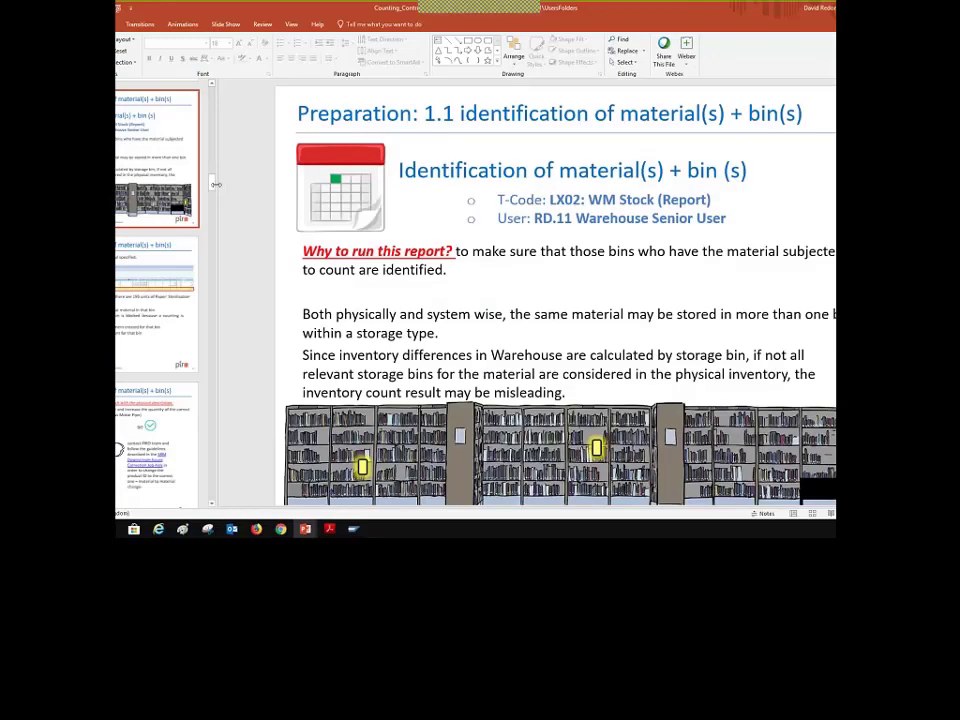
Display the Warehouse Design overview slide listing system storage types, then switch back to SAP GUI
left_click_drag(216, 184, 213, 104)
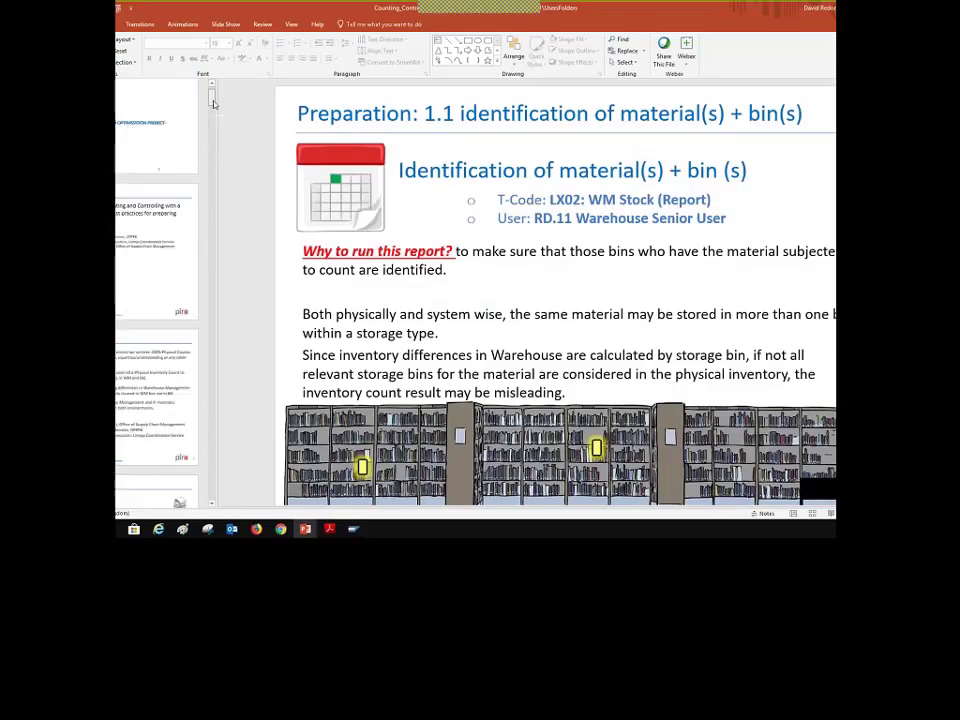
scroll(213, 104, "down", 1)
scroll(213, 104, "down", 5)
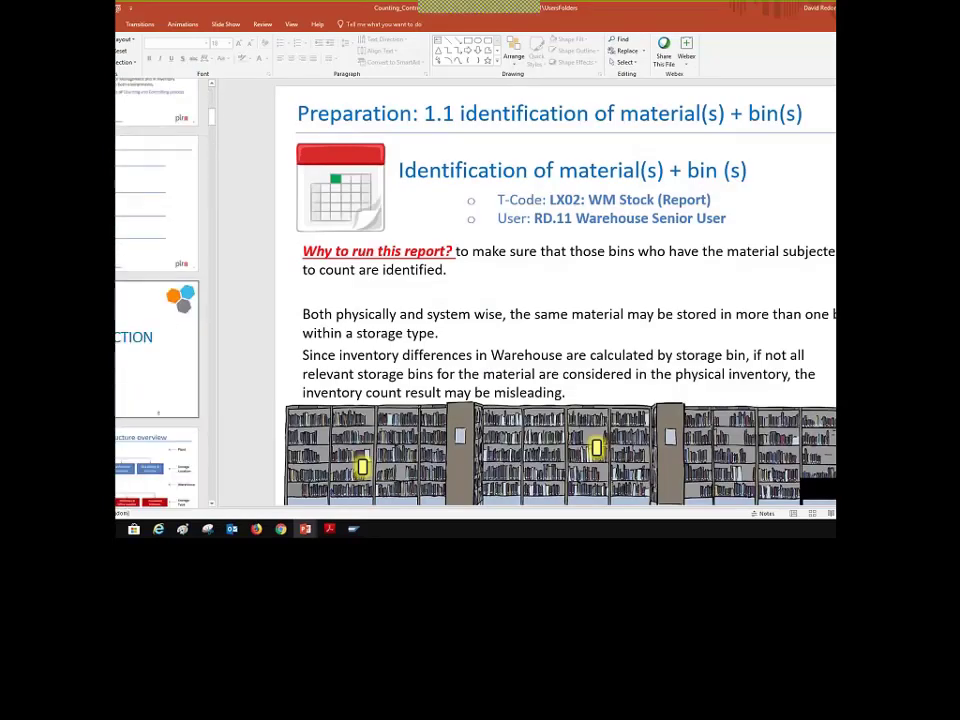
left_click(157, 317)
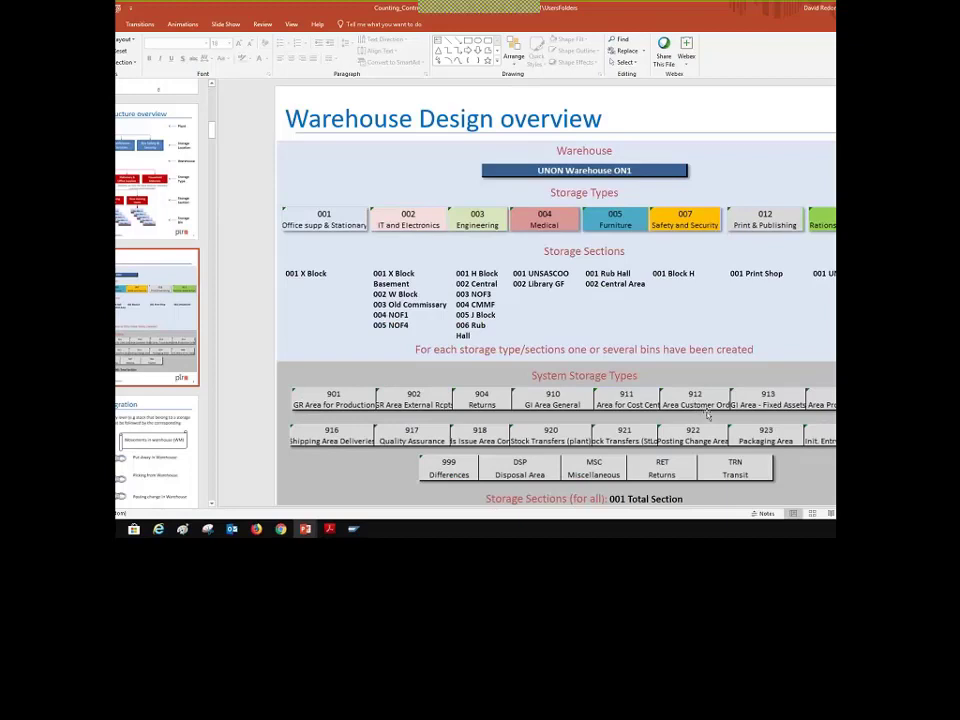
key("alt+Tab")
Pick the /BINREPORT (UNIFIL Bin Report) layout for the 900–999 selection and execute the report
left_click(211, 124)
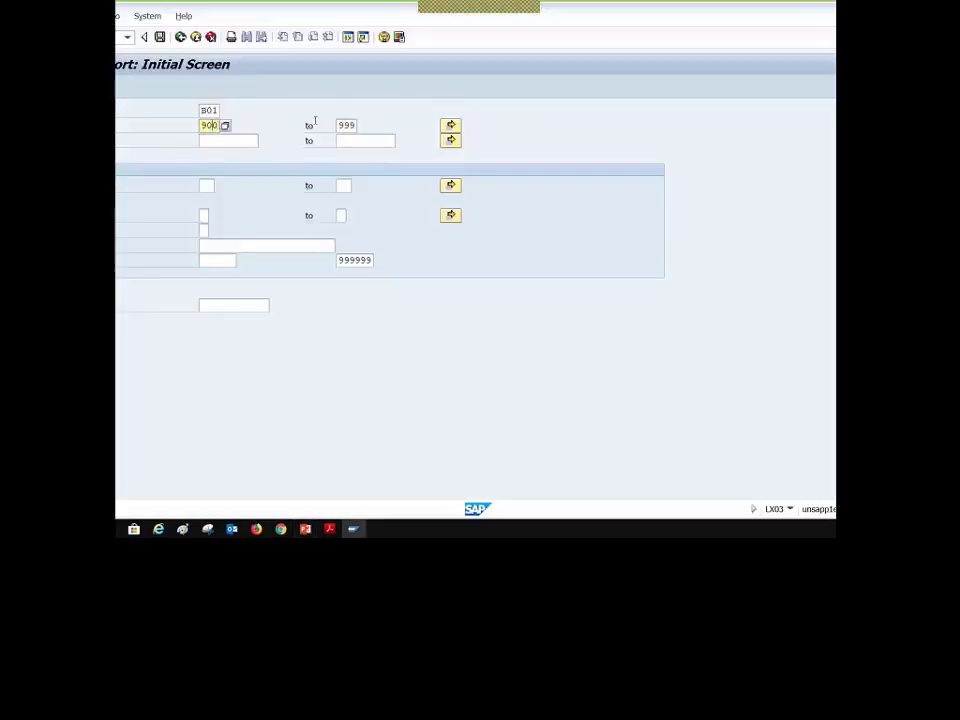
left_click(346, 125)
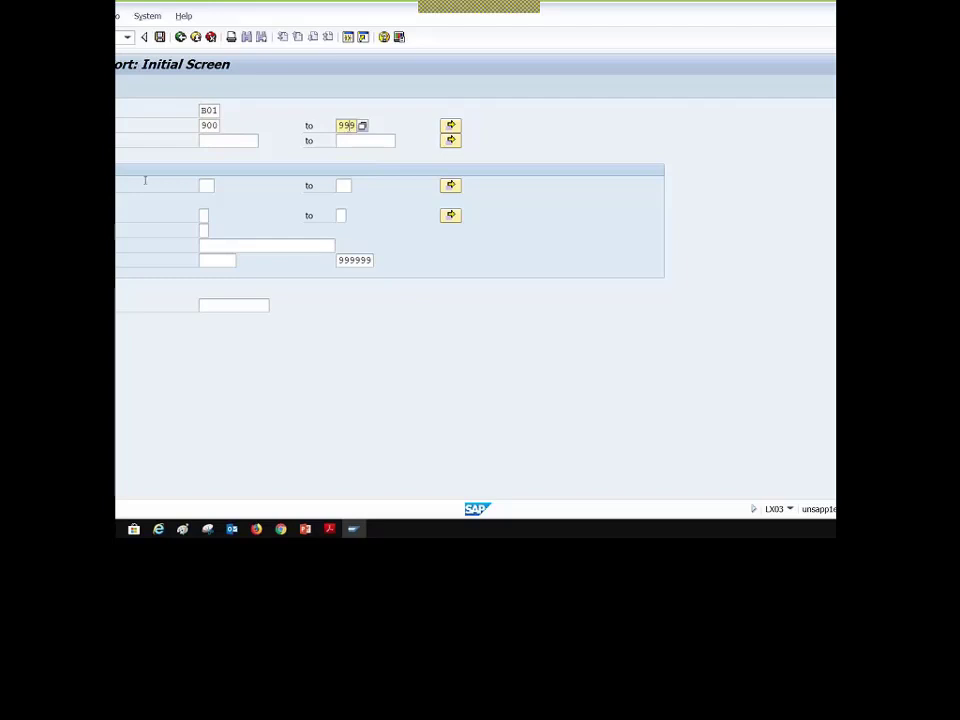
left_click(258, 305)
left_click(273, 306)
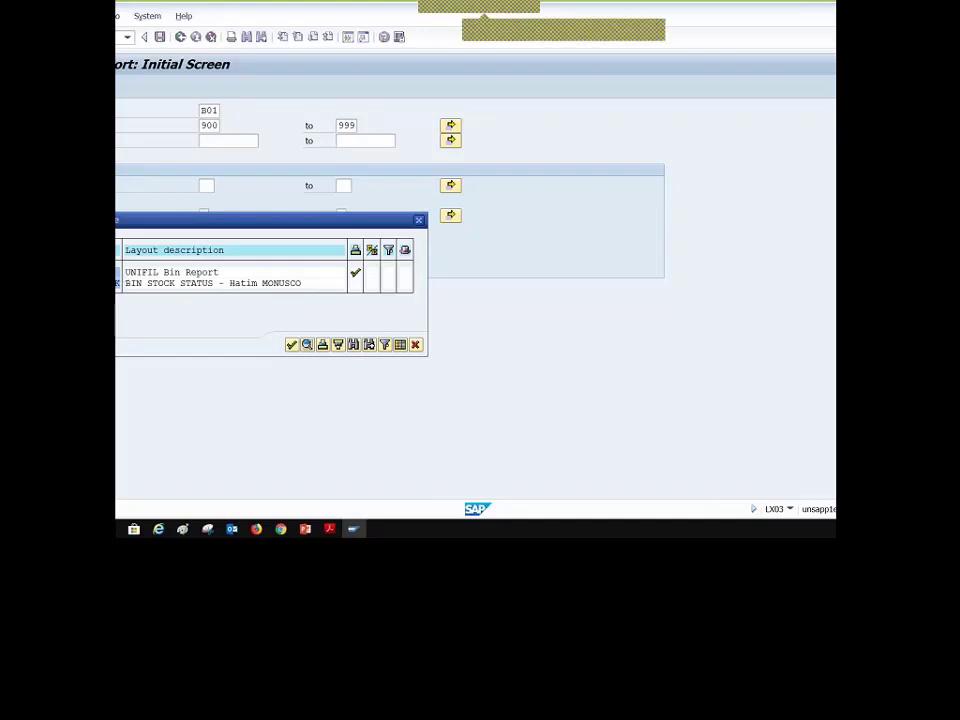
key("Return")
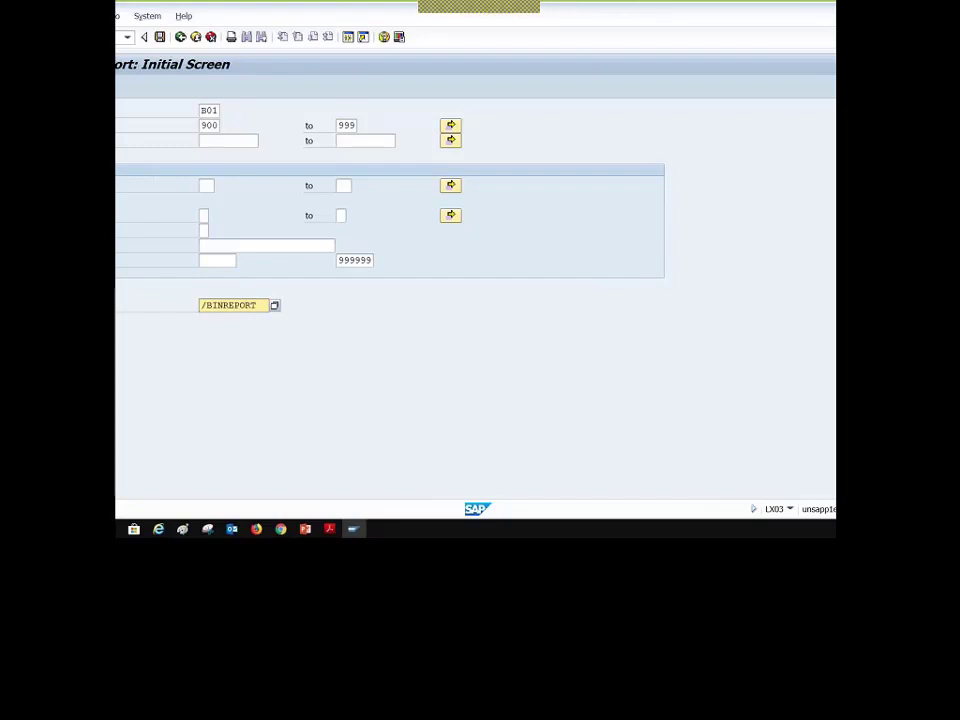
key("F8")
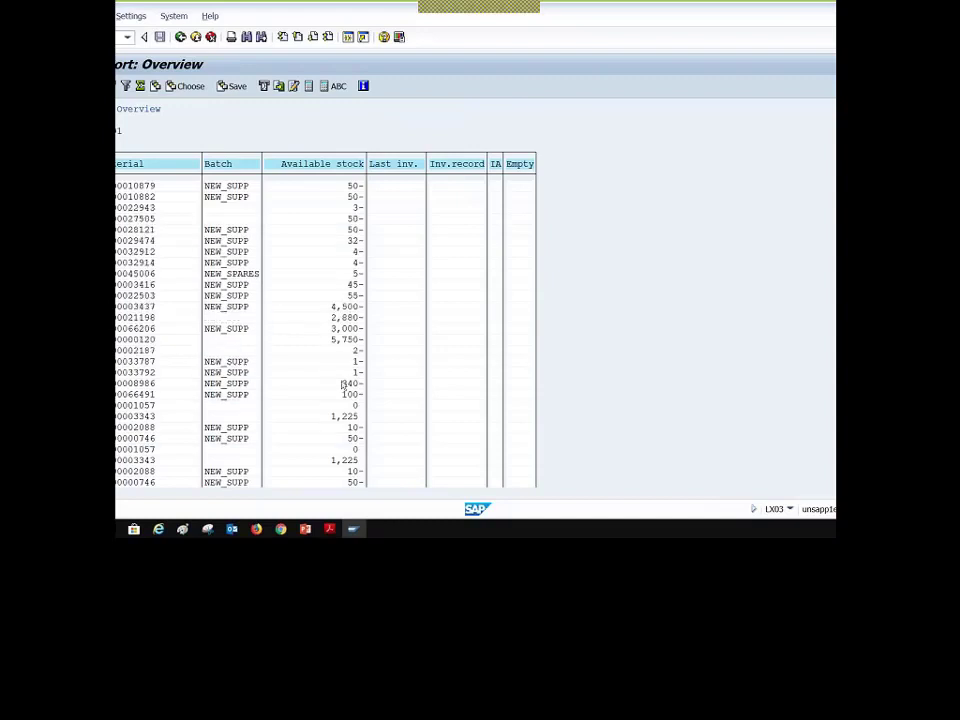
Review the overview of materials, NEW_SUPP and NEW_SPARES batches and available stock, briefly checking the list functions menu
scroll(352, 386, "down", 2)
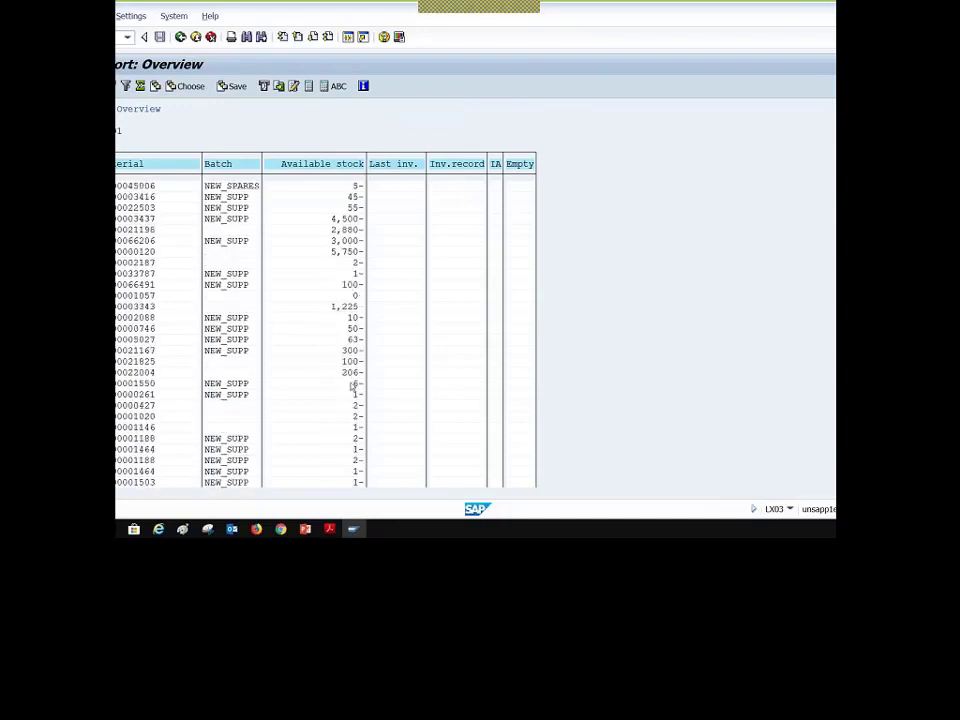
scroll(352, 386, "down", 3)
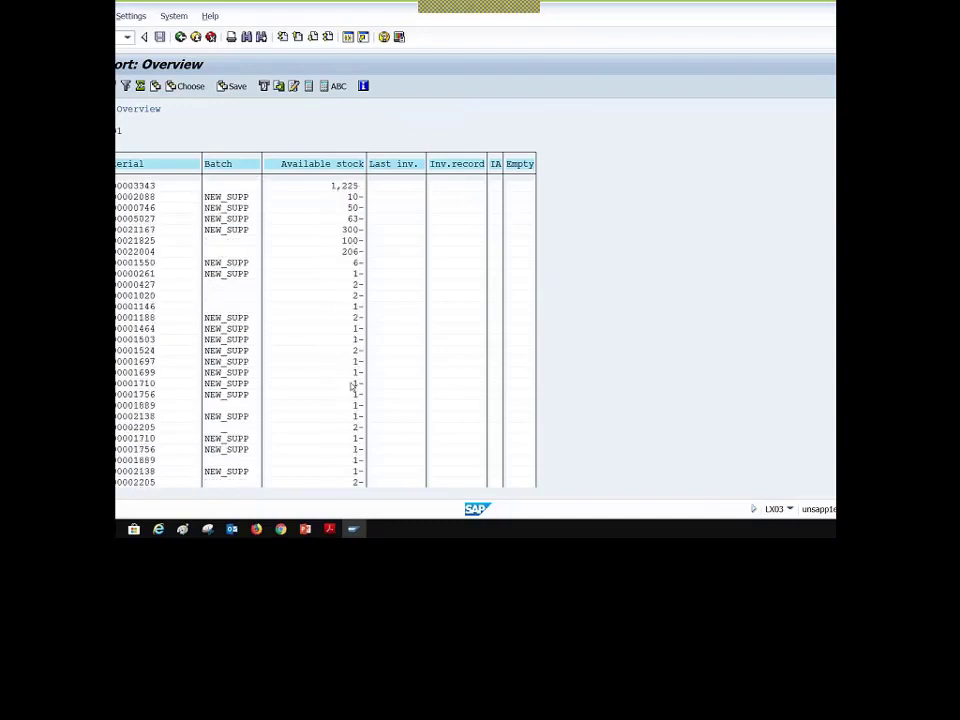
scroll(352, 386, "down", 3)
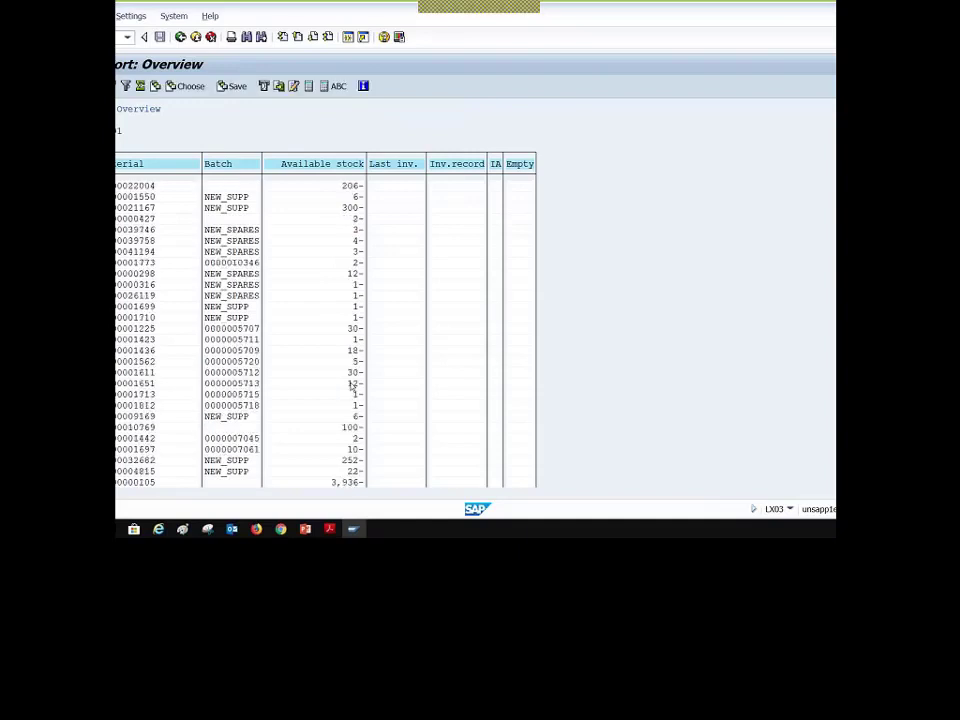
scroll(352, 386, "down", 3)
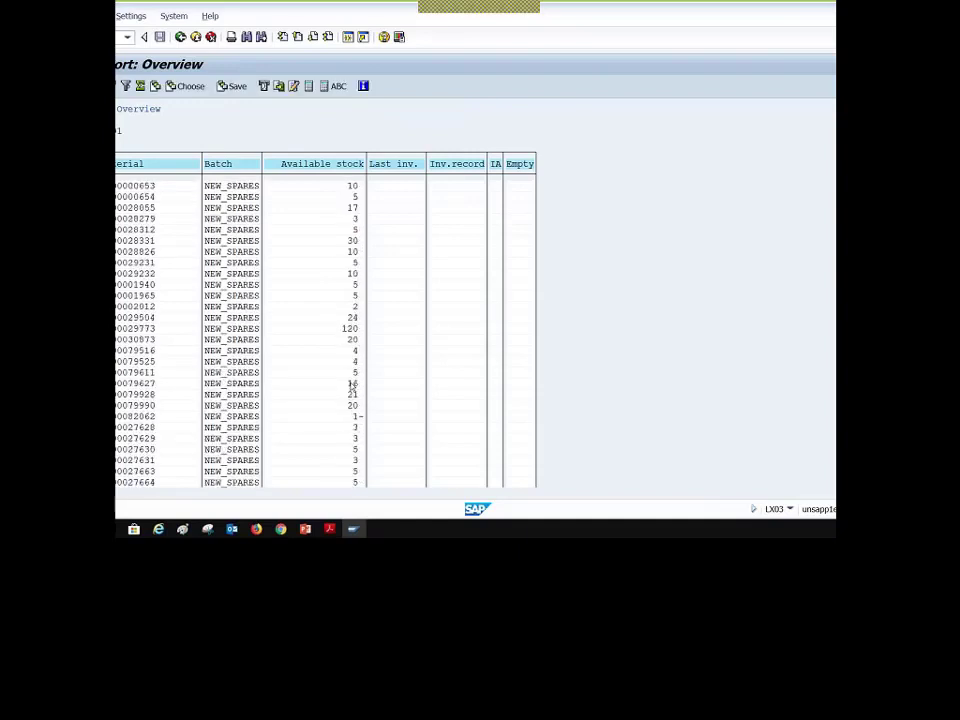
scroll(352, 386, "down", 3)
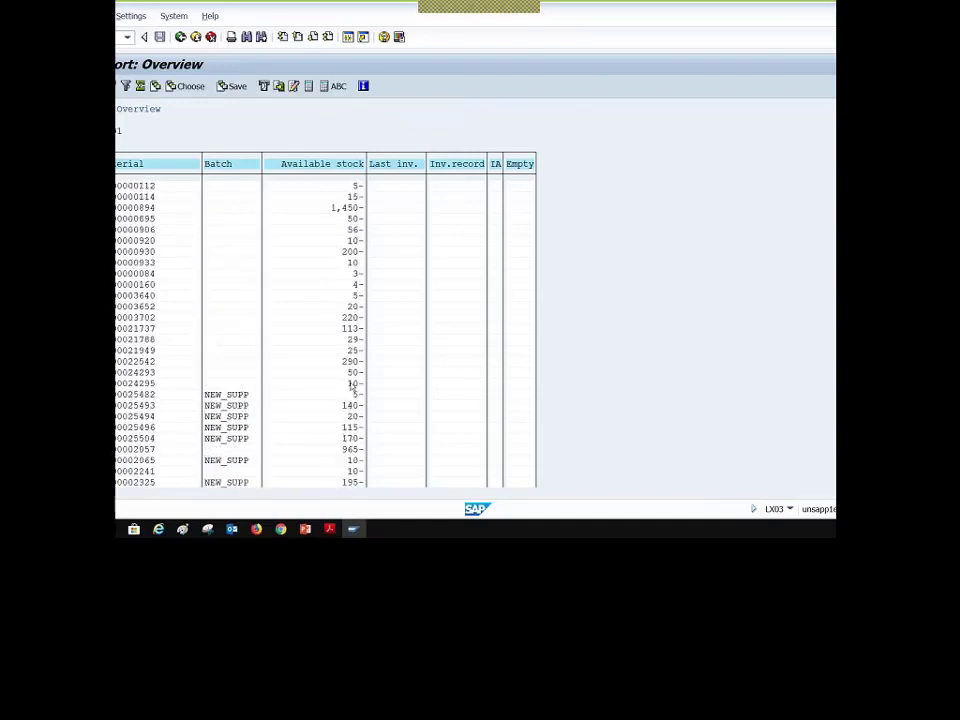
scroll(352, 386, "down", 3)
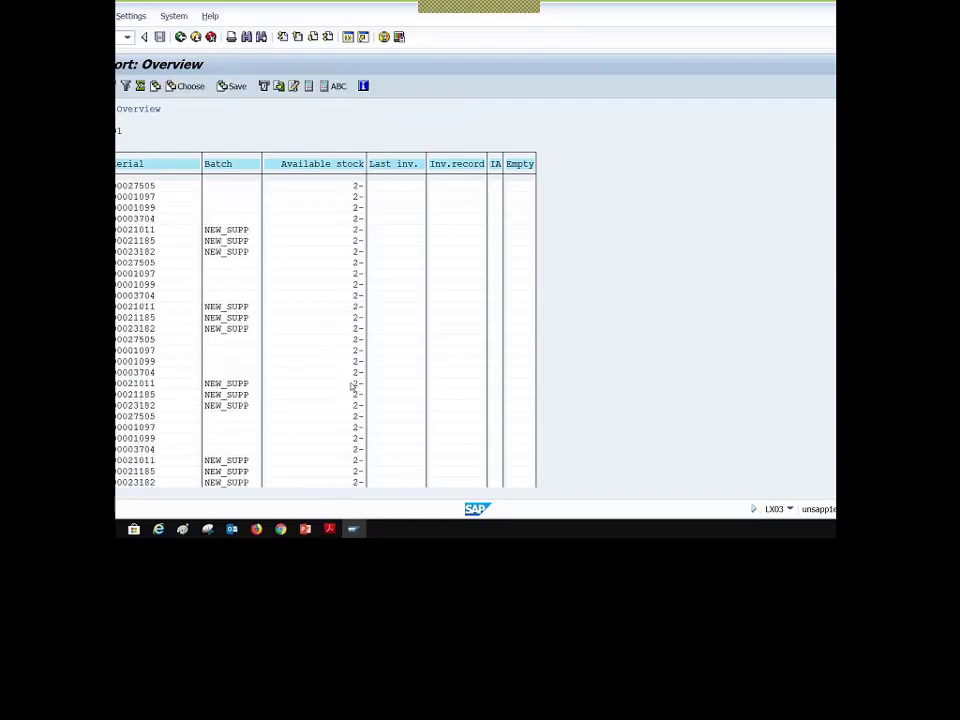
key("shift+F10")
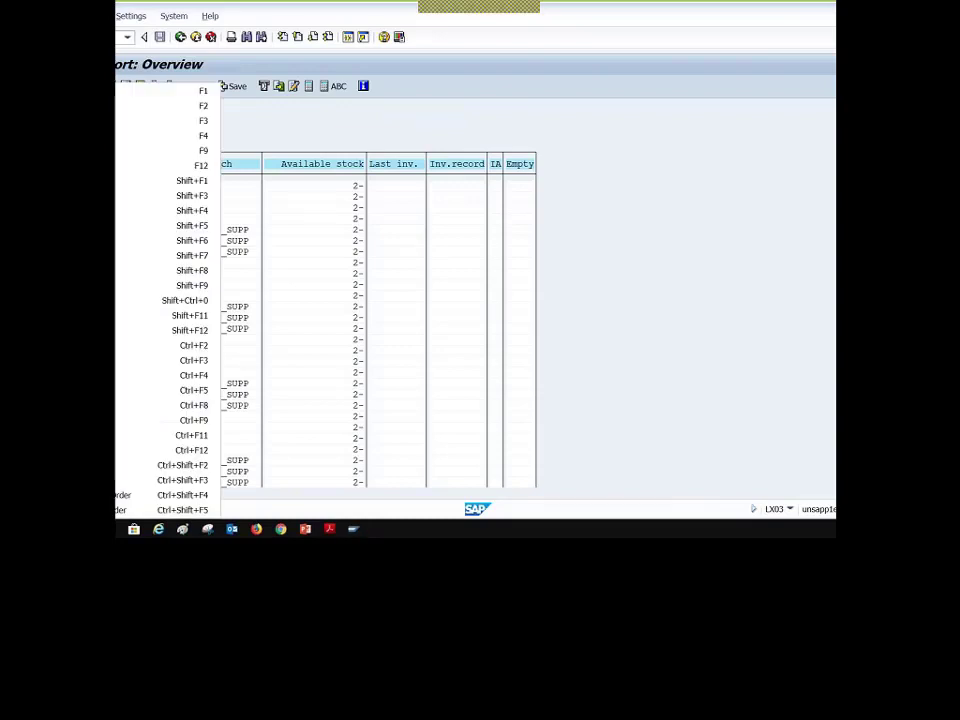
key("Escape")
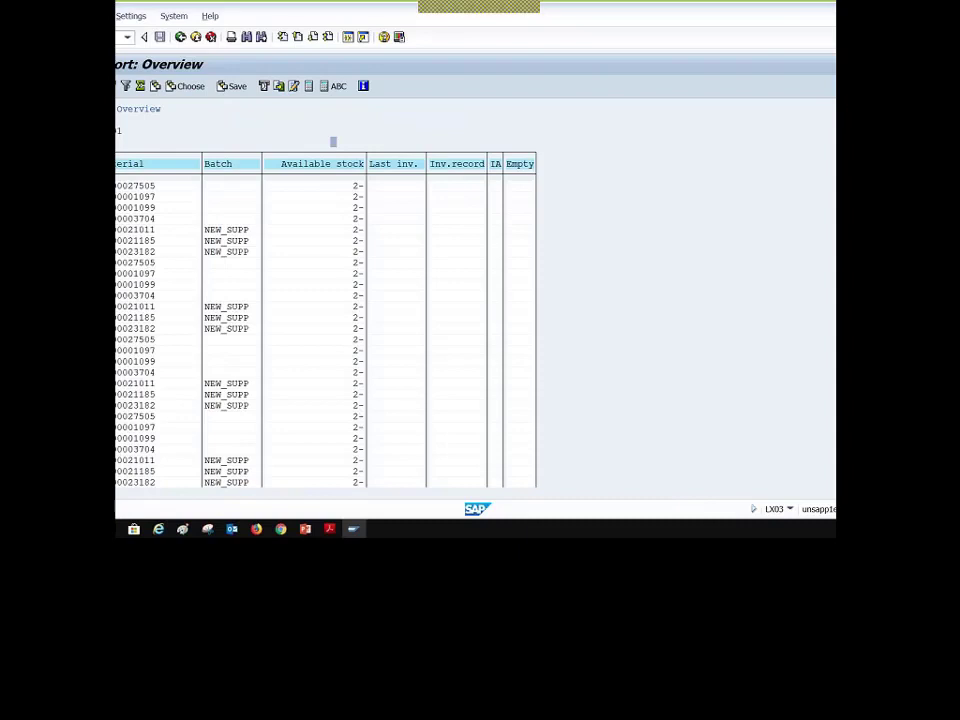
Filter the bin stock list to storage type 902, then switch to the Warehouse Design presentation
key("ctrl+F5")
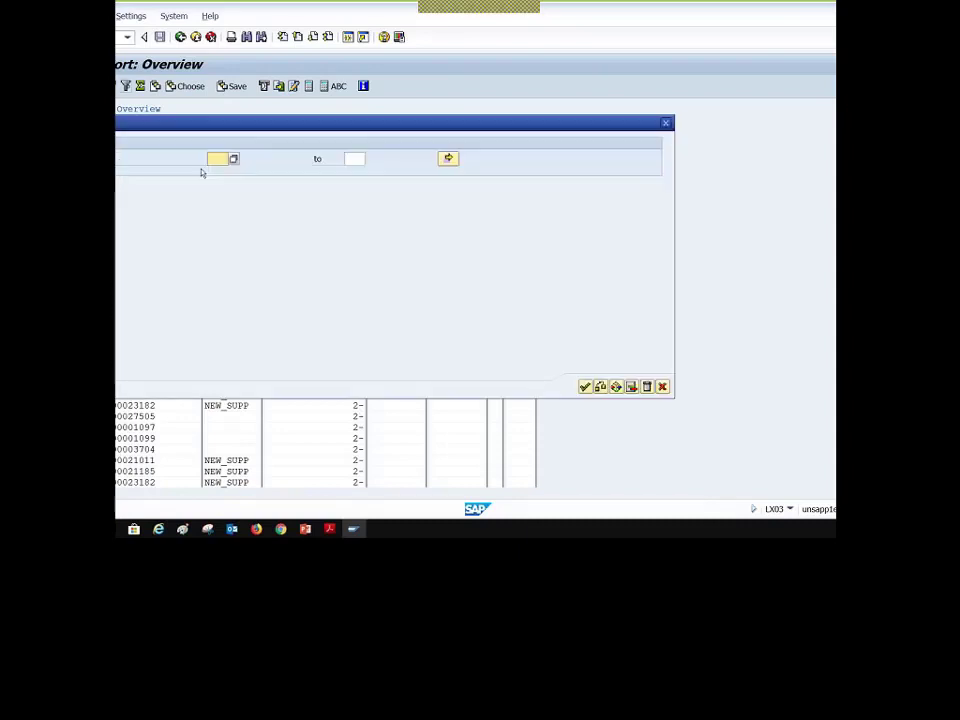
type("9")
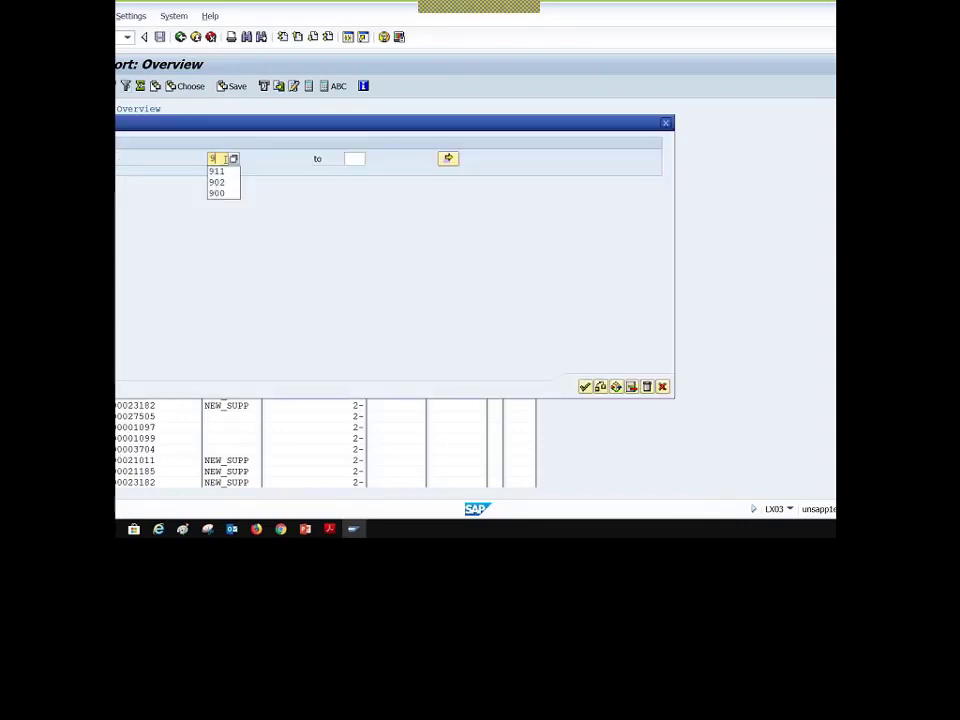
type("02")
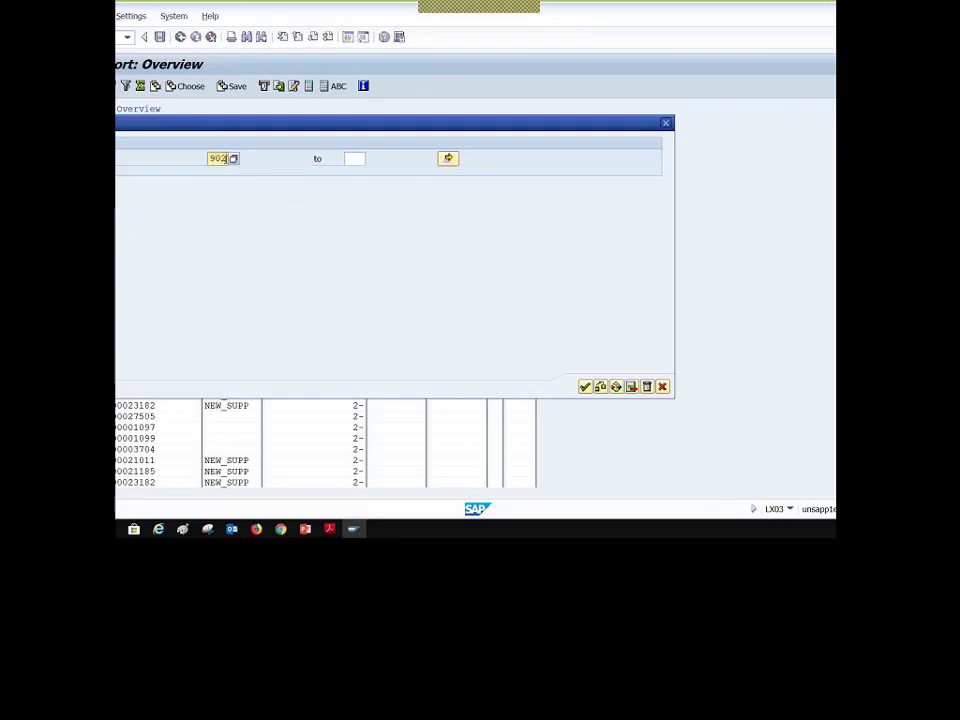
left_click(585, 387)
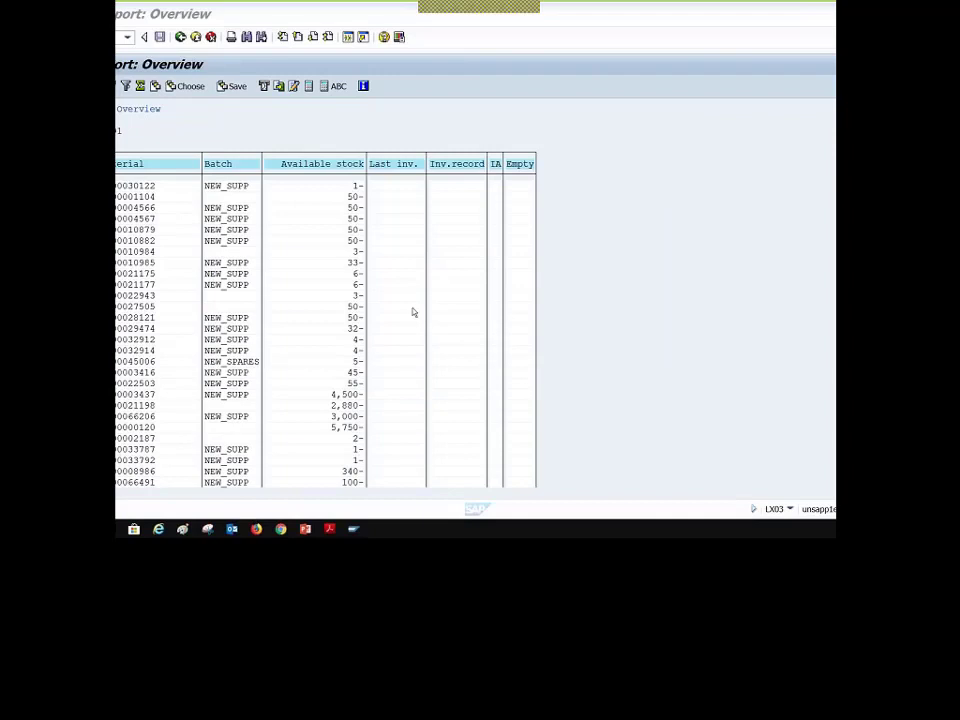
key("alt+Tab")
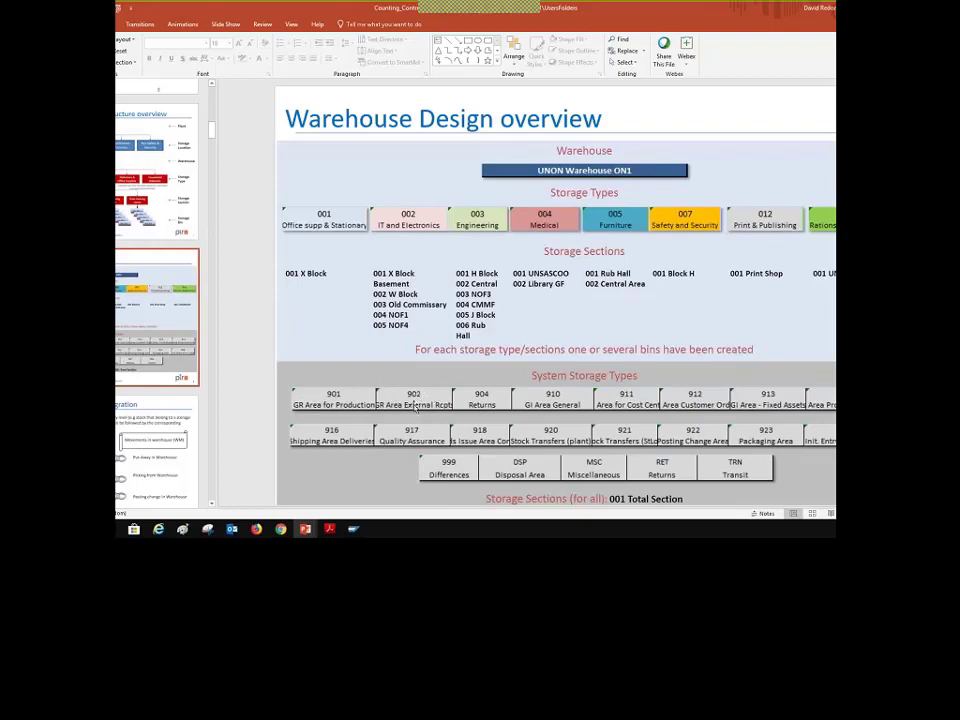
Switch from PowerPoint back to the SAP LX03 bin stock list
key("alt+Tab")
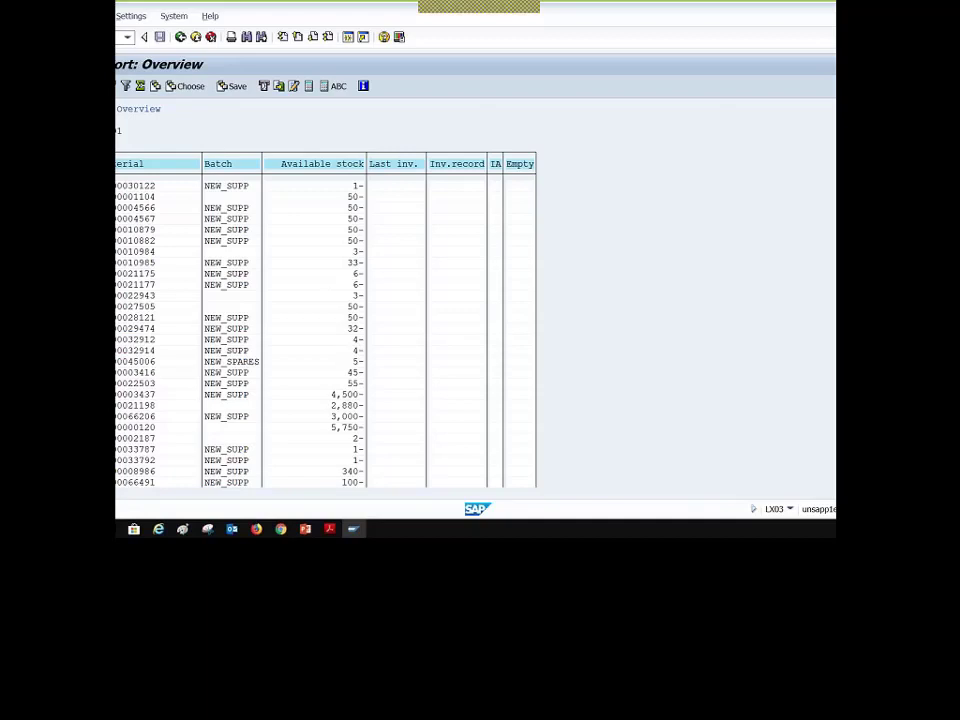
scroll(325, 334, "down", 5)
scroll(325, 334, "down", 10)
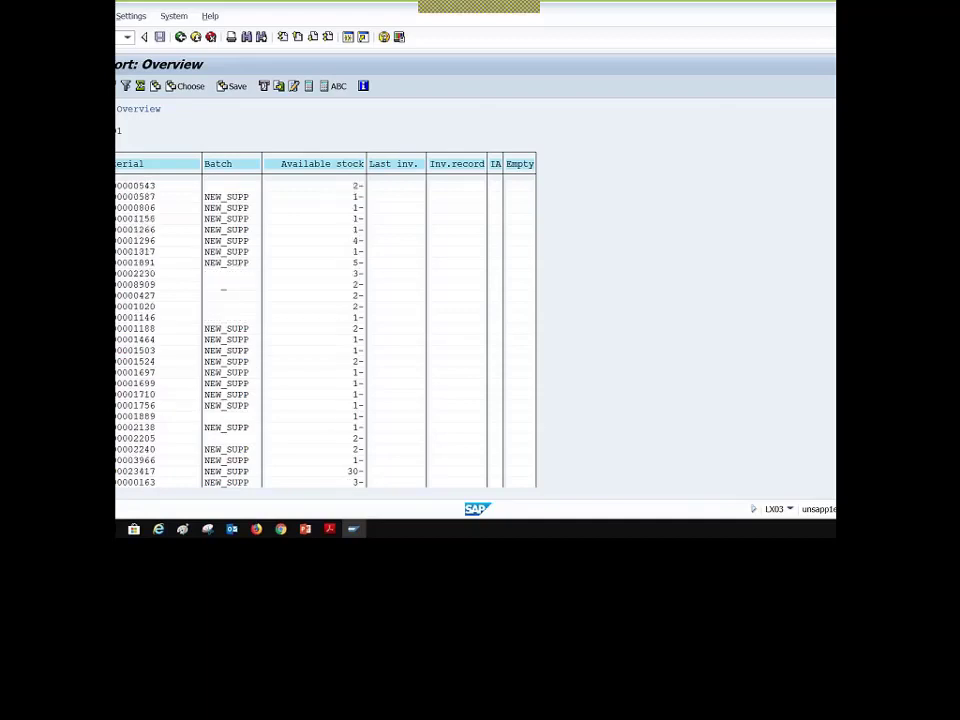
scroll(383, 272, "down", 3)
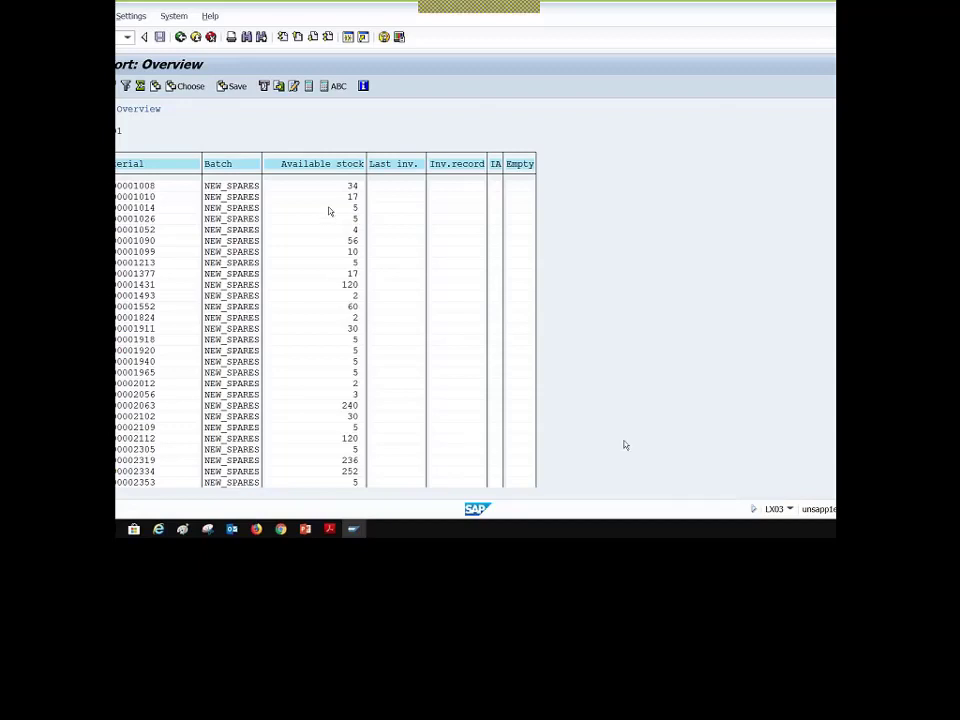
scroll(329, 211, "down", 15)
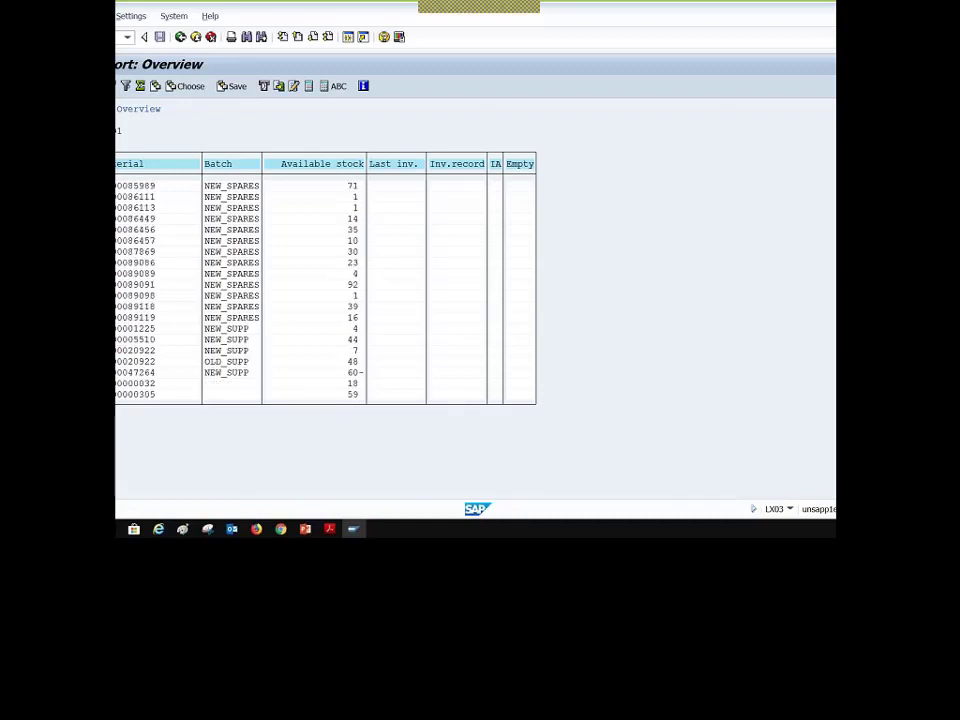
scroll(325, 320, "up", 9)
scroll(325, 330, "up", 20)
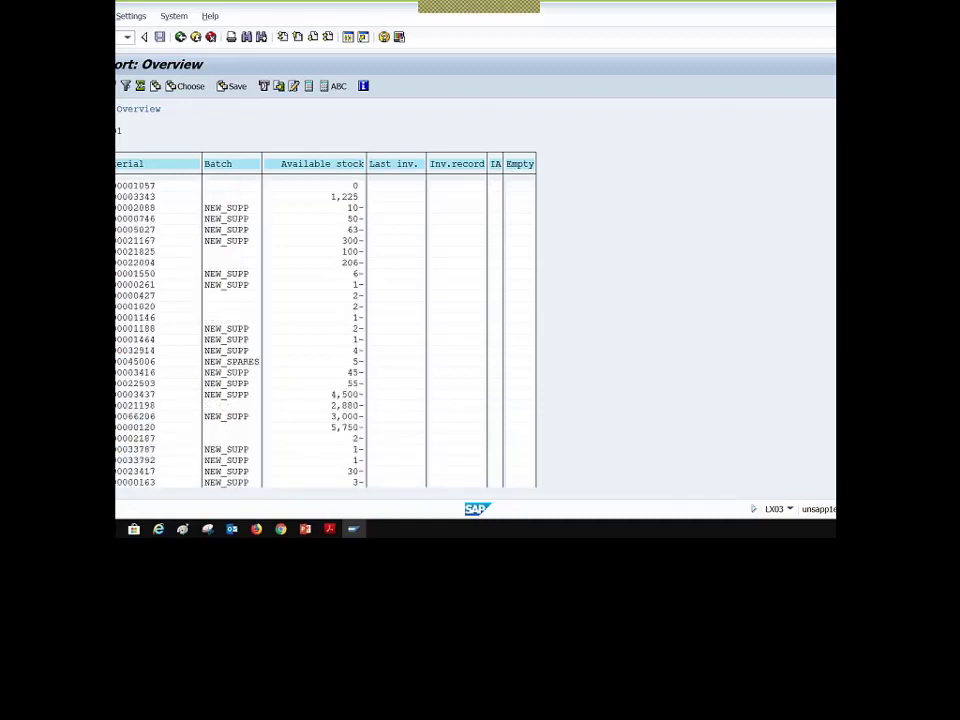
scroll(325, 330, "up", 10)
scroll(325, 330, "up", 10)
scroll(325, 330, "up", 5)
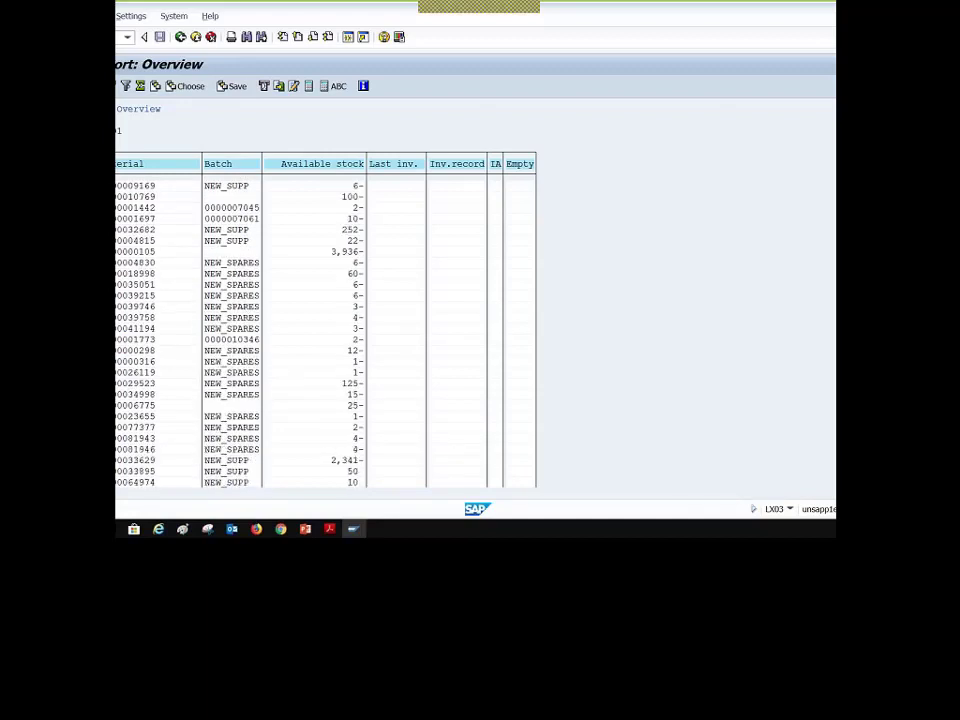
scroll(423, 205, "up", 3)
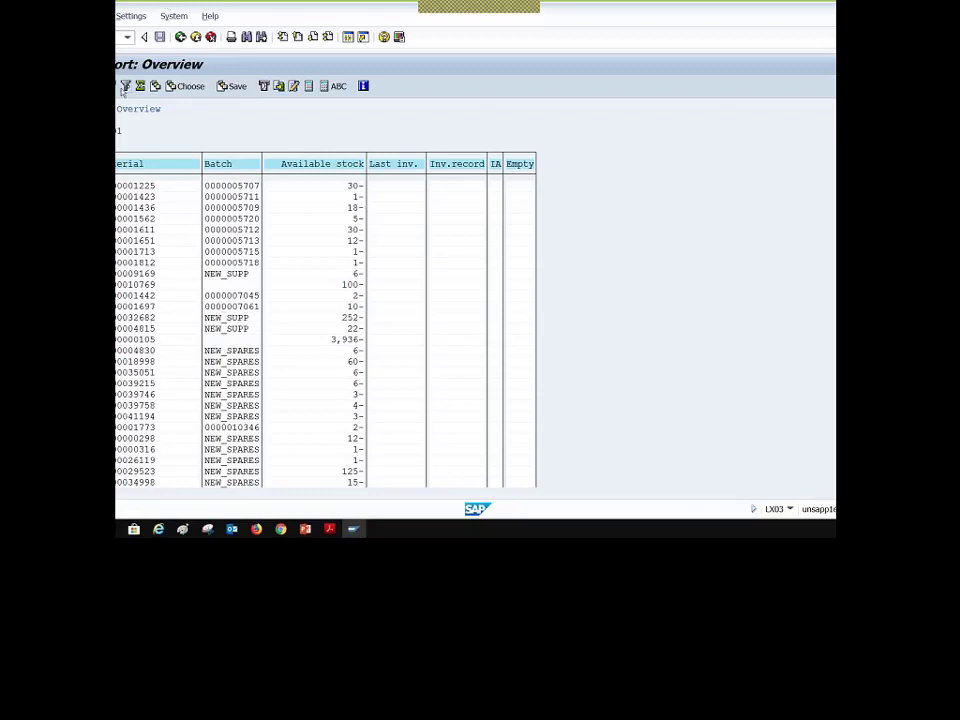
Change the storage type filter from 902 to 944
key("ctrl+F5")
left_click_drag(218, 158, 261, 158)
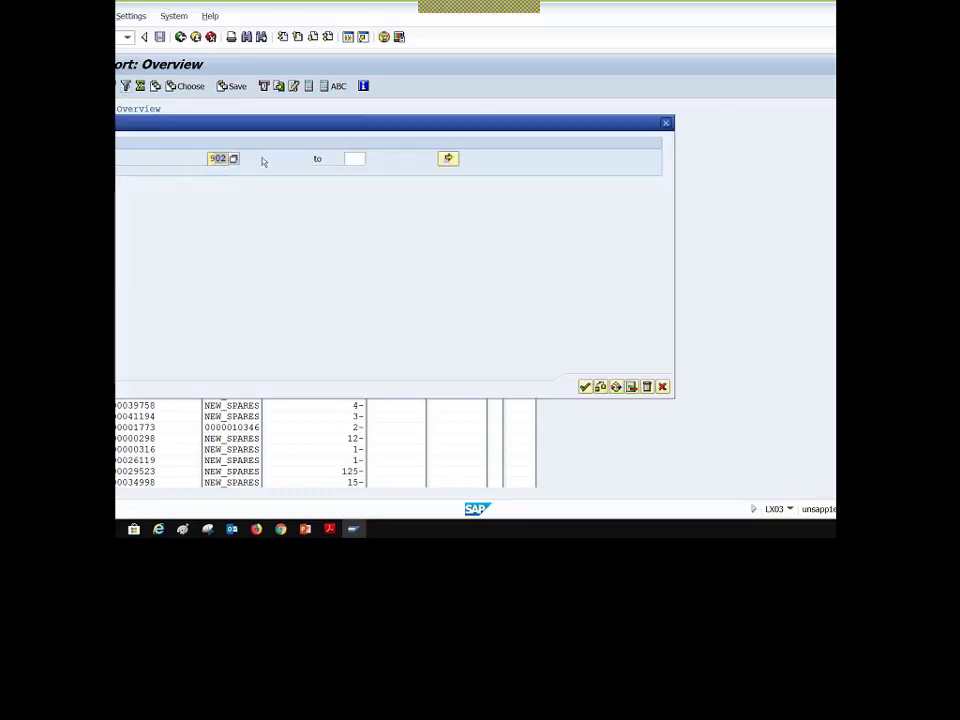
type("944")
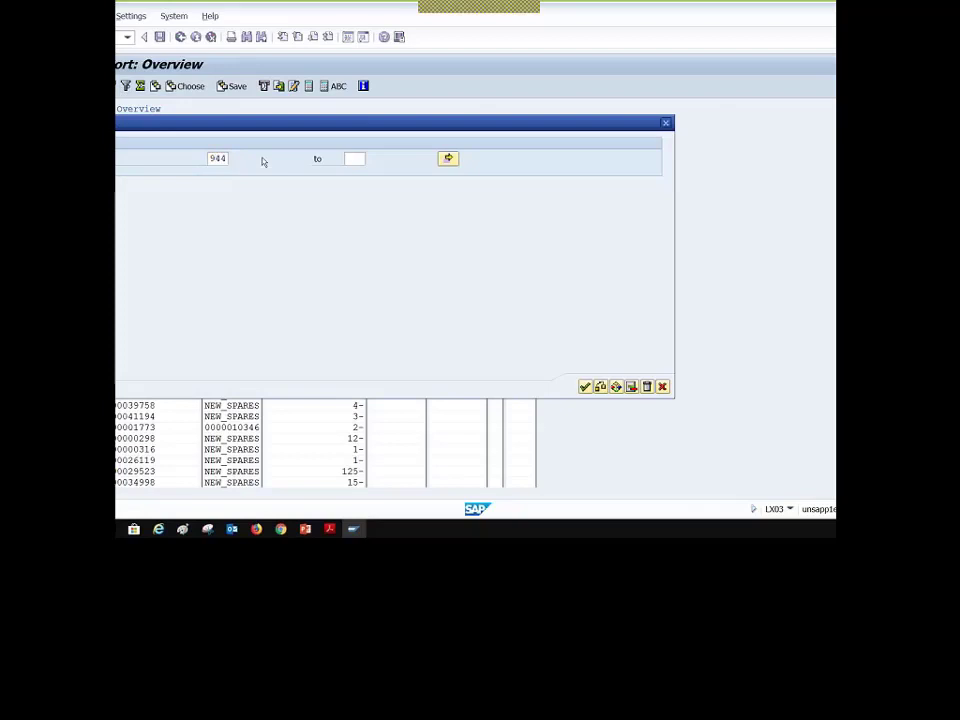
key("Return")
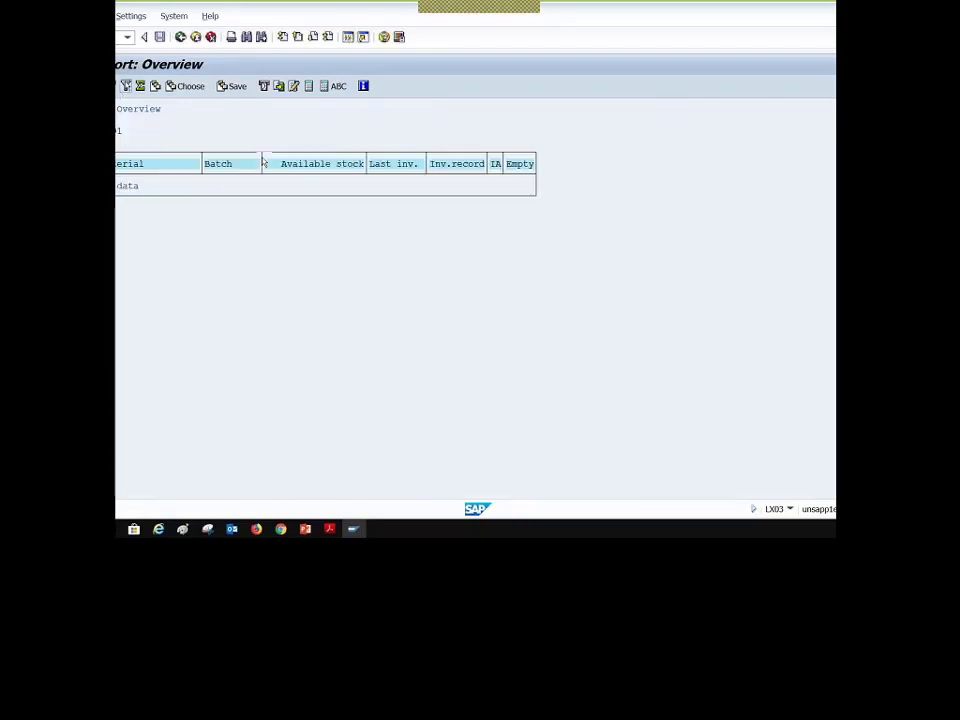
Re-edit the 944 filter value so rows with OLD_SUPP and NEW_SPARES batches appear again
left_click(140, 86)
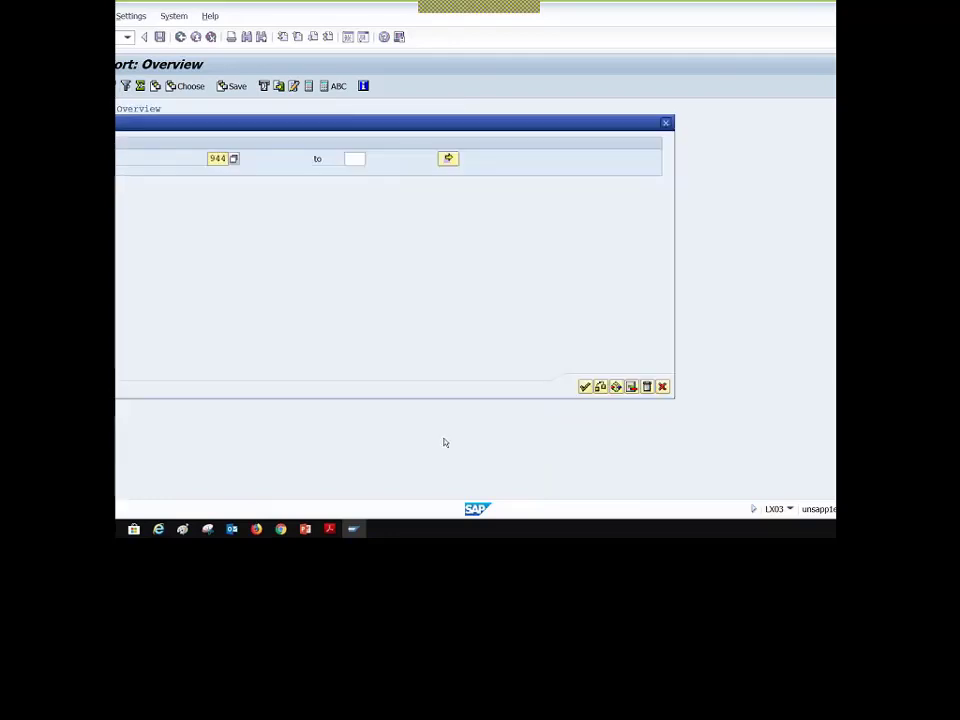
left_click_drag(209, 158, 246, 160)
key("Return")
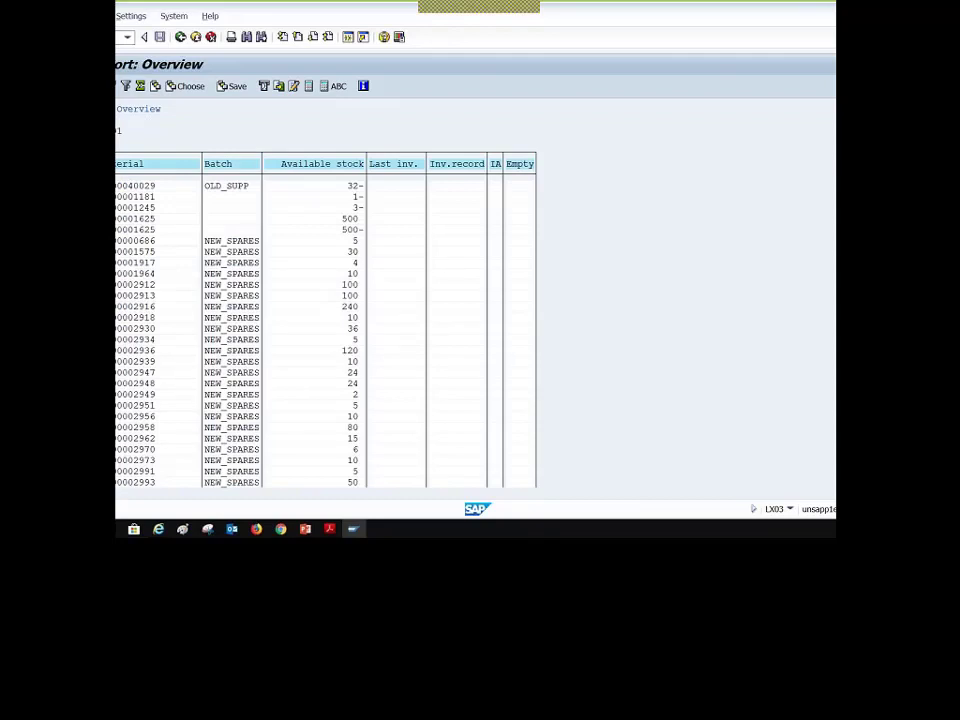
Page down through the filtered stock list, then return to the Warehouse Design slide in PowerPoint
key("Page_Down")
key("Page_Down")
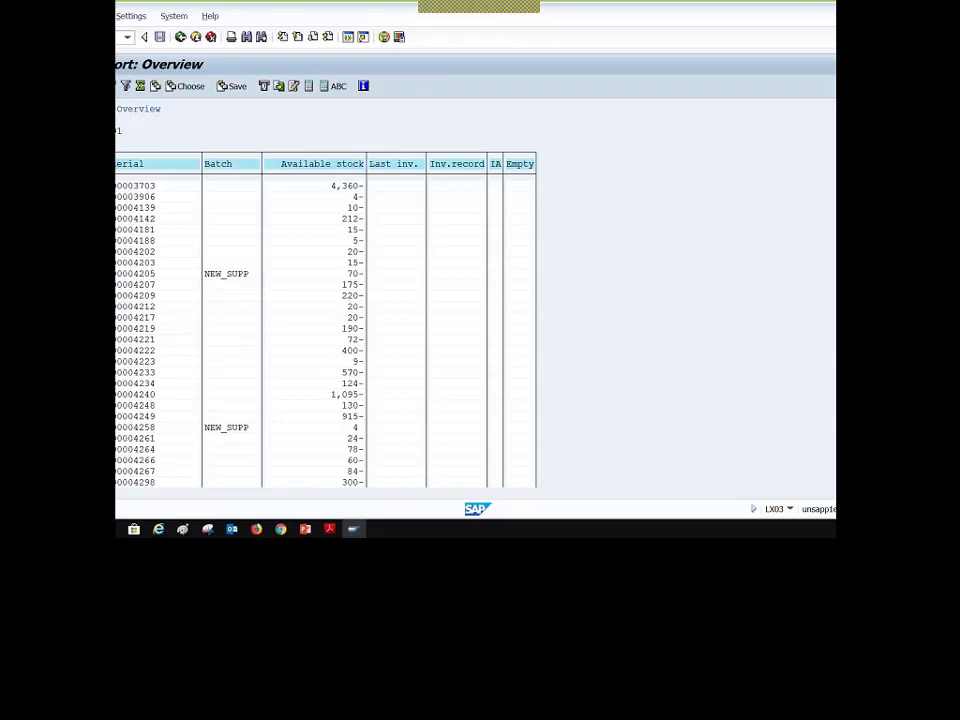
scroll(325, 335, "down", 10)
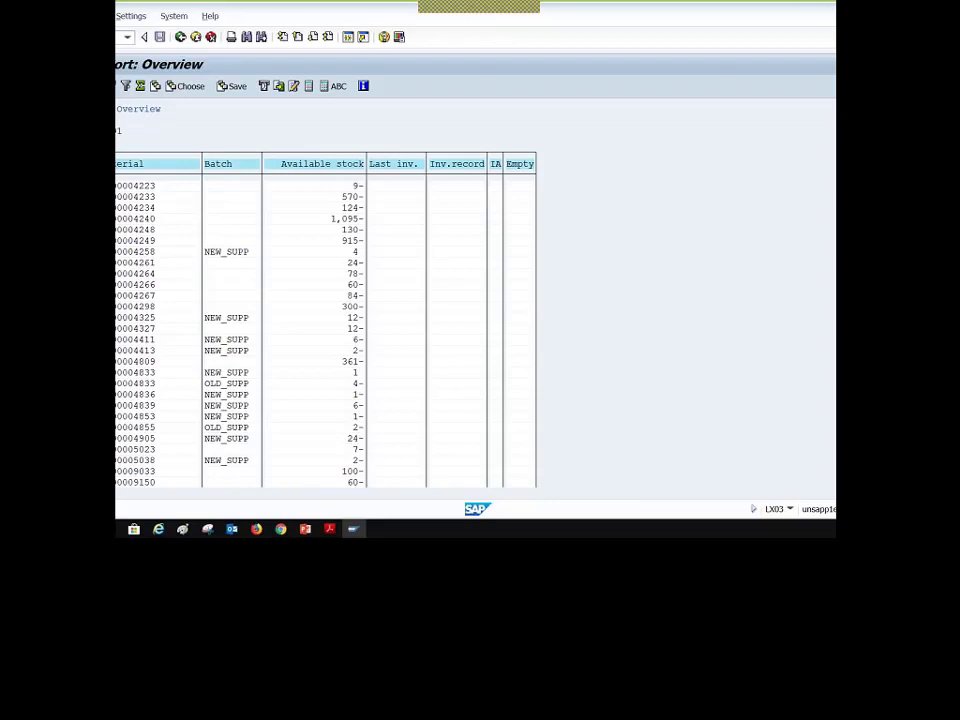
key("alt+Tab")
scroll(143, 395, "down", 5)
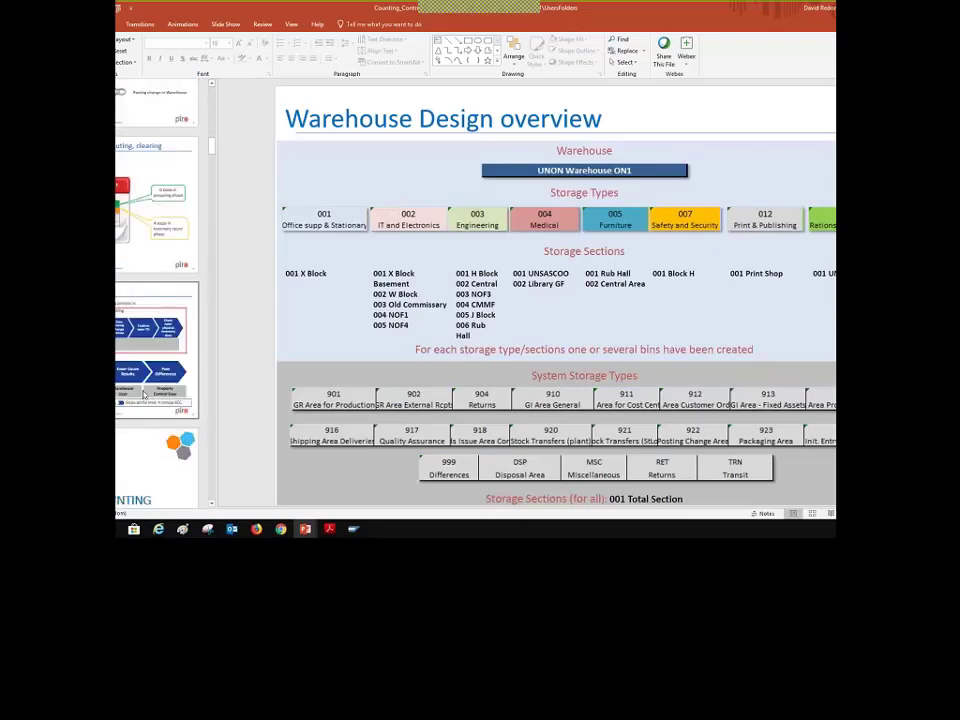
scroll(143, 395, "down", 6)
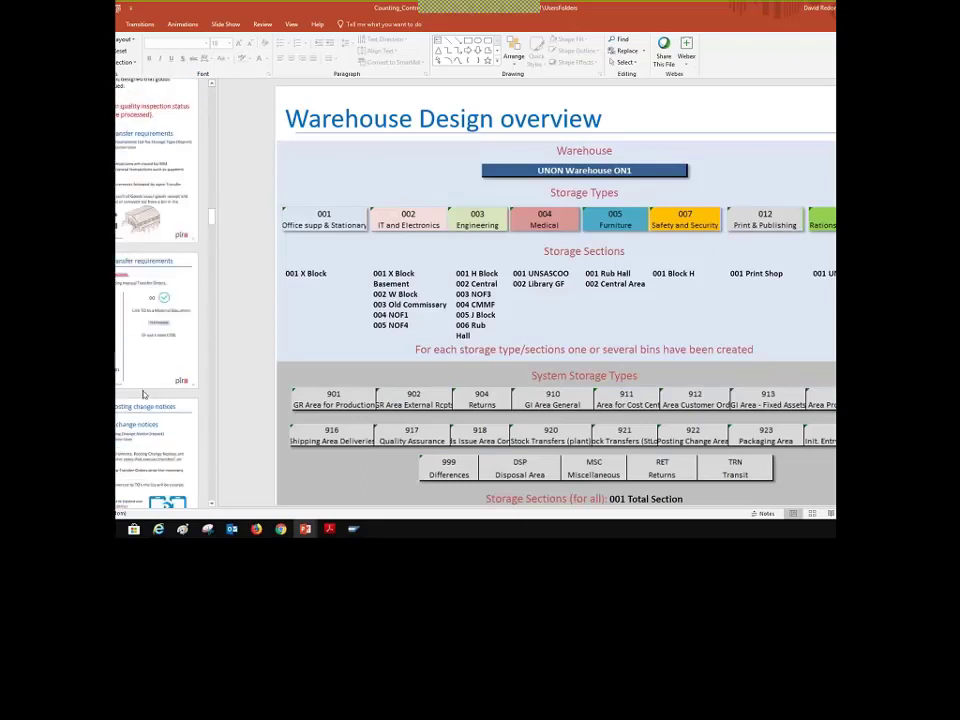
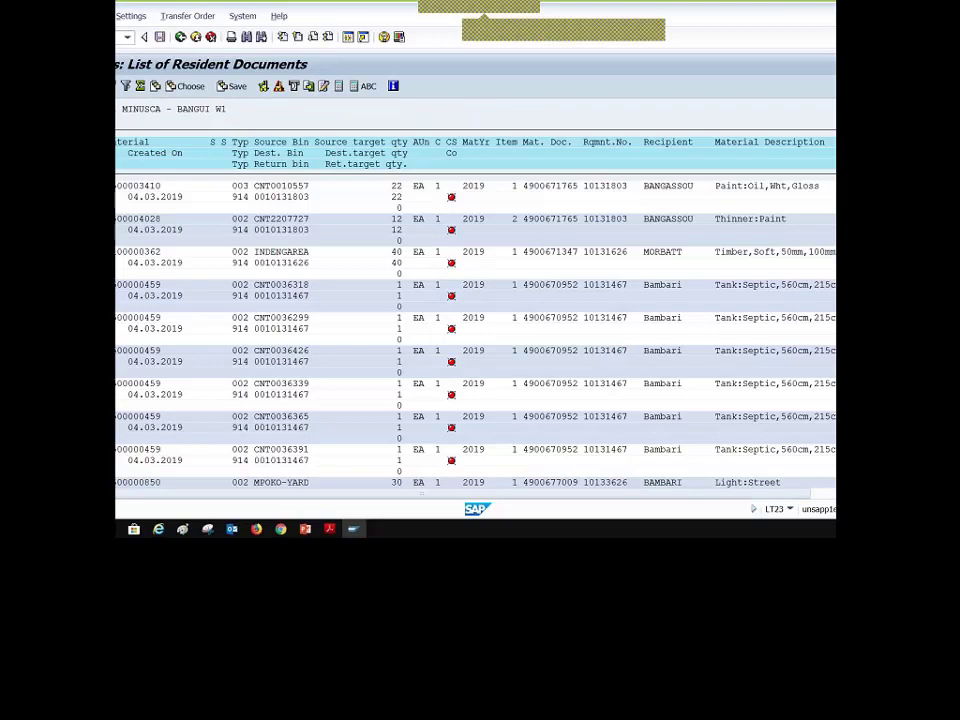
scroll(328, 309, "down", 2)
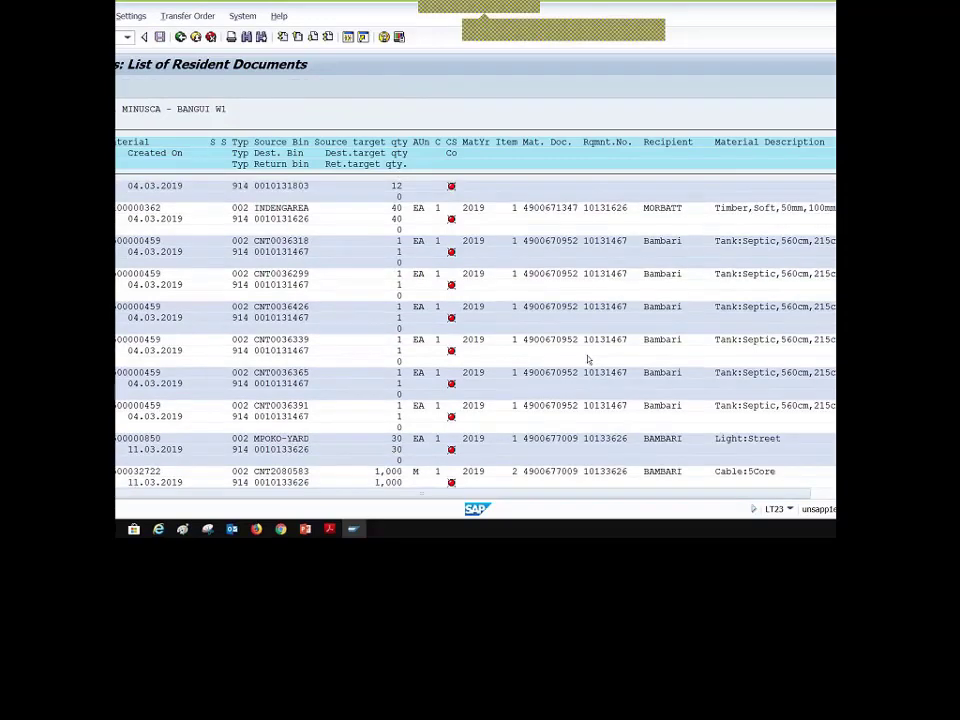
scroll(700, 360, "down", 2)
scroll(737, 361, "down", 2)
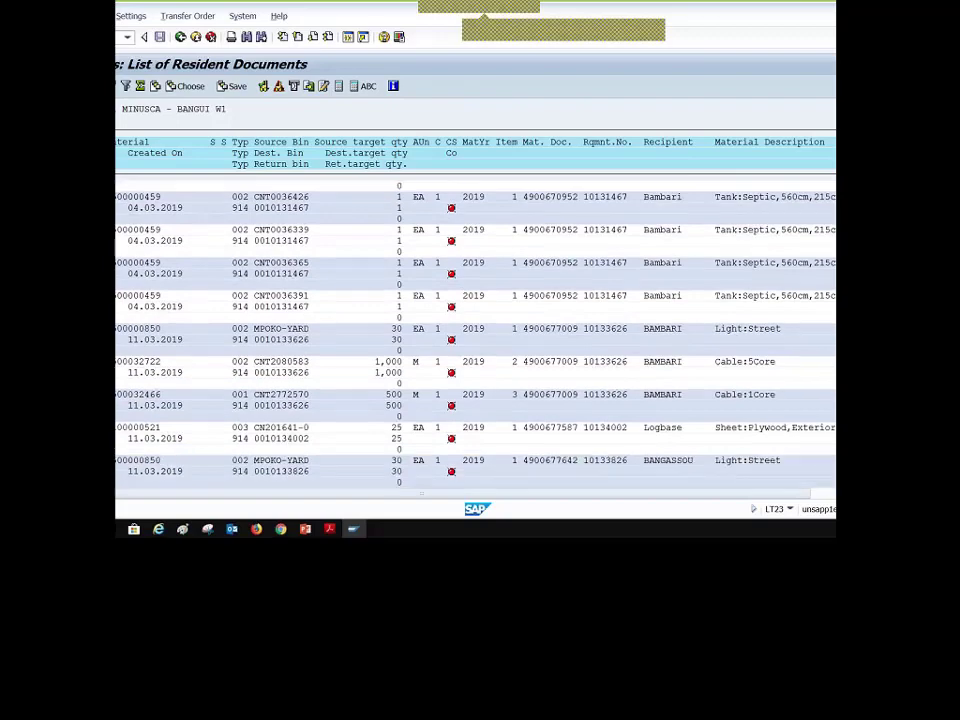
scroll(475, 335, "down", 17)
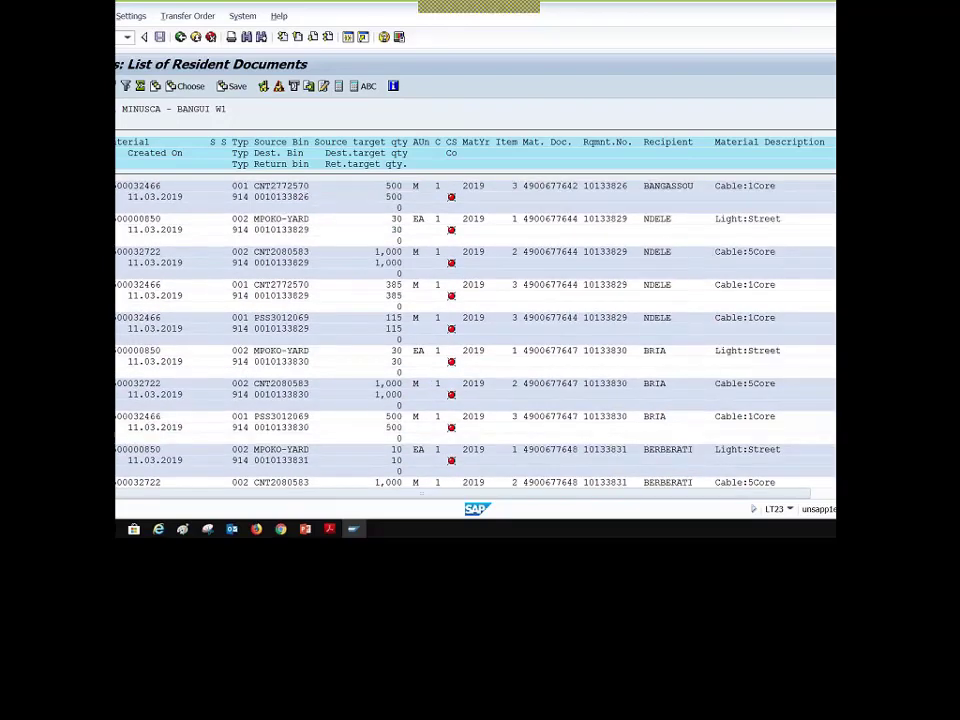
scroll(475, 335, "down", 9)
scroll(475, 335, "down", 20)
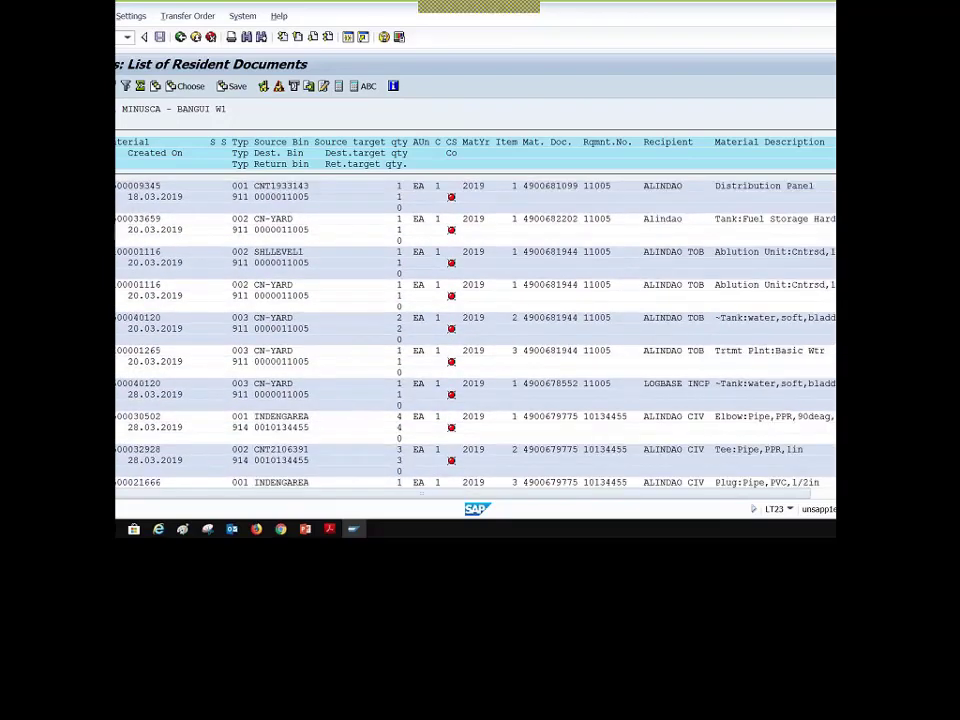
scroll(475, 335, "down", 15)
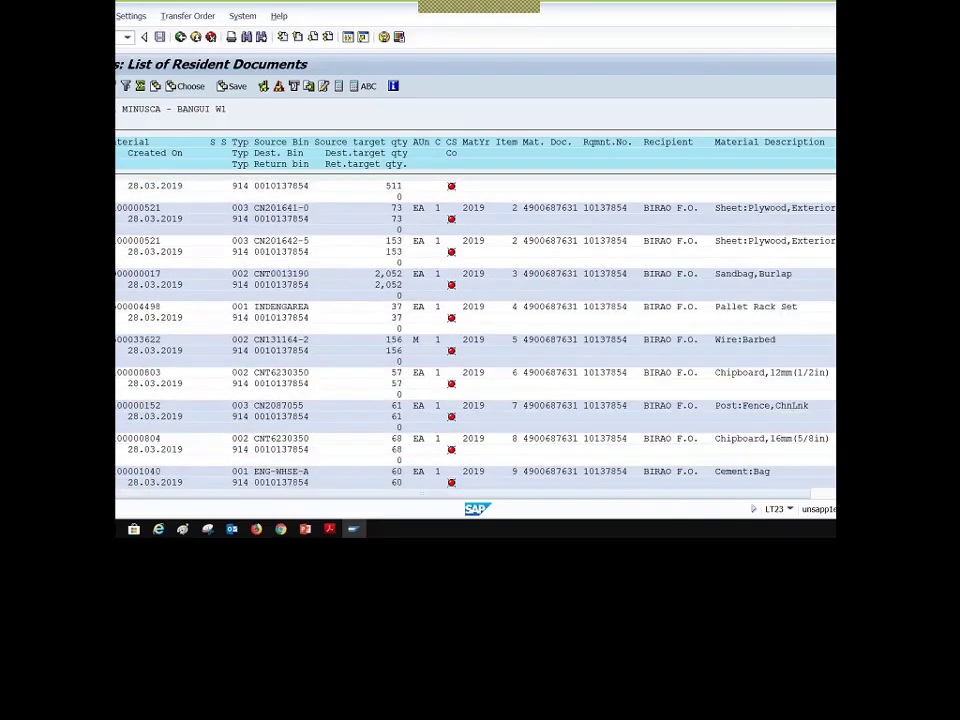
scroll(475, 335, "down", 3)
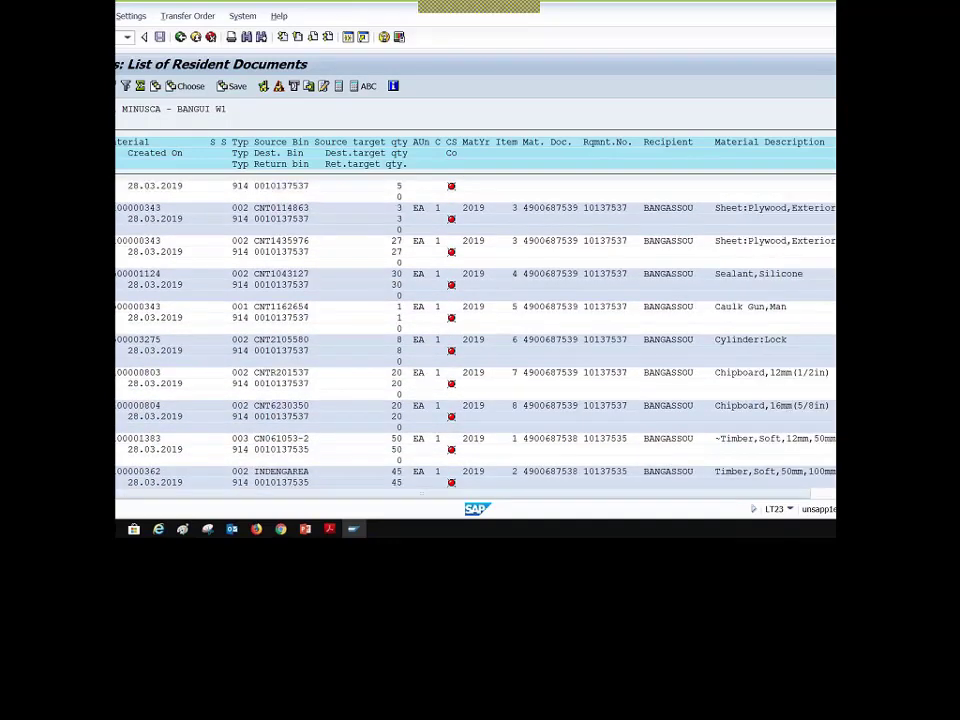
scroll(530, 209, "down", 3)
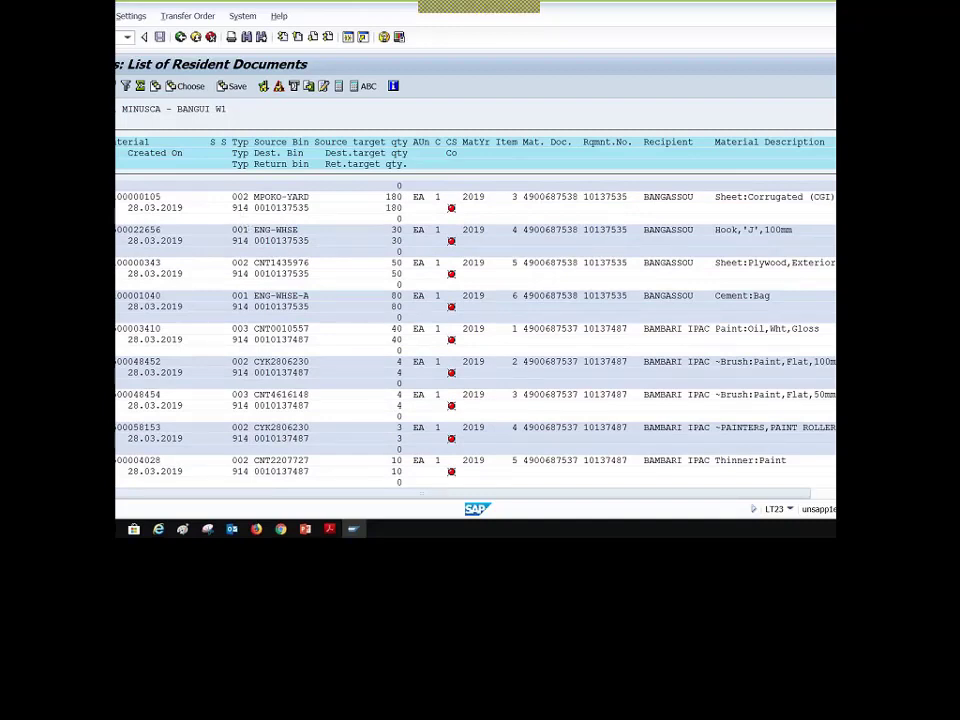
key("Page_Down")
key("Page_Down")
key("Page_Down")
key("Page_Down")
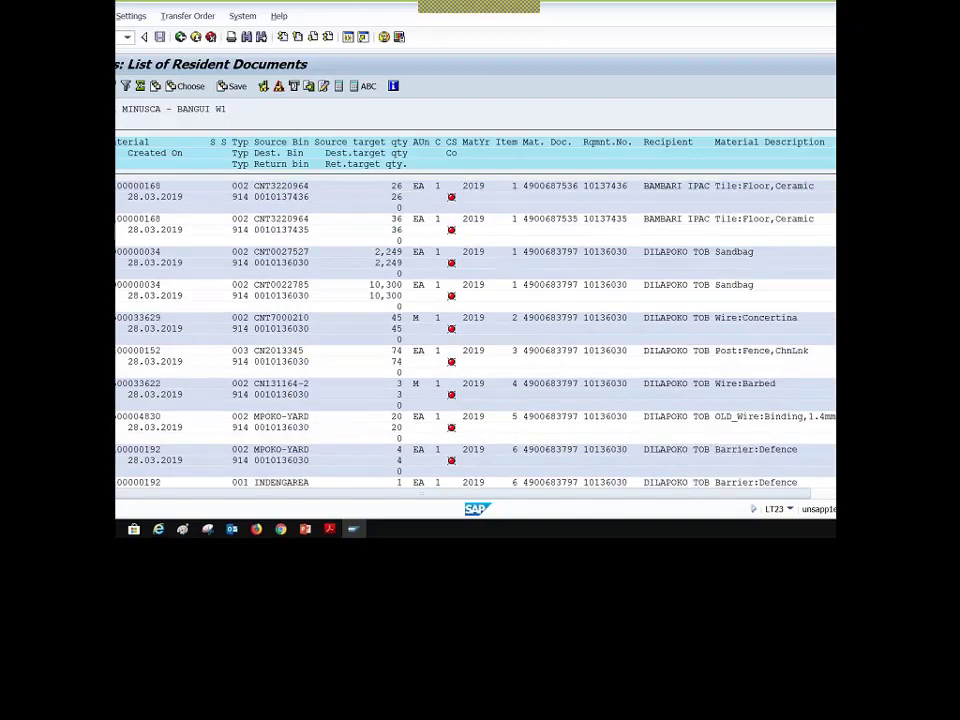
key("Page_Down")
key("Page_Down")
key("Page_Down")
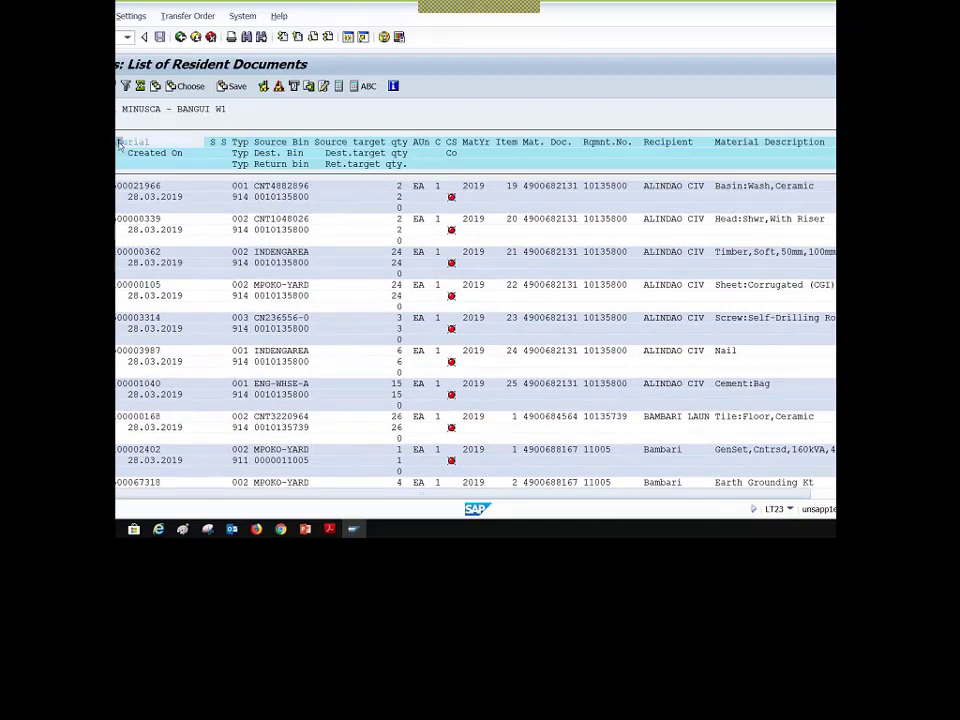
left_click(126, 86)
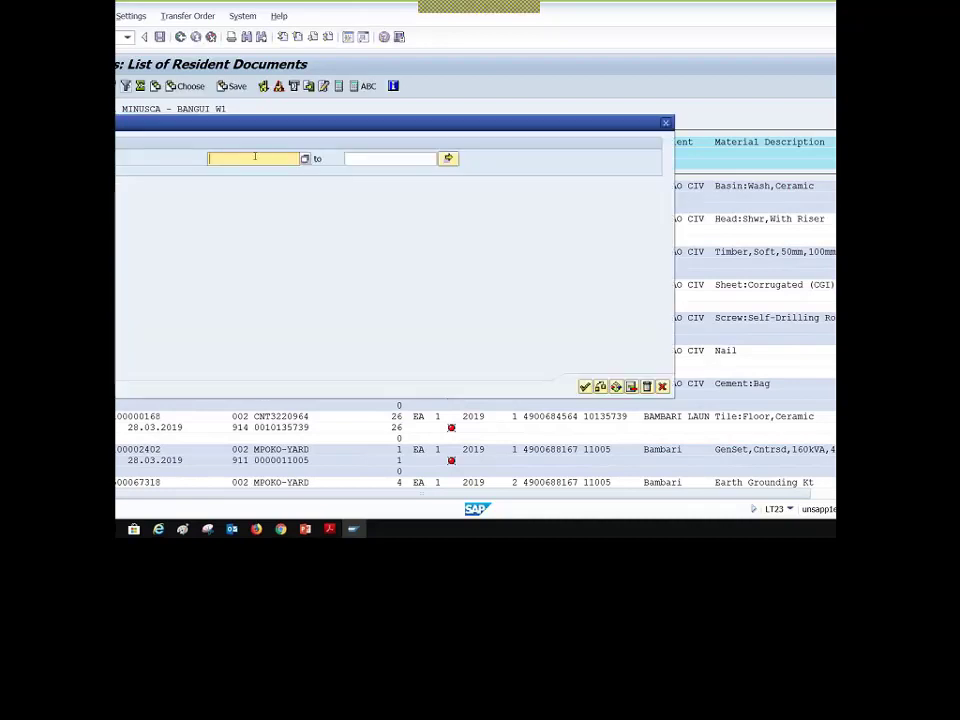
type("15")
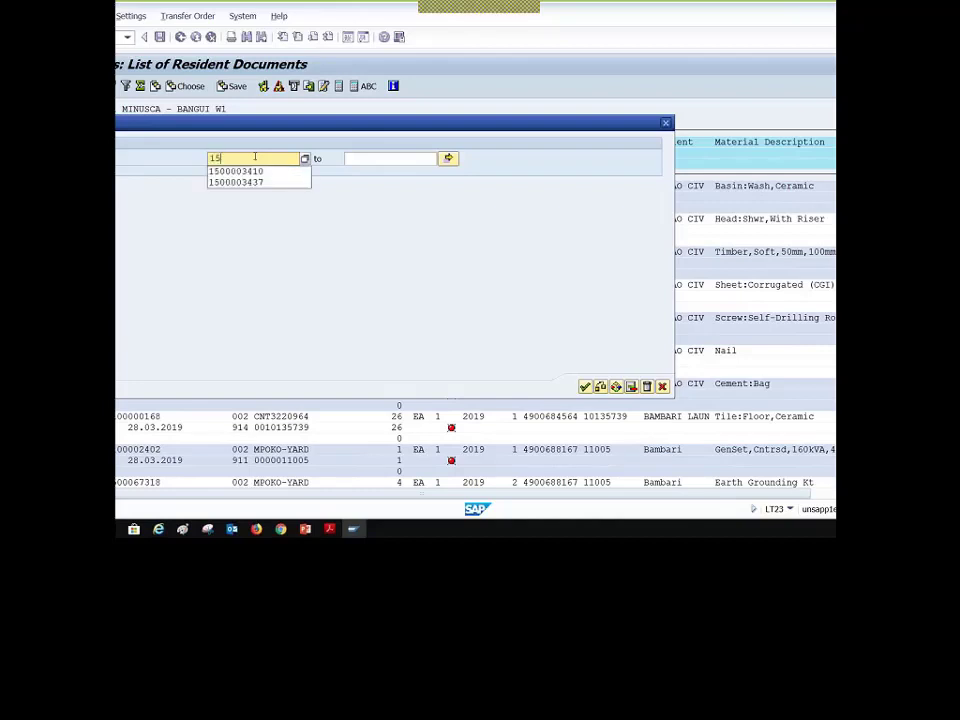
key("Down")
key("Return")
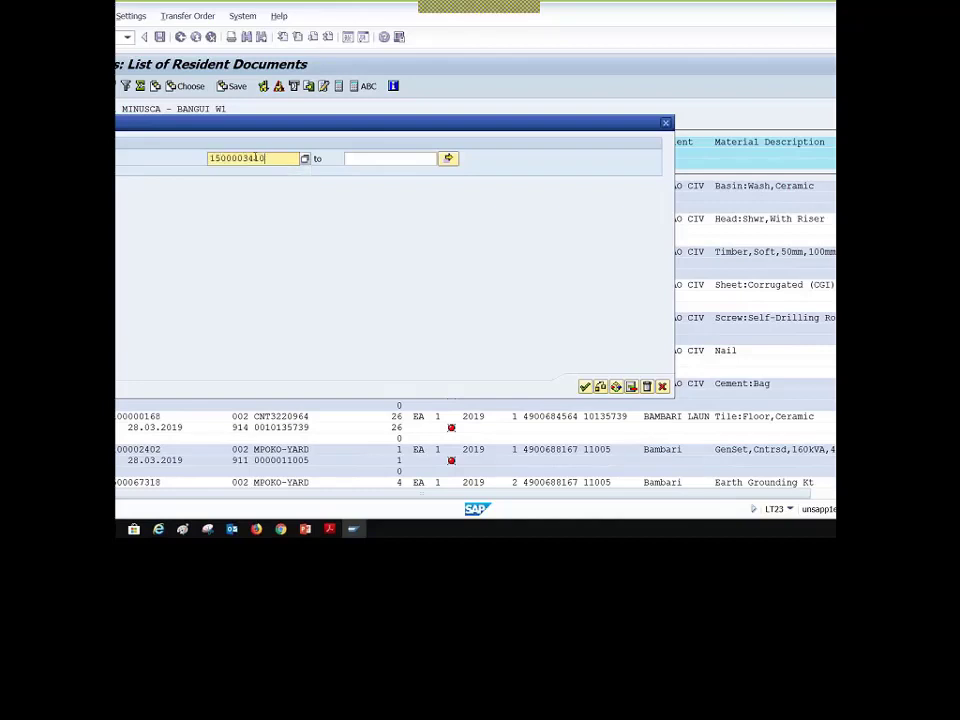
left_click(585, 387)
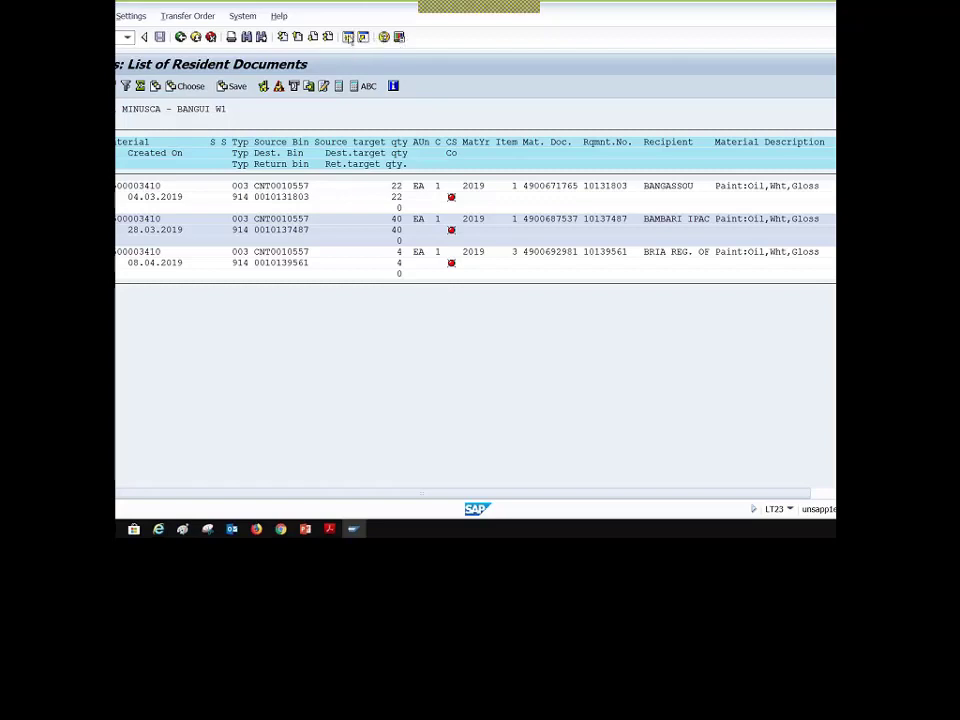
Return to SAP Easy Access and run transaction LX02 for the bin stock list
left_click(348, 37)
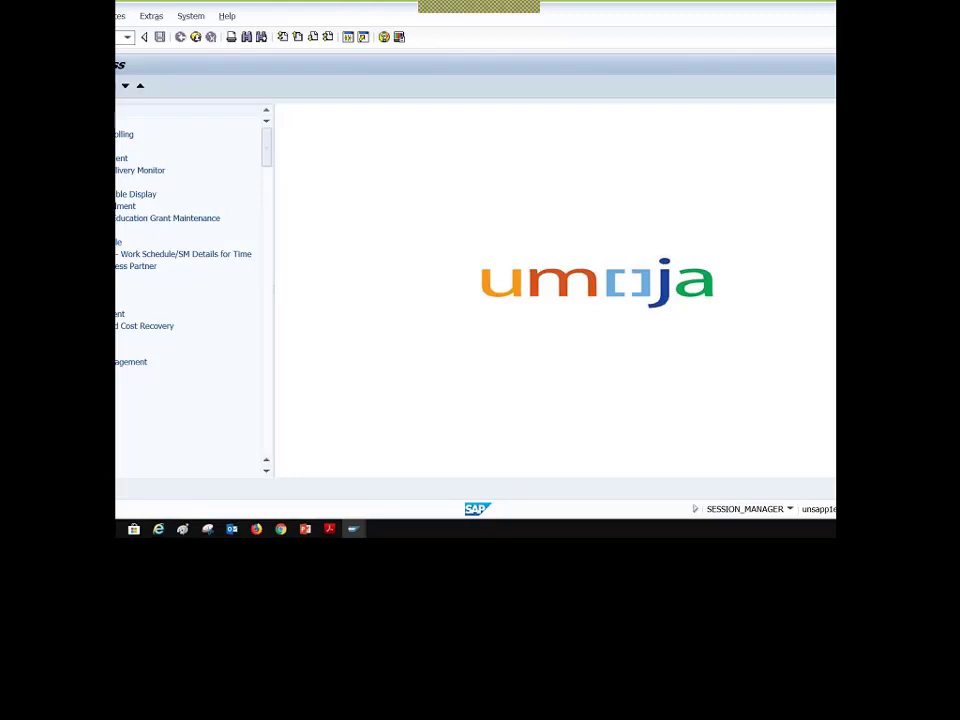
key("Return")
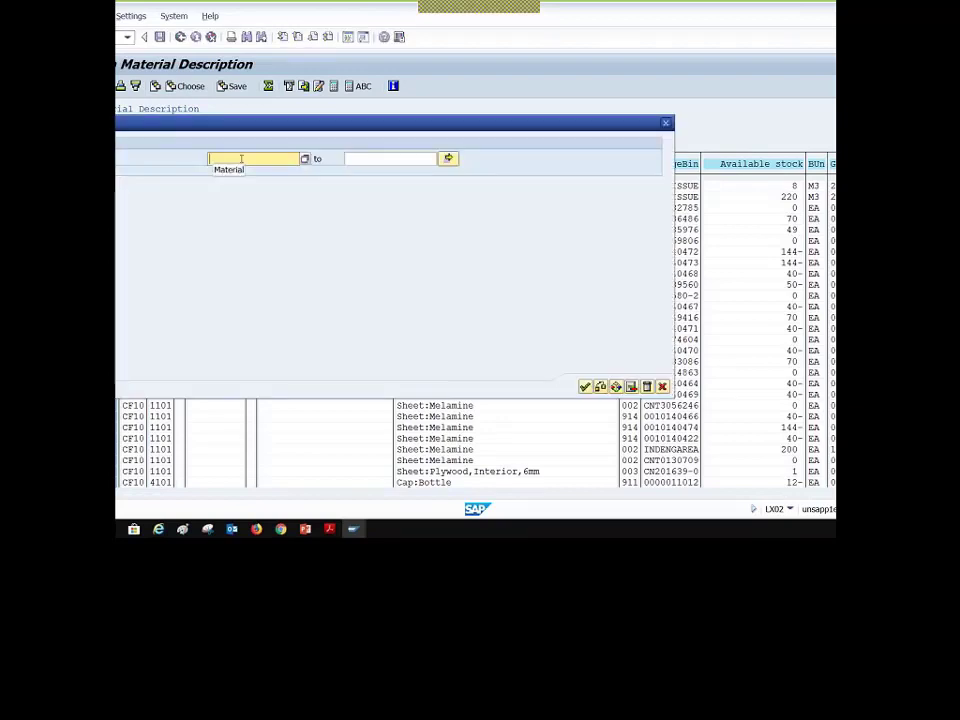
type("15")
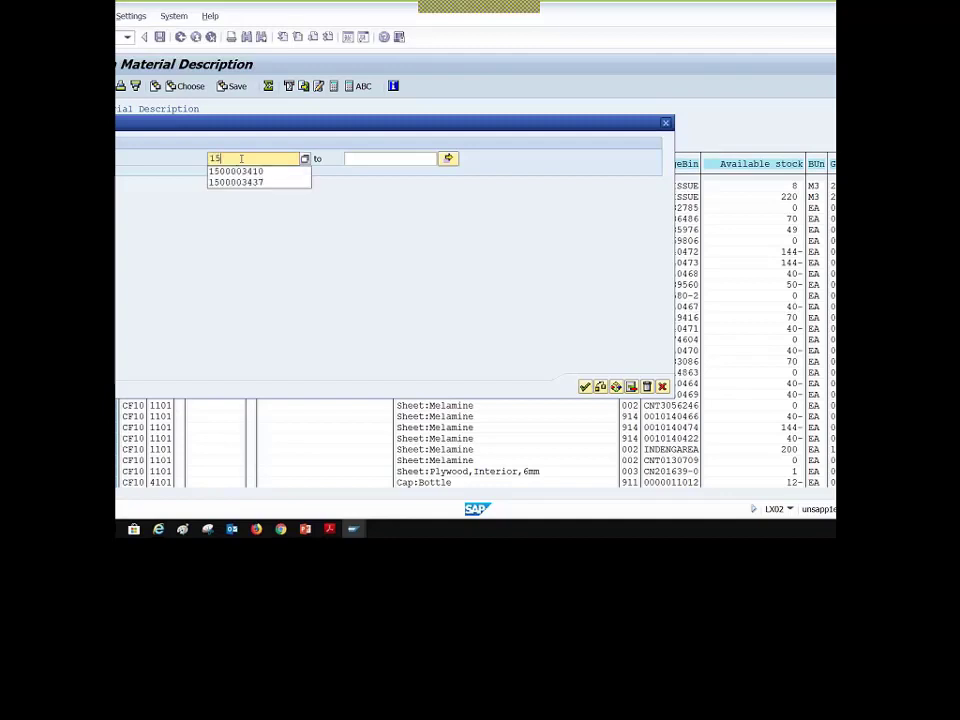
key("Down")
key("Return")
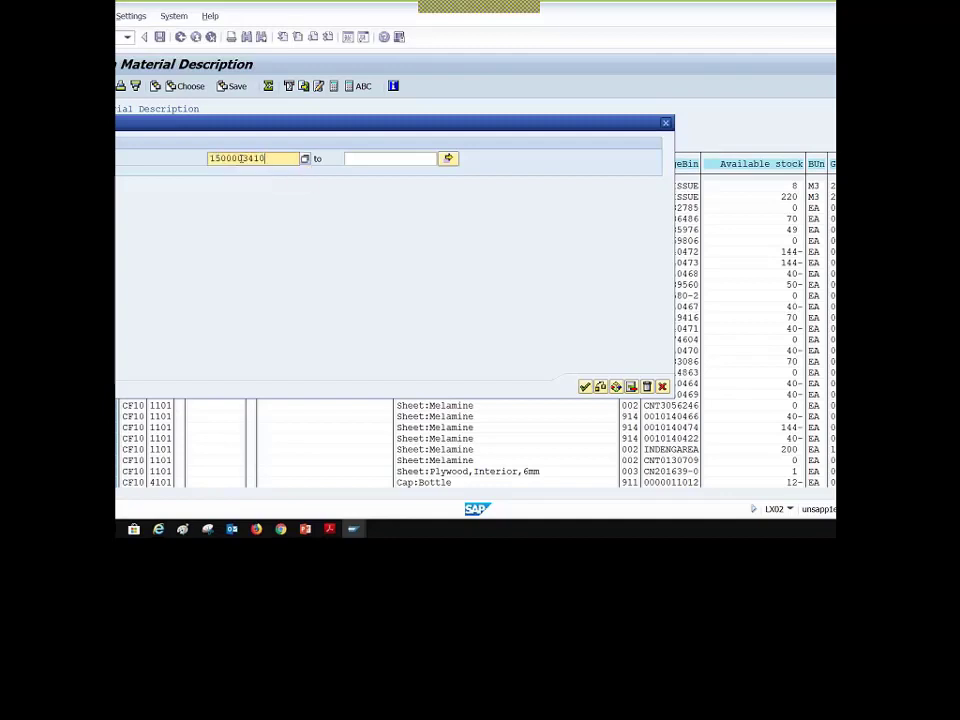
key("Return")
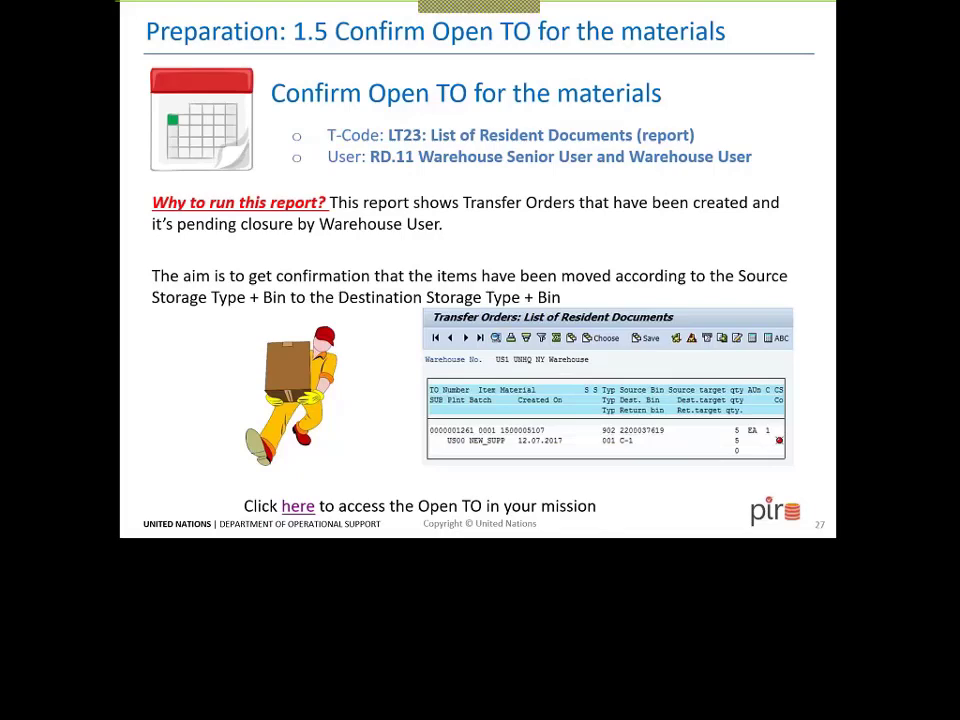
key("Escape")
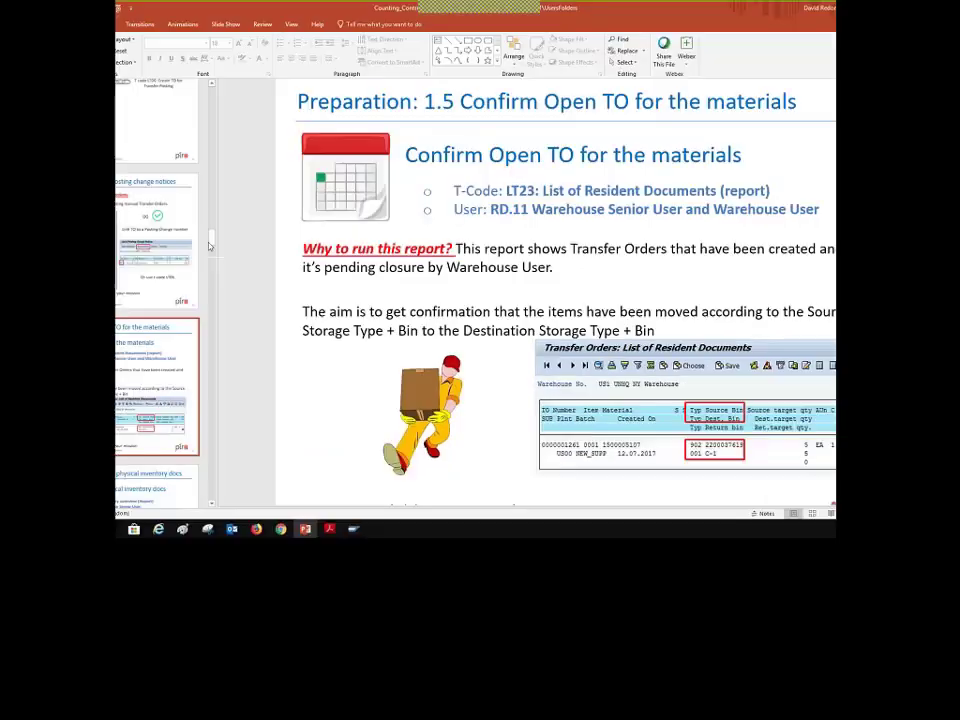
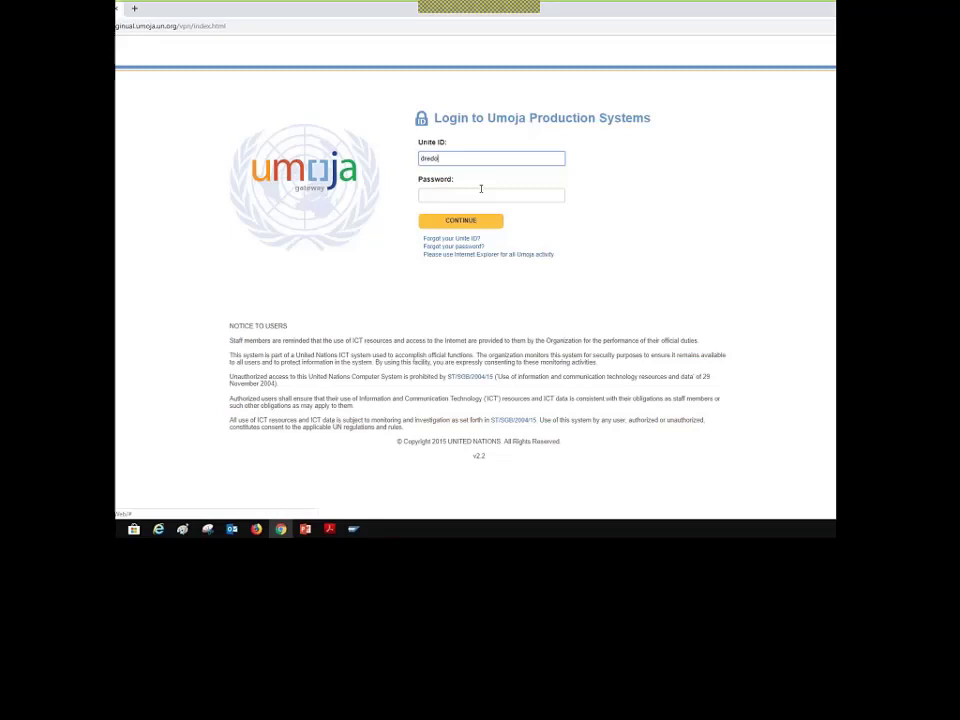
Sign in to the Umoja Gateway with the Unite ID and account password
type("ndo")
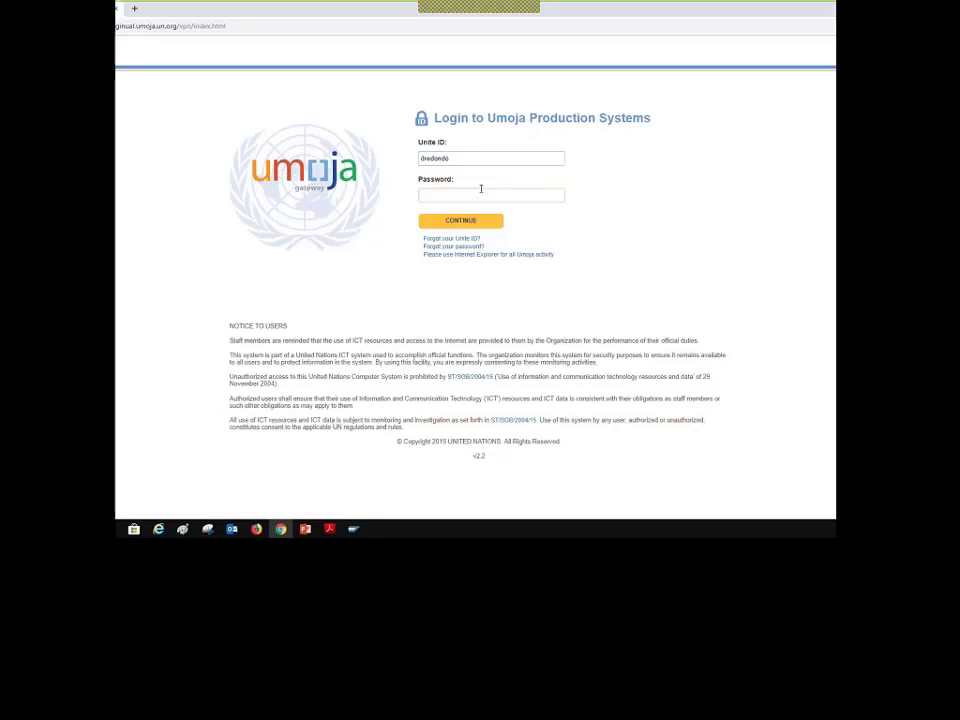
left_click(481, 188)
type("••")
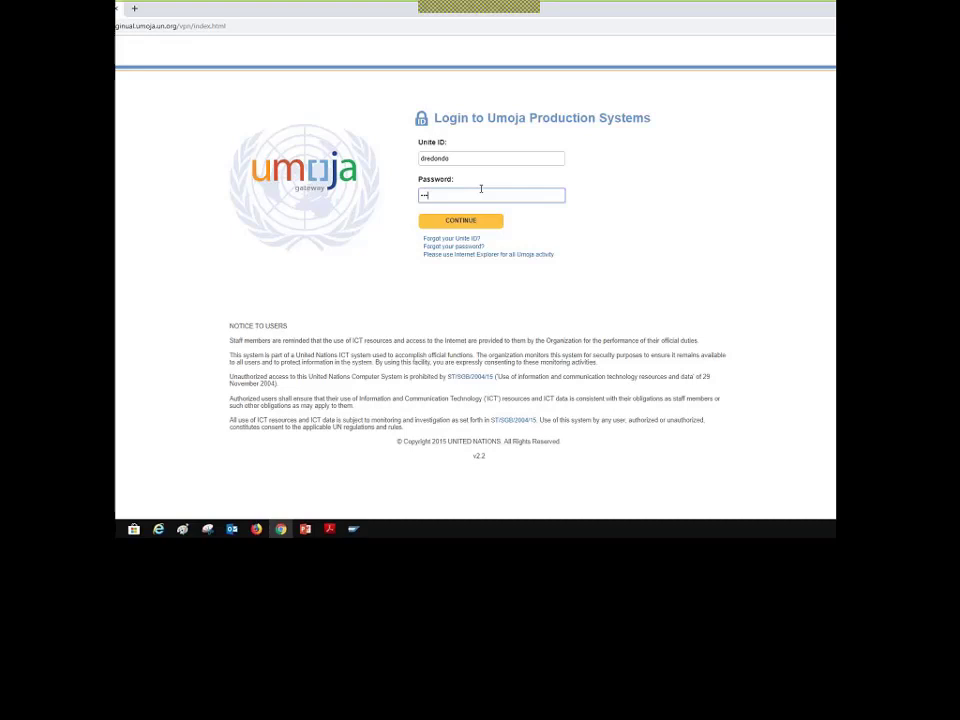
type("••••••••")
key("Return")
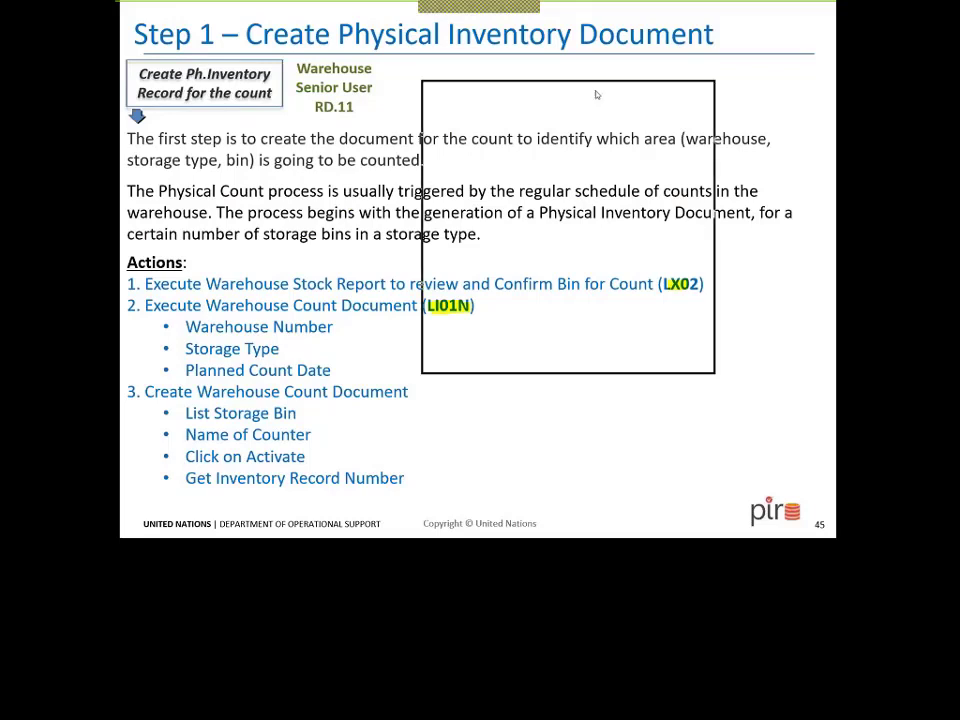
Log on to the Umoja ECC training system in client 520 with the user ID and password
double_click(588, 160)
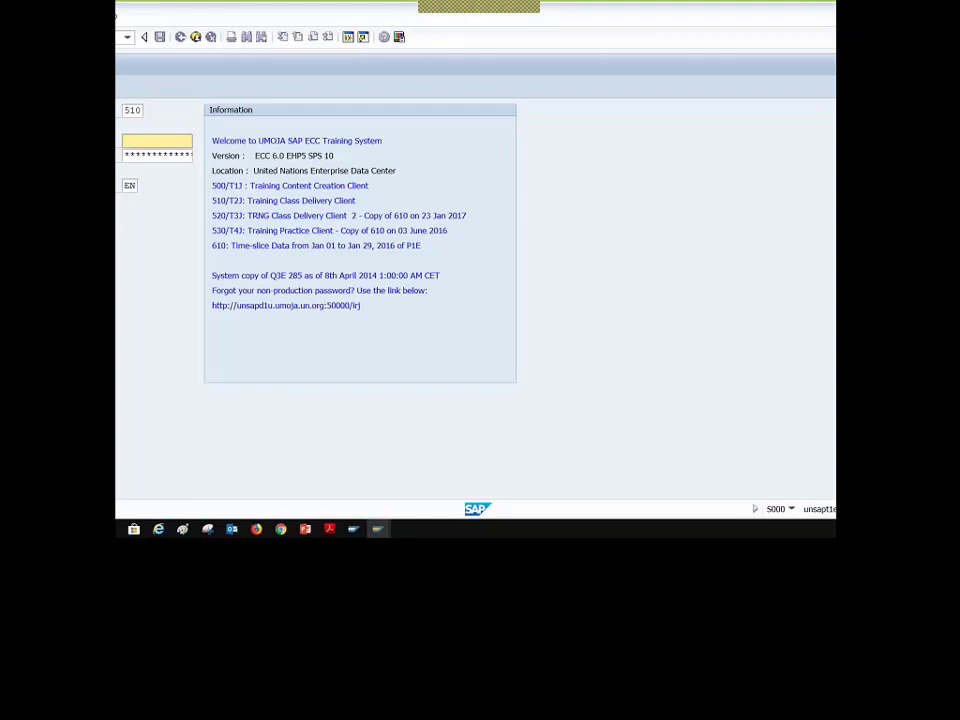
left_click(135, 110)
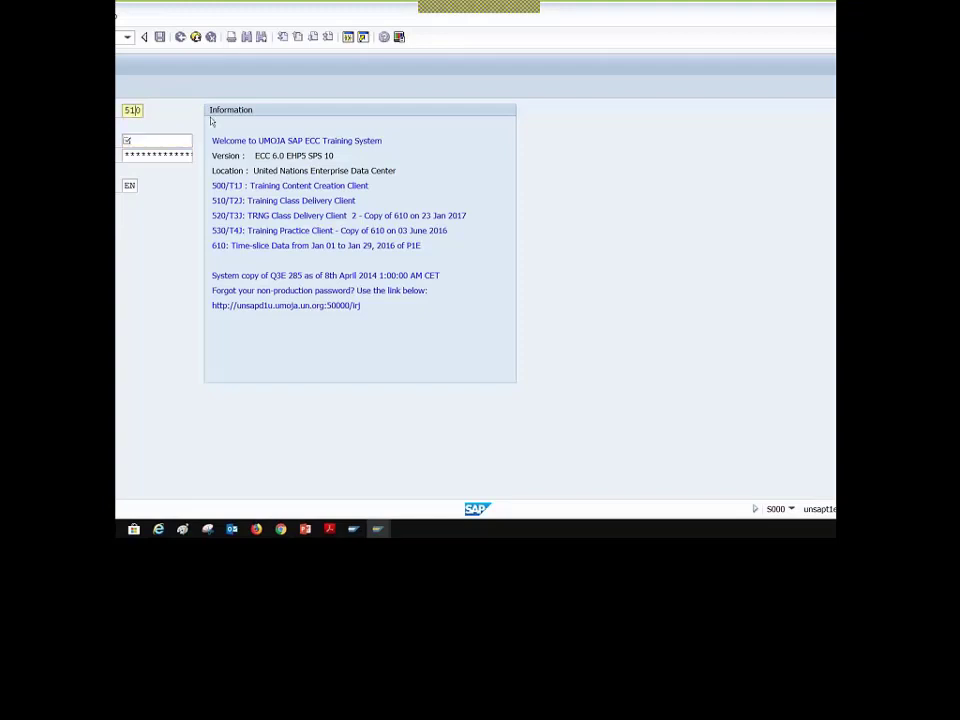
key("BackSpace")
type("2")
key("Tab")
type("dr")
key("Down")
key("Return")
key("Tab")
type("************")
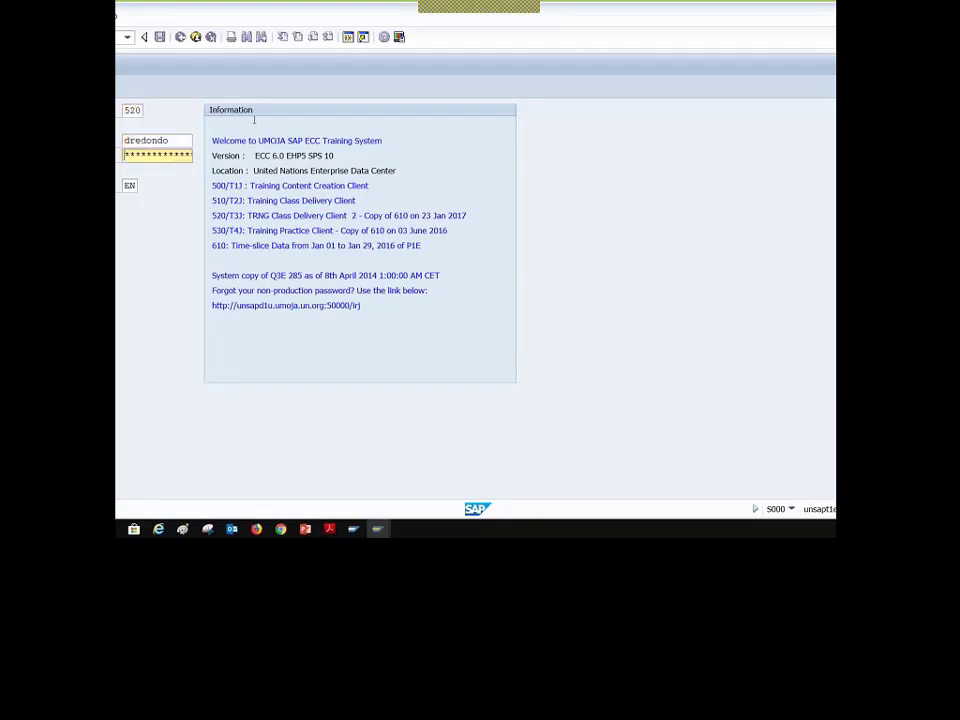
key("Return")
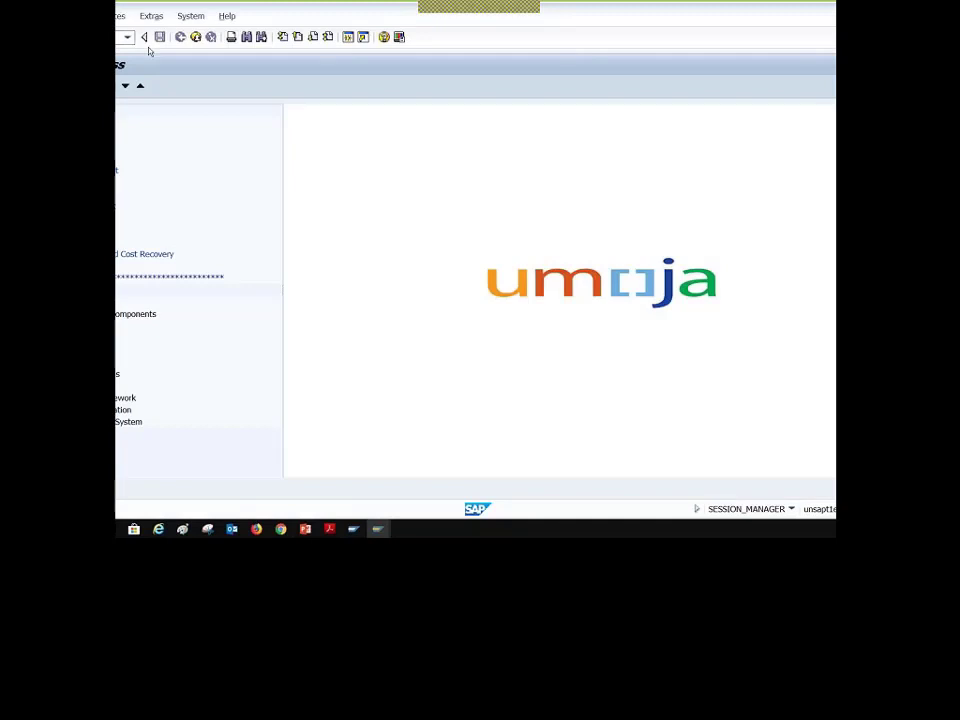
Start LI01N and enter warehouse E04 with storage type 001
key("Return")
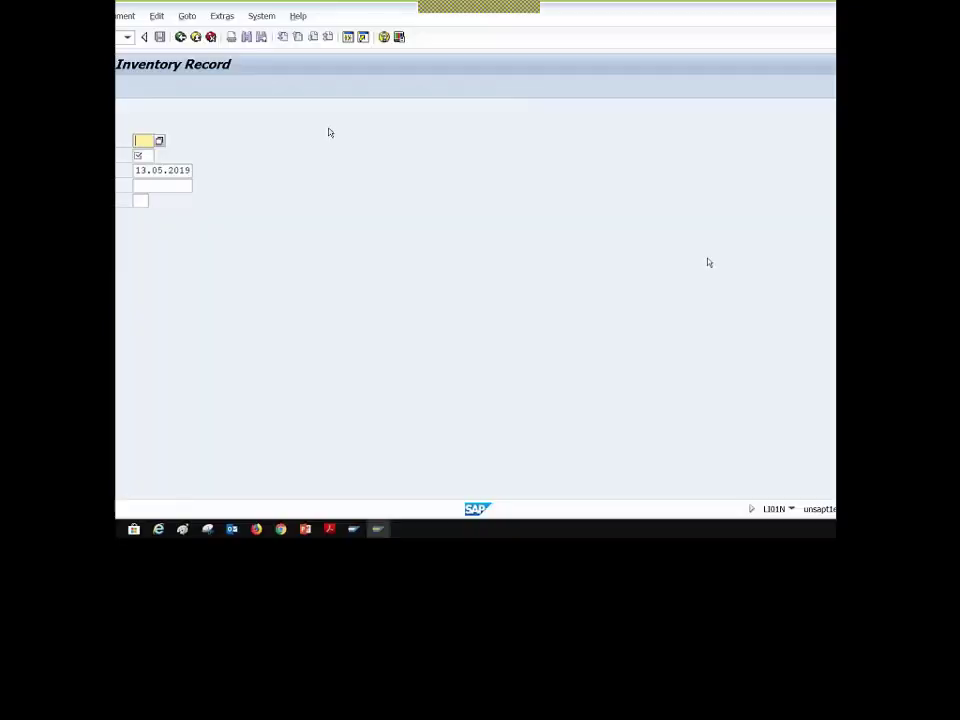
left_click(143, 141)
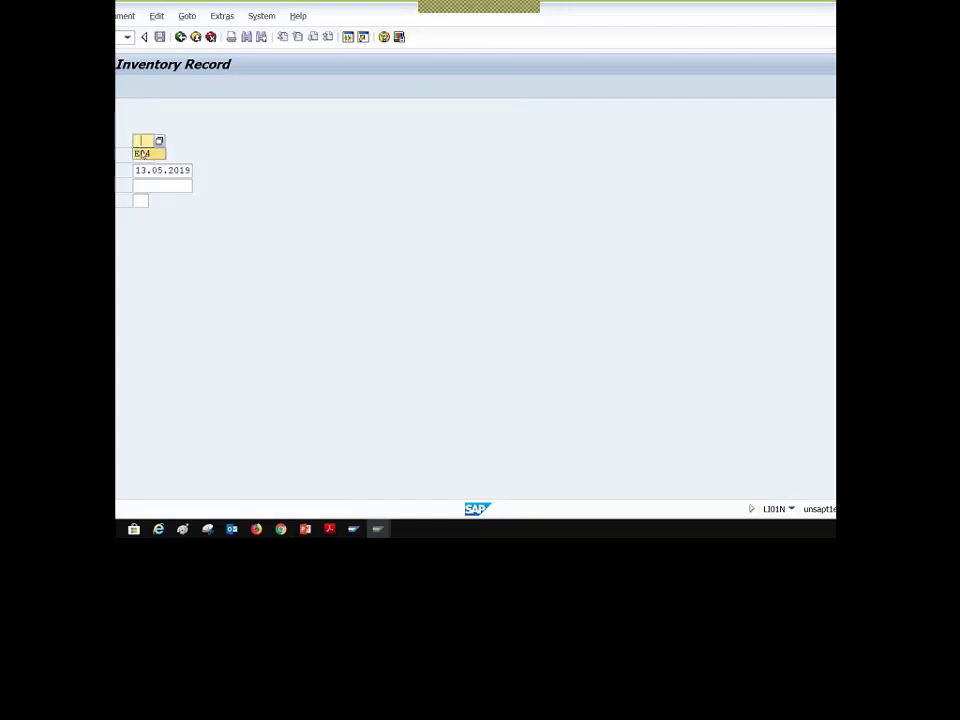
left_click(143, 153)
left_click(148, 155)
type("0")
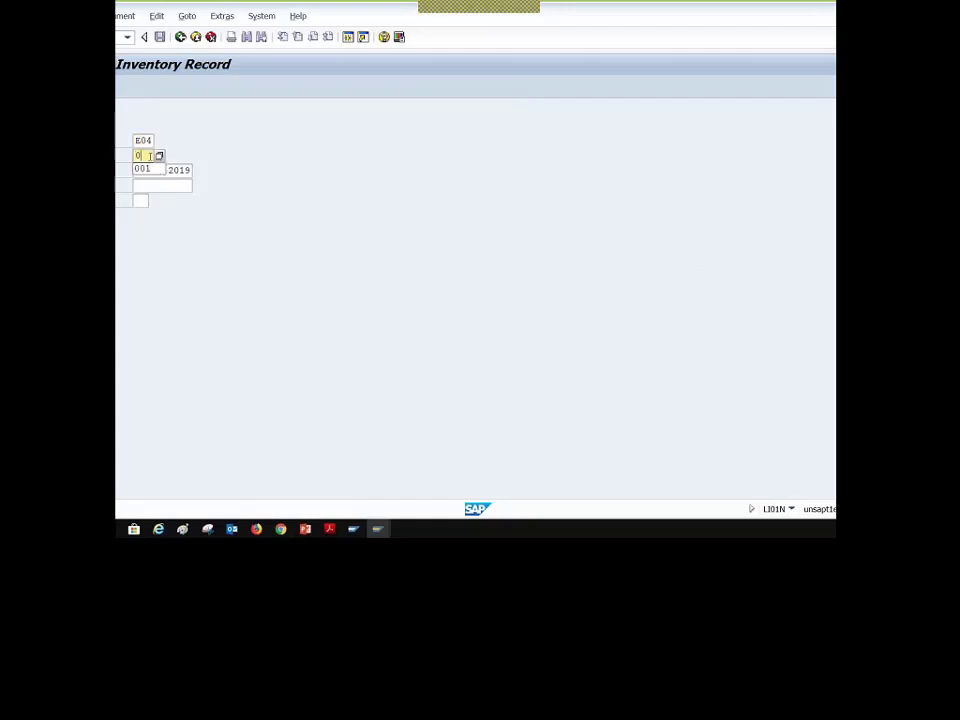
type("01")
left_click(157, 185)
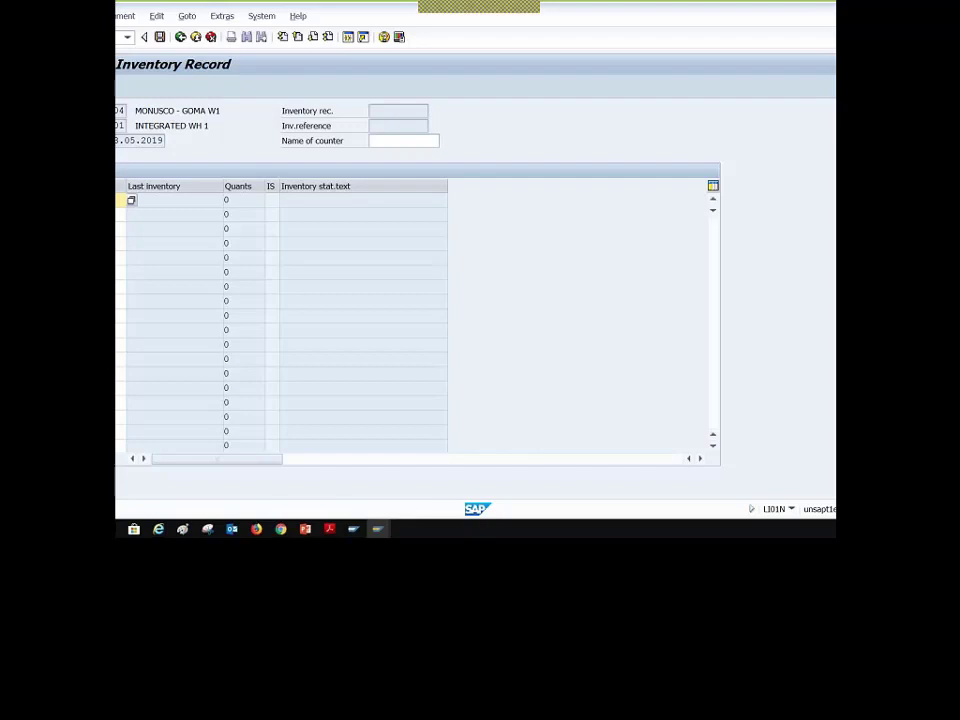
Fill in the counter name, mark the first bin row and activate the inventory record
left_click(127, 213)
left_click(408, 141)
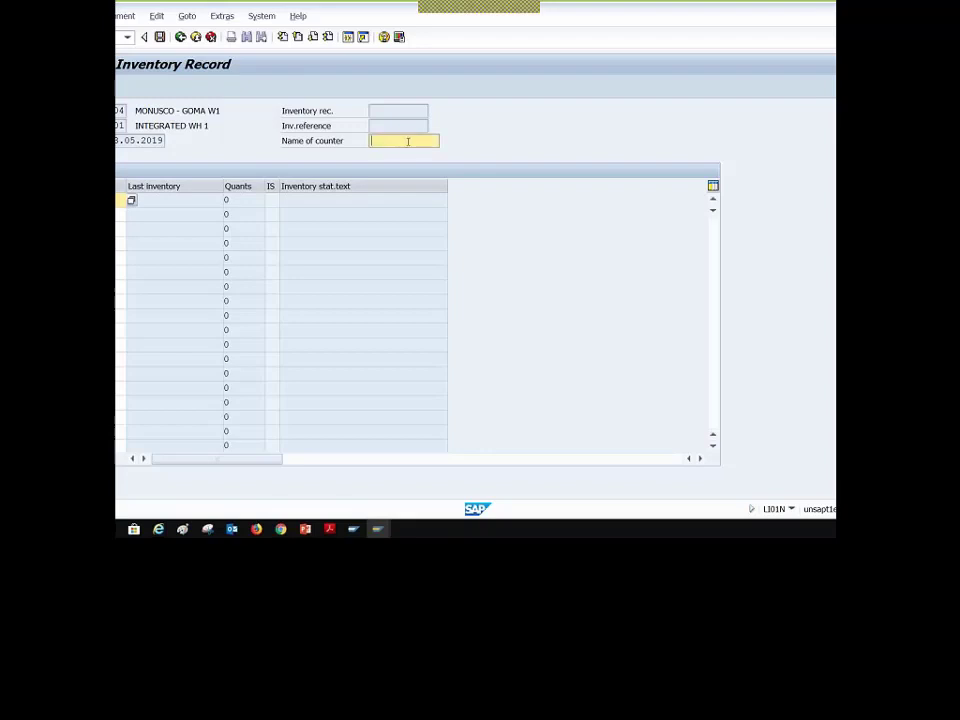
left_click(378, 142)
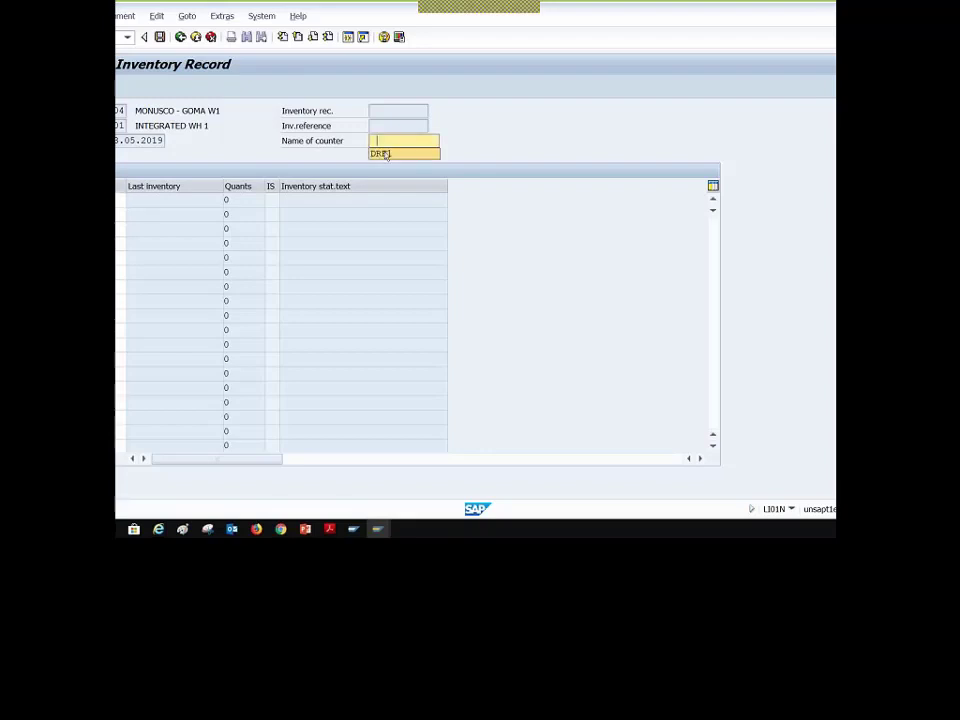
left_click(384, 154)
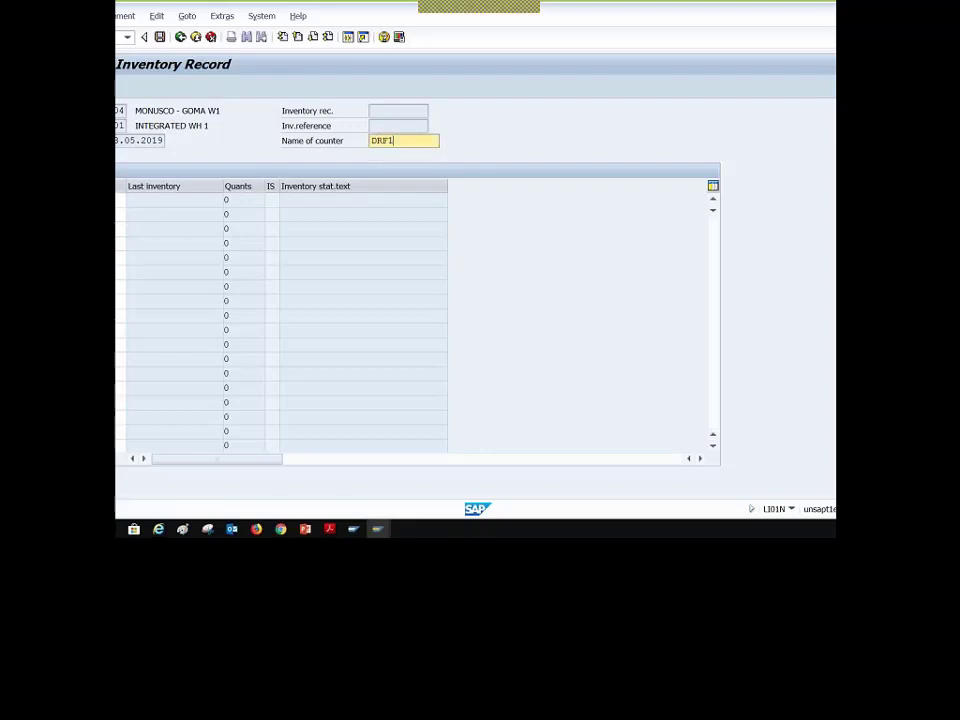
left_click(119, 200)
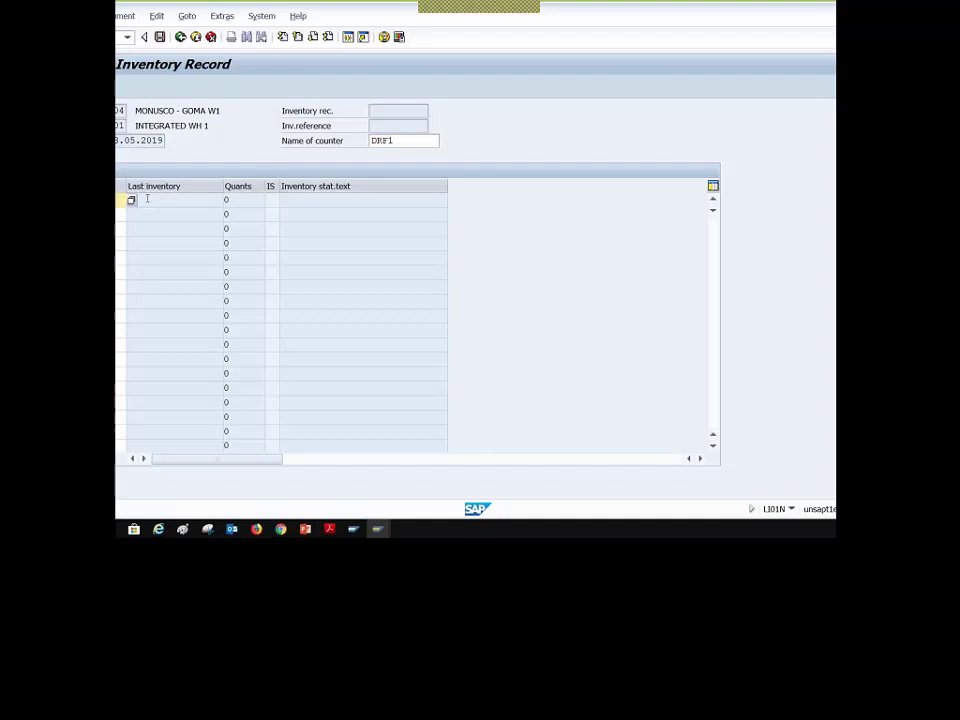
key("Return")
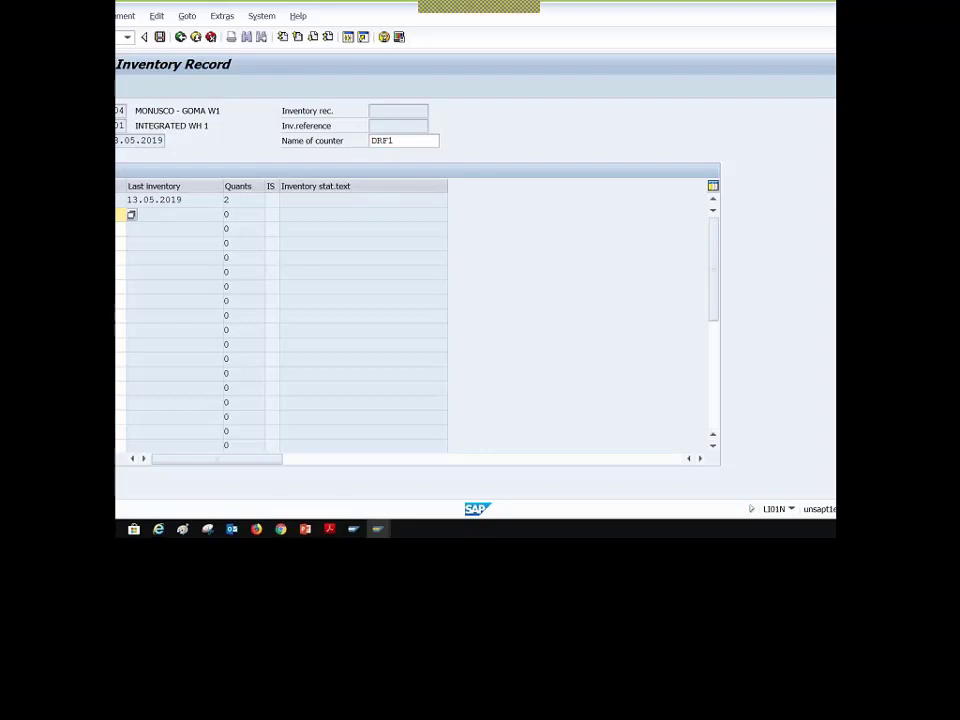
left_click(120, 199)
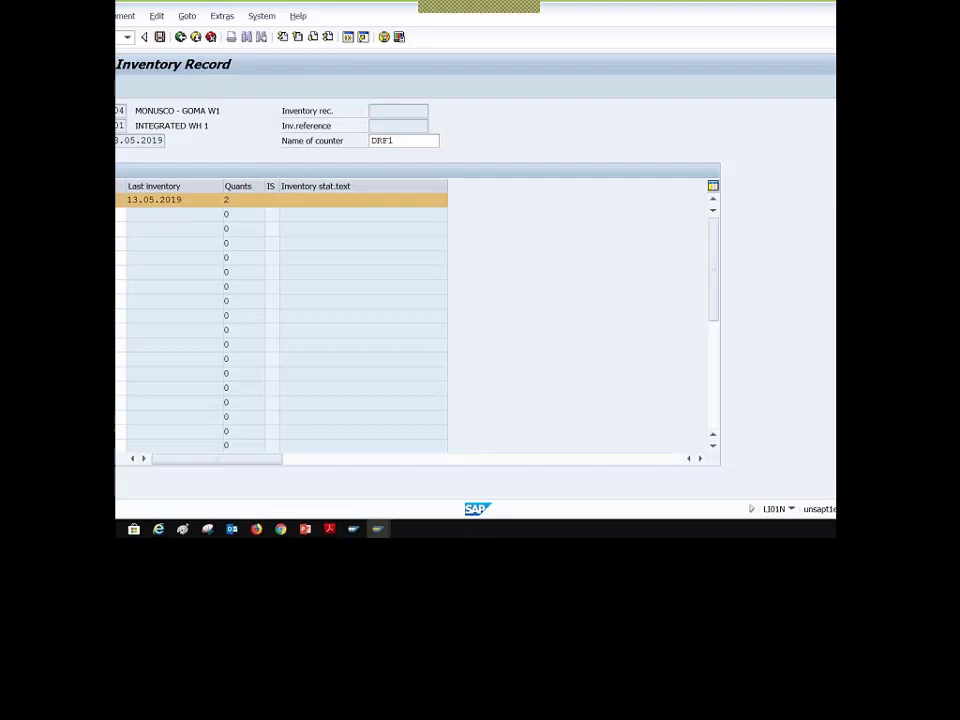
key("F2")
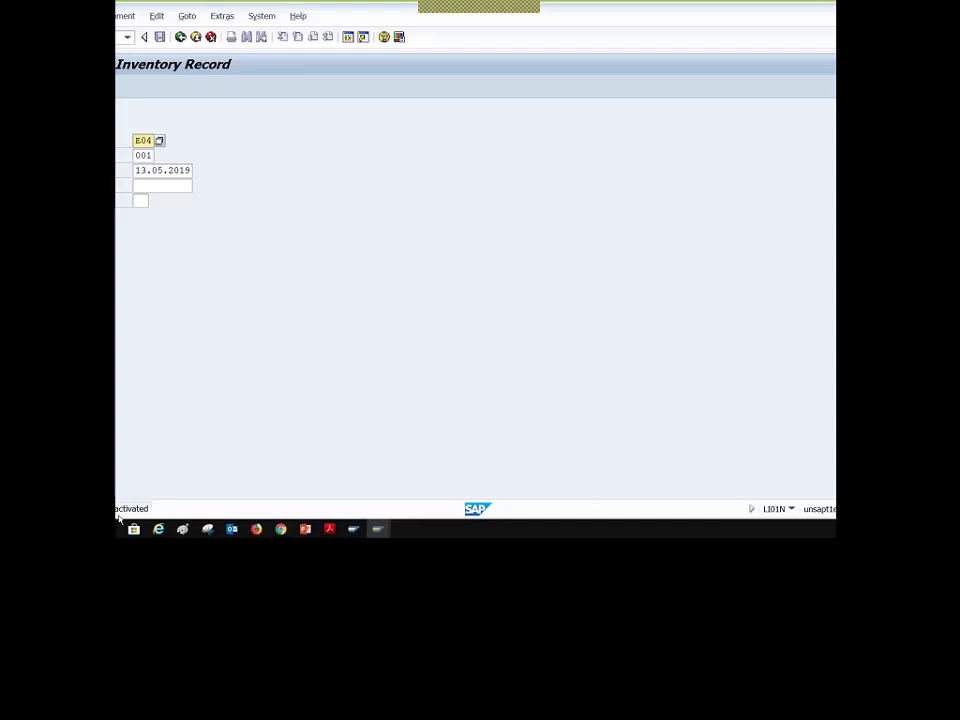
Leave the LI01N inventory record screen and return to SAP Easy Access
key("Return")
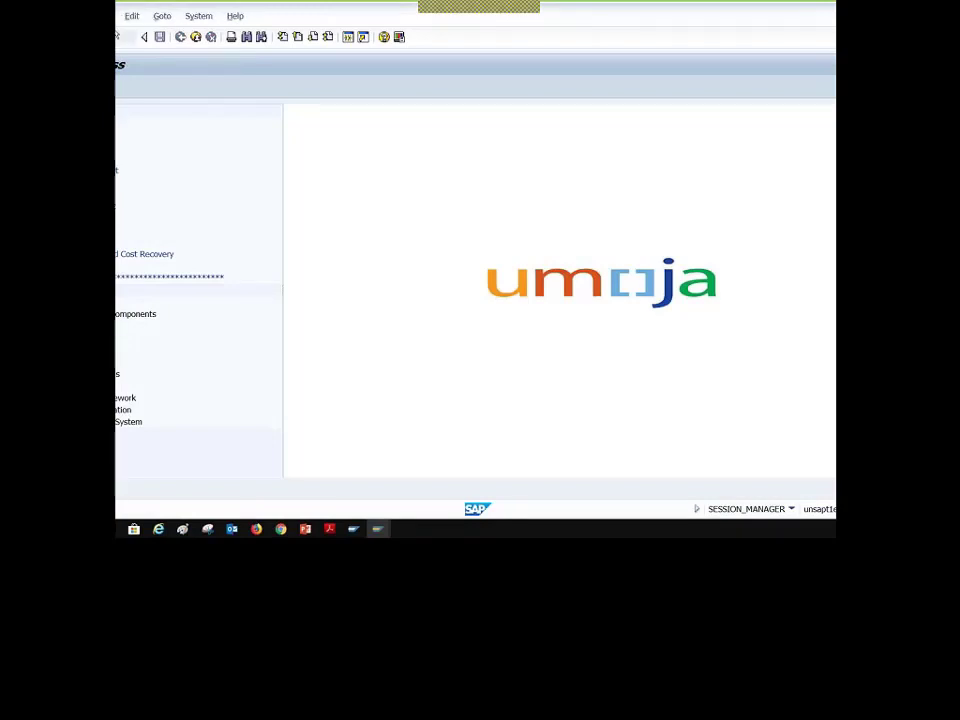
double_click(162, 162)
left_click(165, 157)
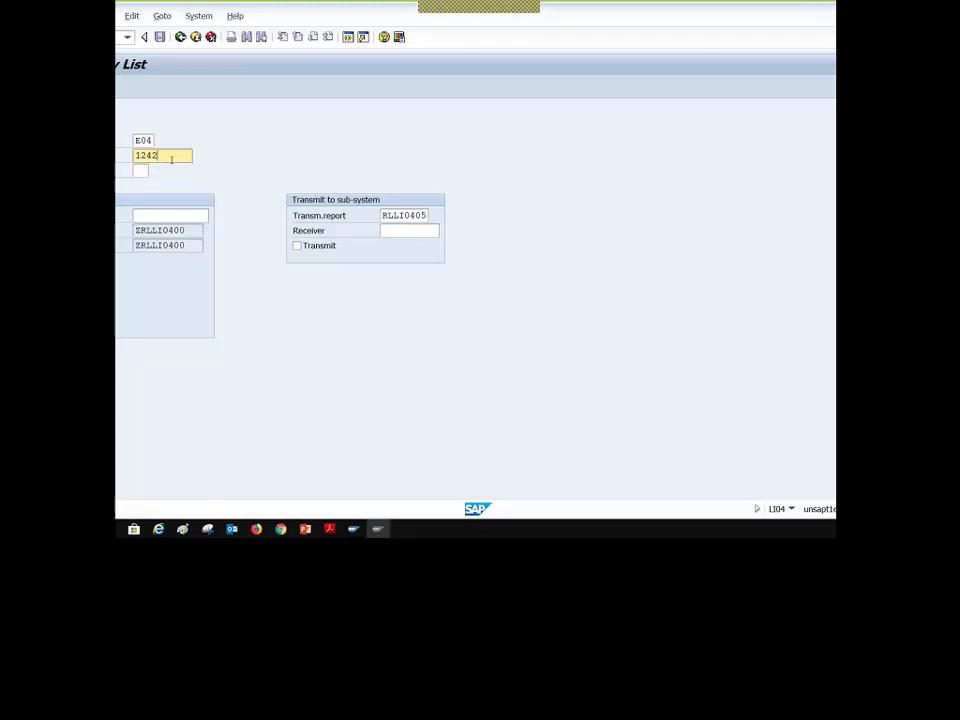
left_click(146, 215)
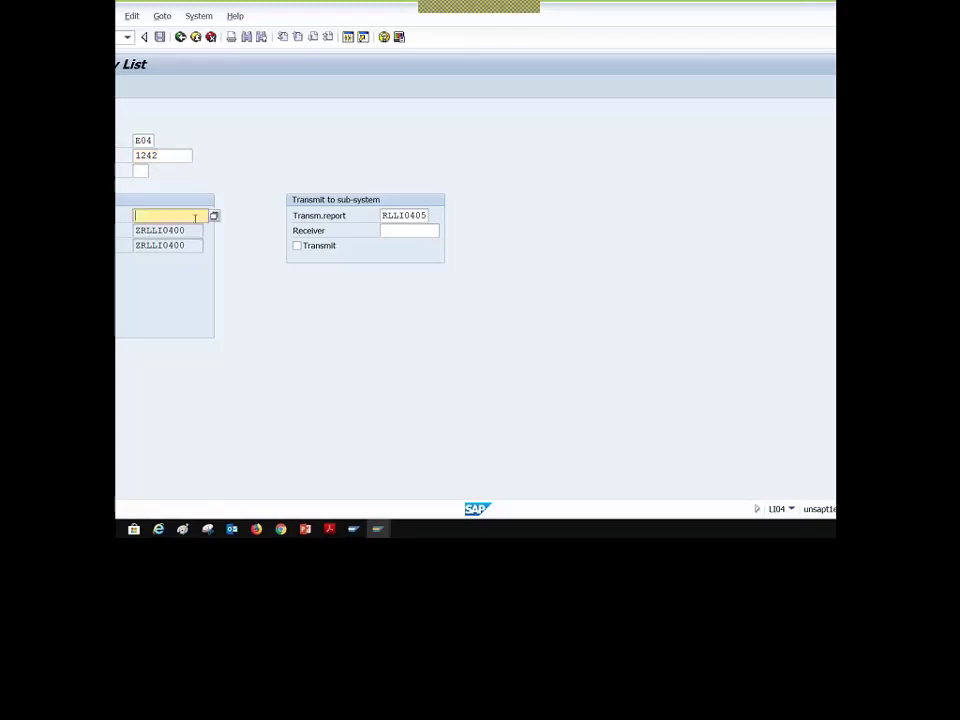
left_click(195, 217)
key("Down")
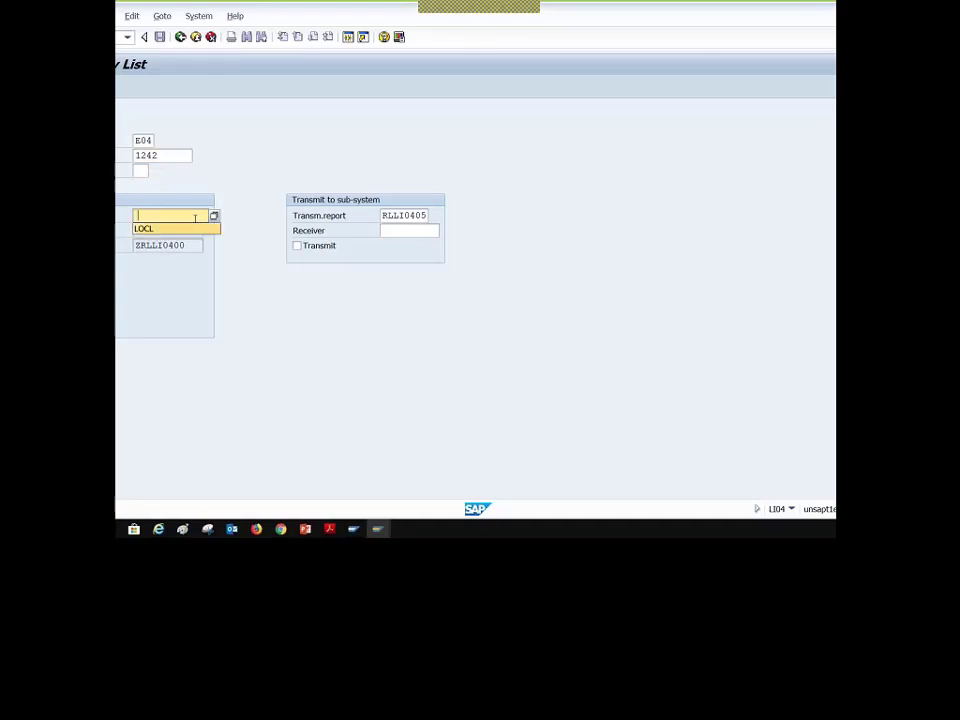
key("Return")
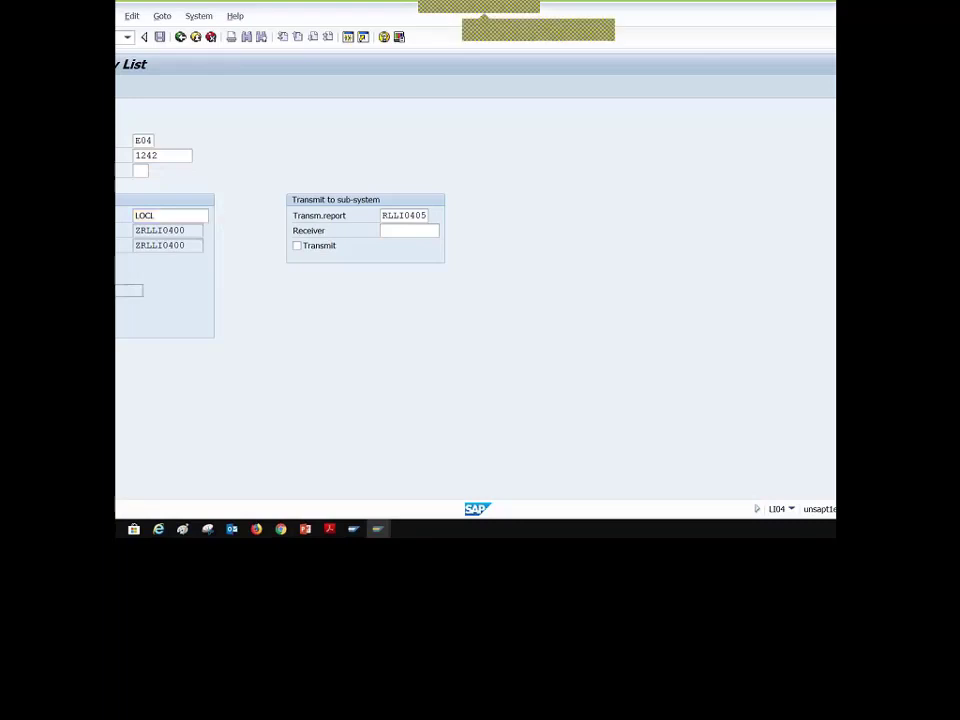
left_click(176, 154)
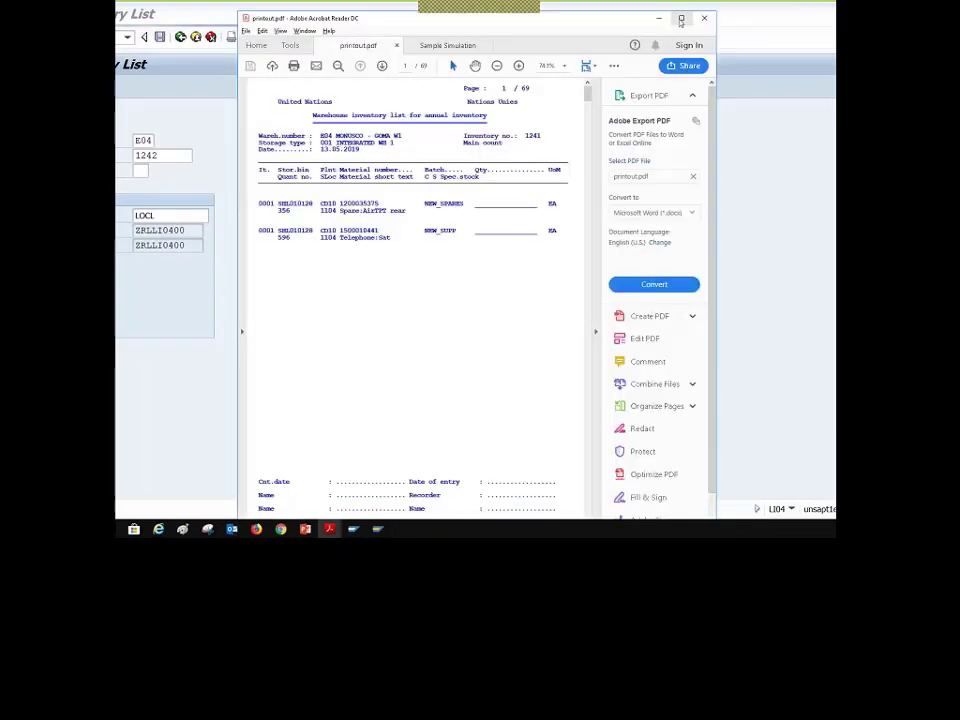
Review the inventory list PDF's first row: storage bin, batch NEW_SPARES and material number
left_click(681, 19)
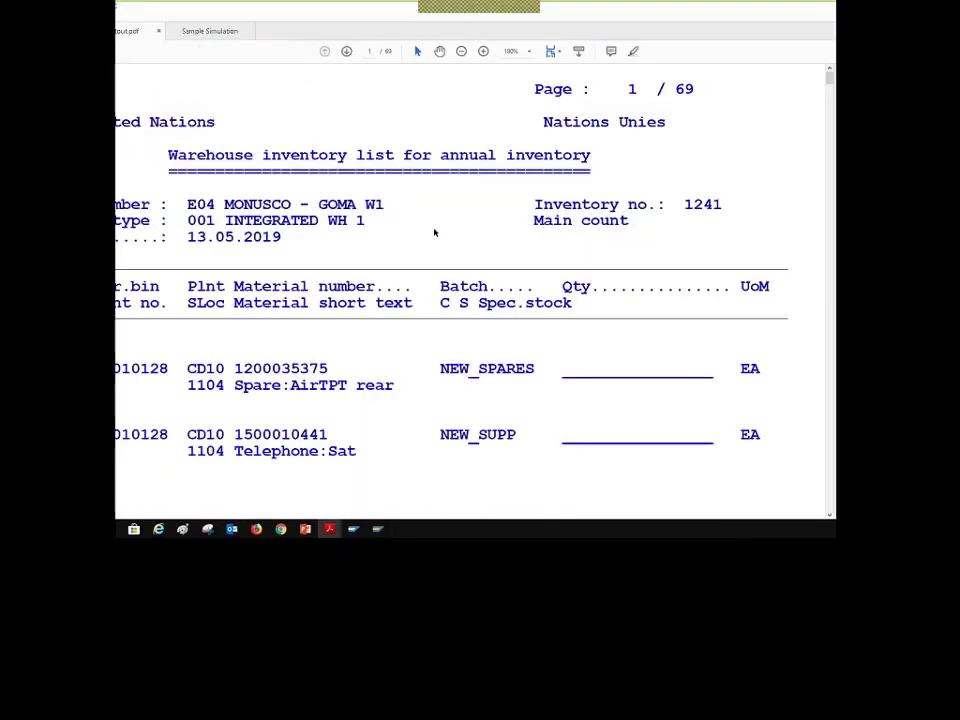
scroll(434, 233, "down", 1)
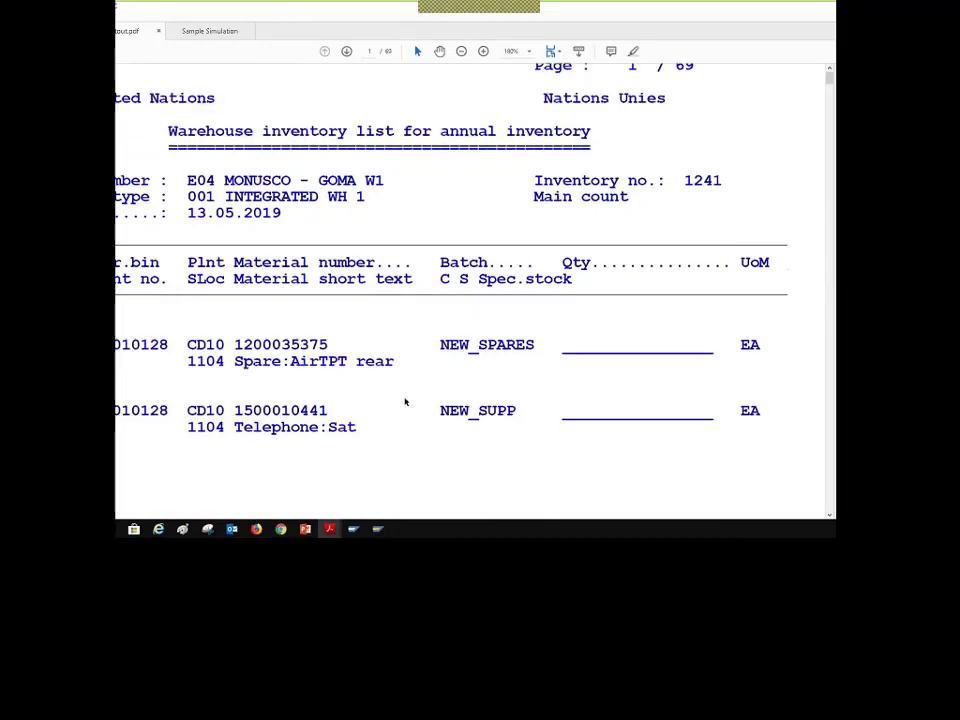
scroll(405, 401, "up", 1)
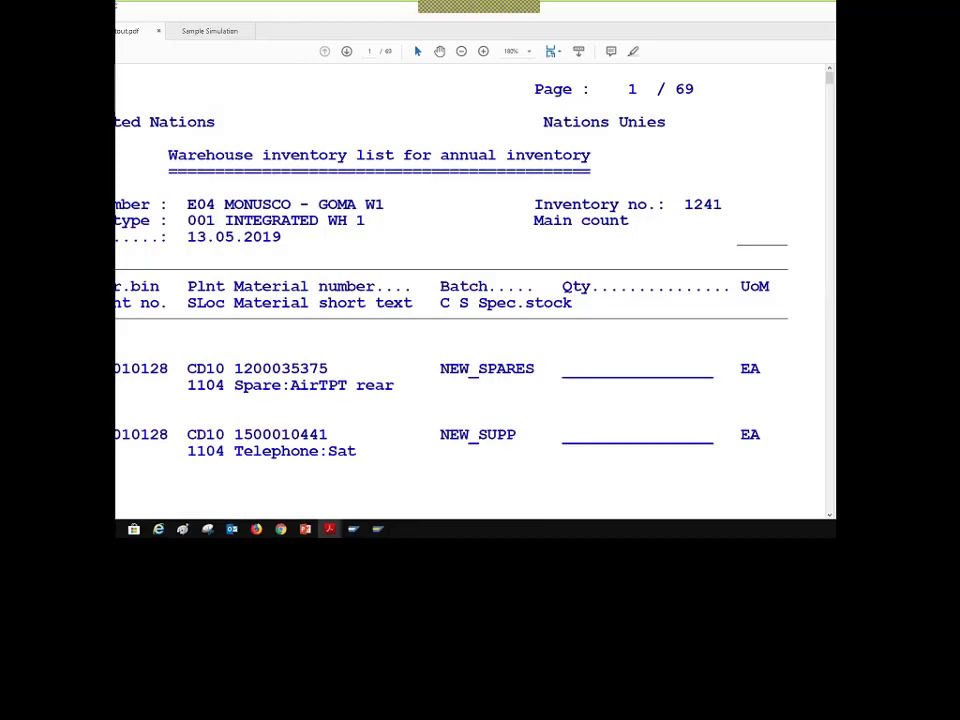
double_click(140, 368)
left_click_drag(160, 368, 169, 368)
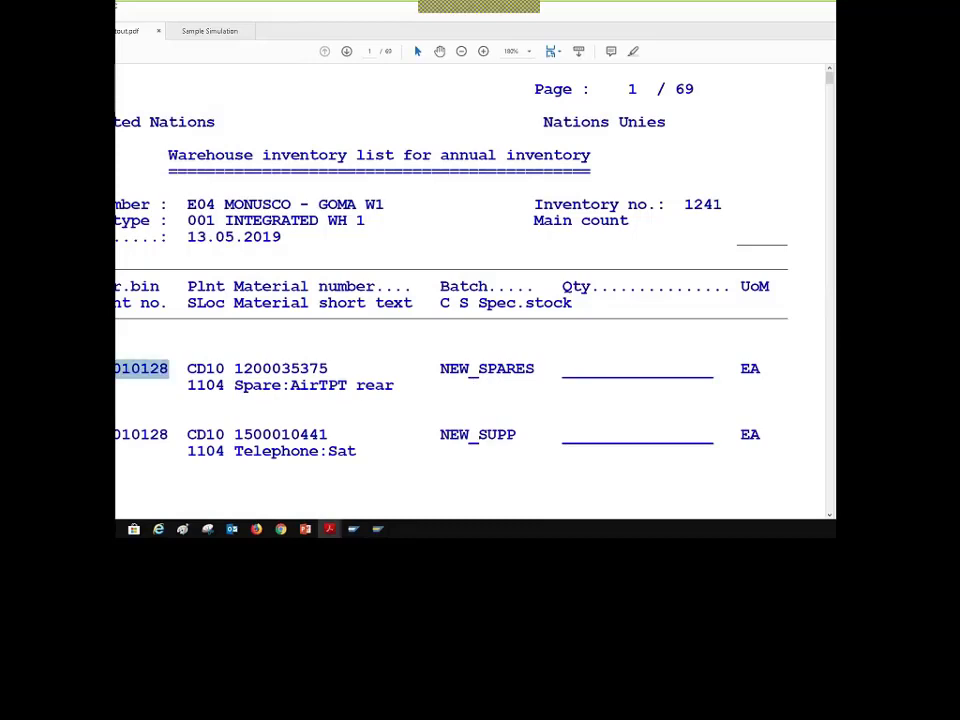
left_click(486, 372)
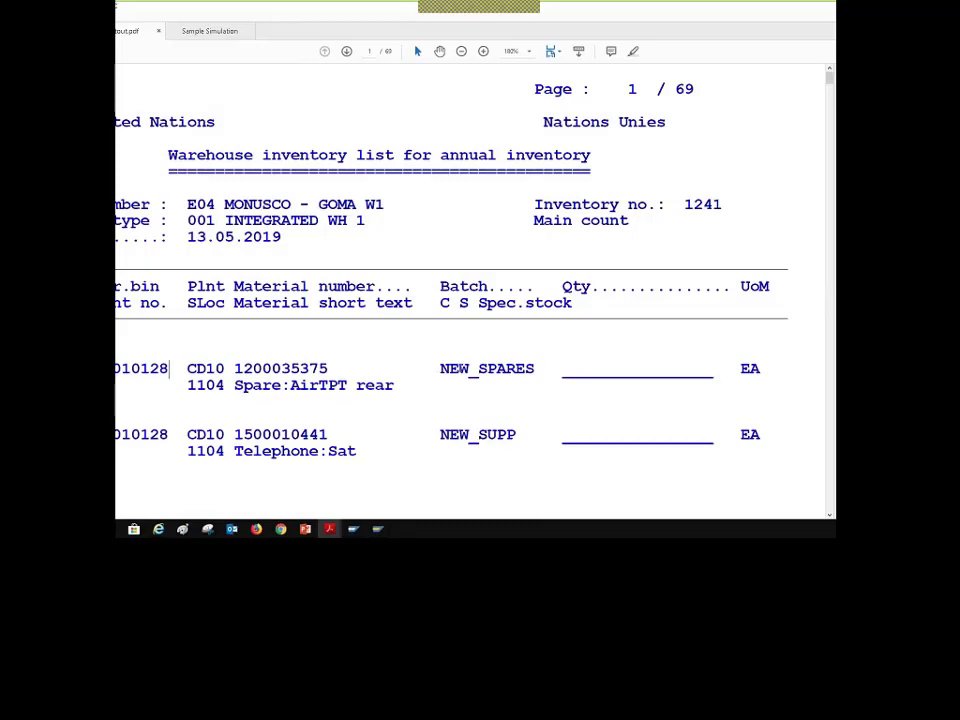
double_click(487, 368)
left_click_drag(233, 368, 319, 368)
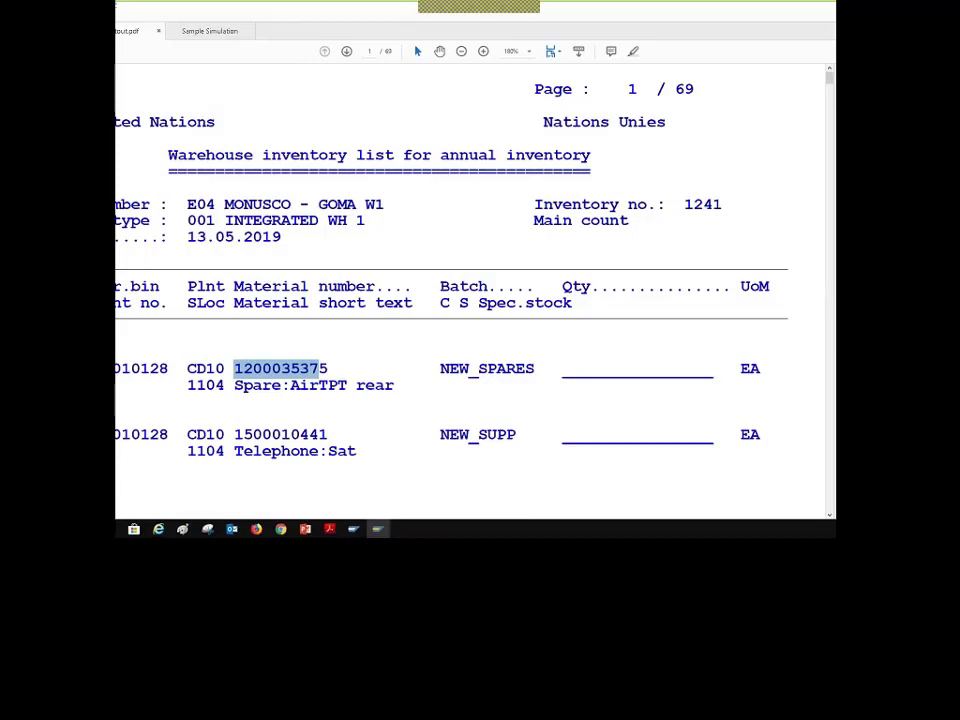
Print the 69-page warehouse inventory list, scroll through it, and return to SAP
left_click_drag(919, 78, 543, 121)
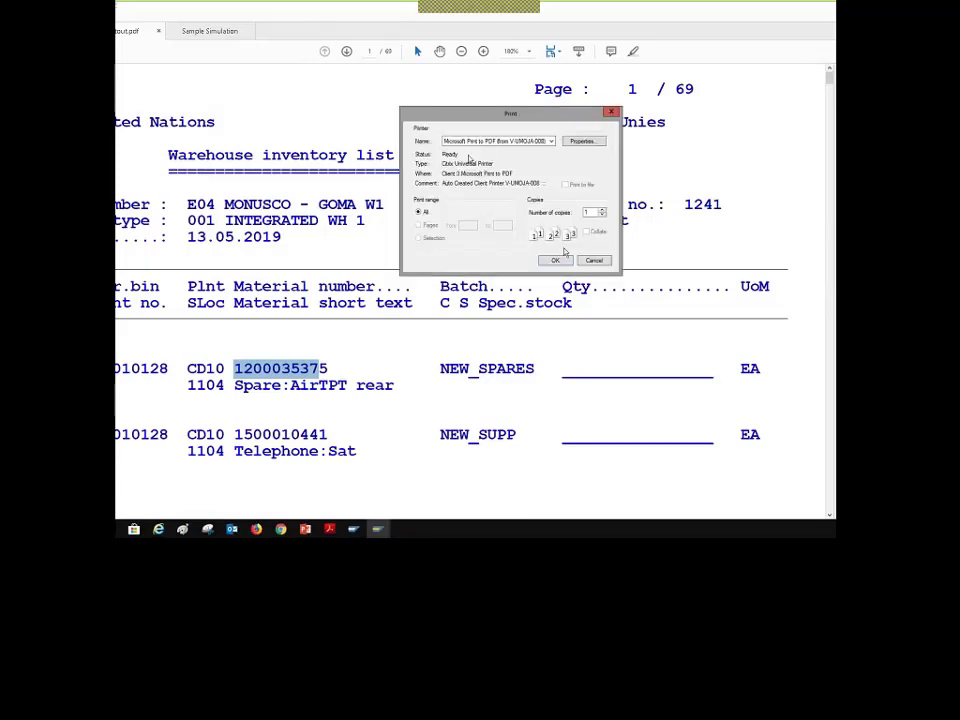
left_click(558, 260)
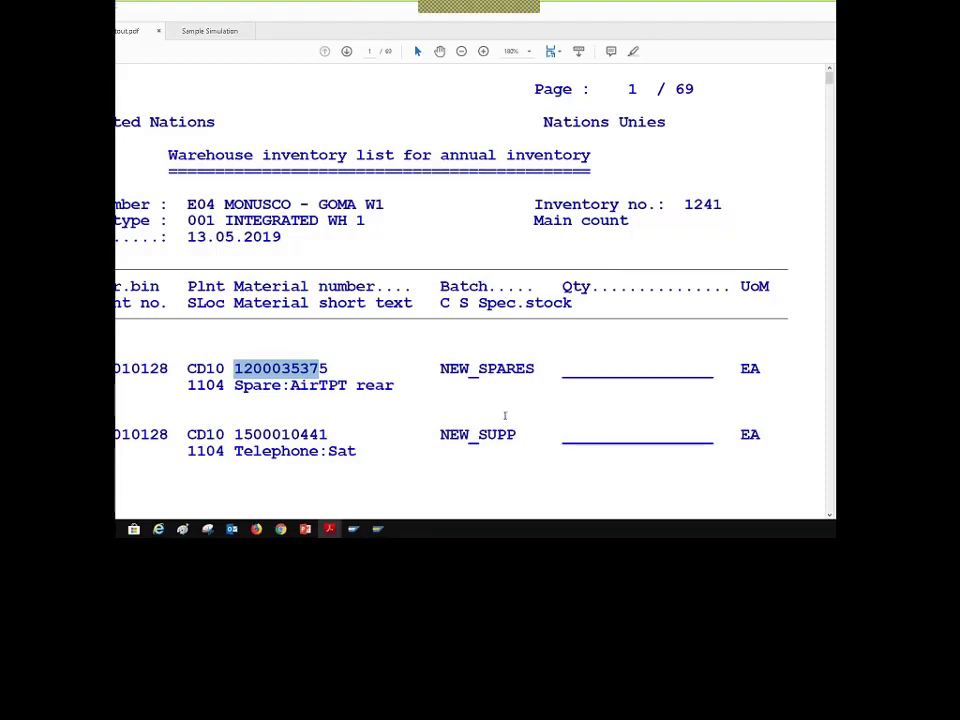
scroll(505, 415, "down", 3)
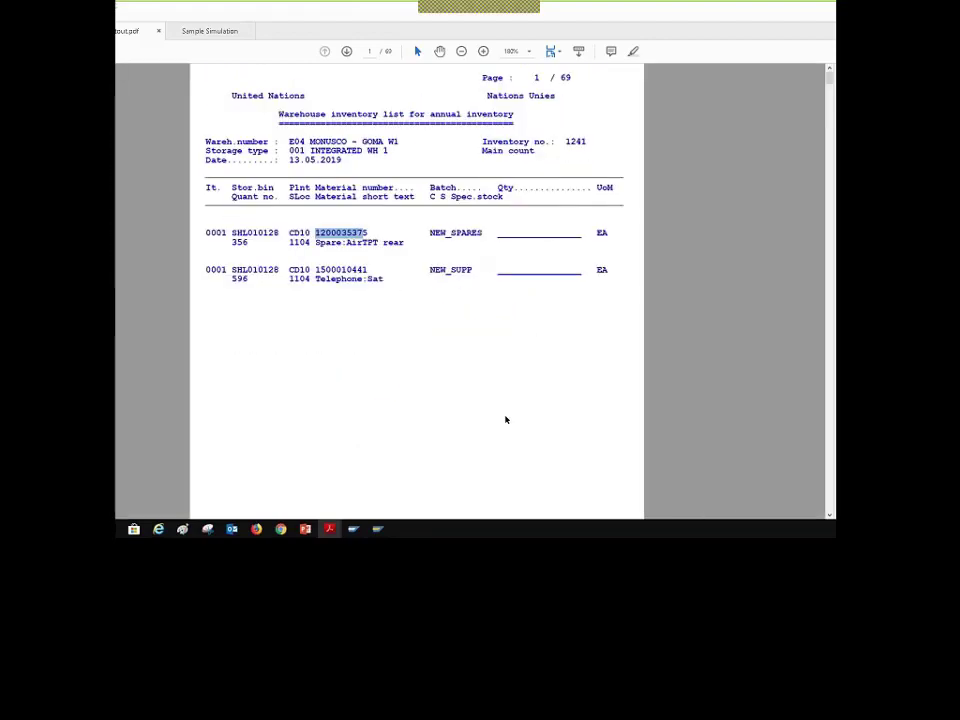
scroll(505, 420, "down", 3)
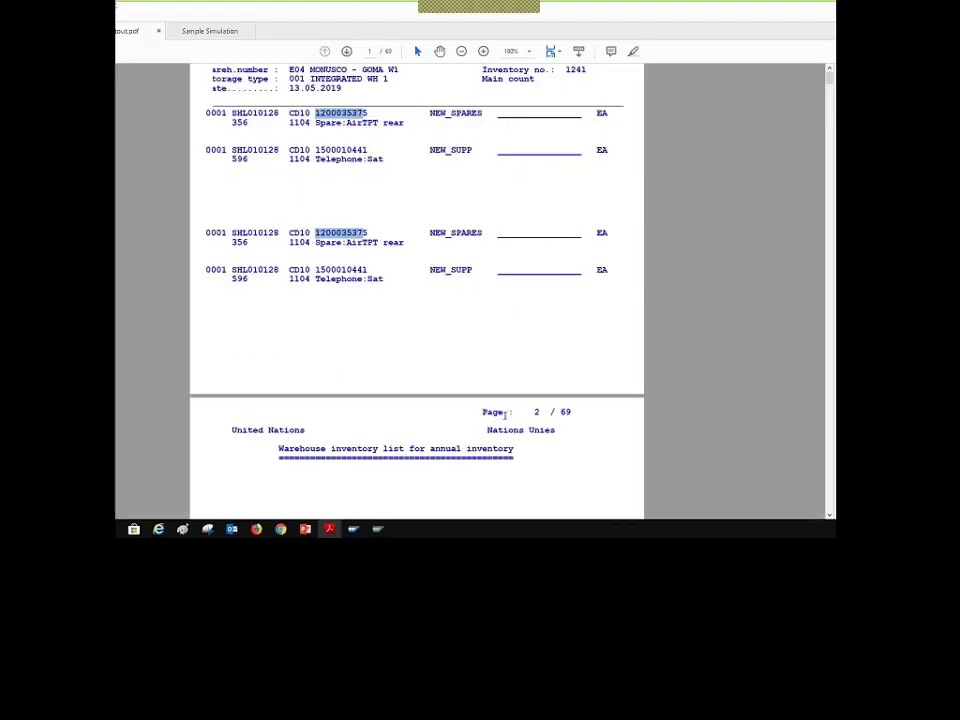
scroll(505, 415, "down", 3)
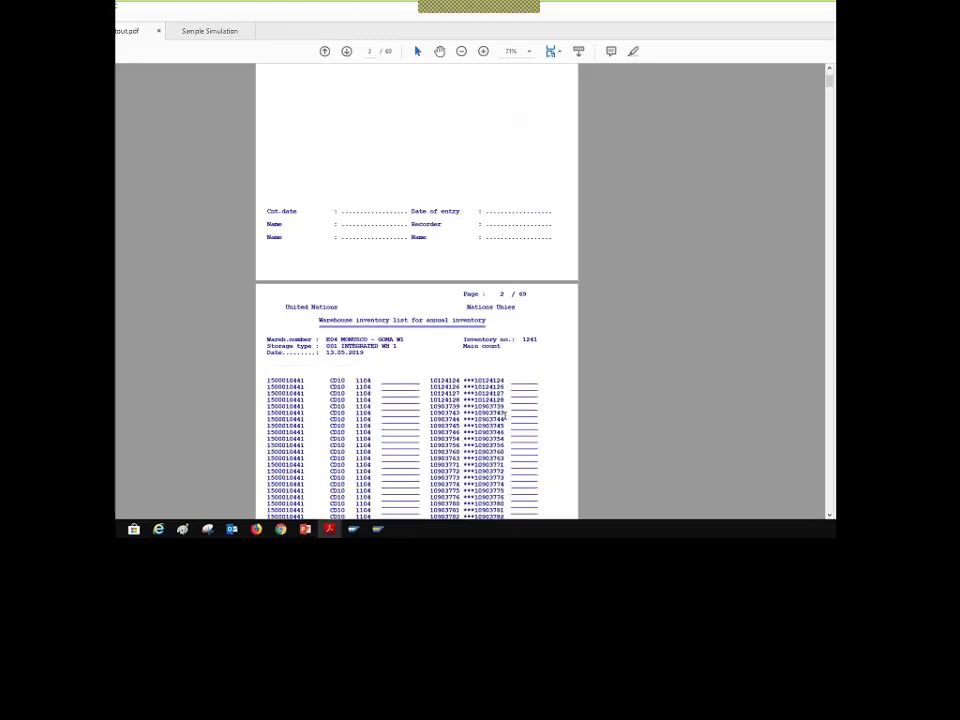
scroll(505, 416, "up", 5)
scroll(495, 418, "up", 3)
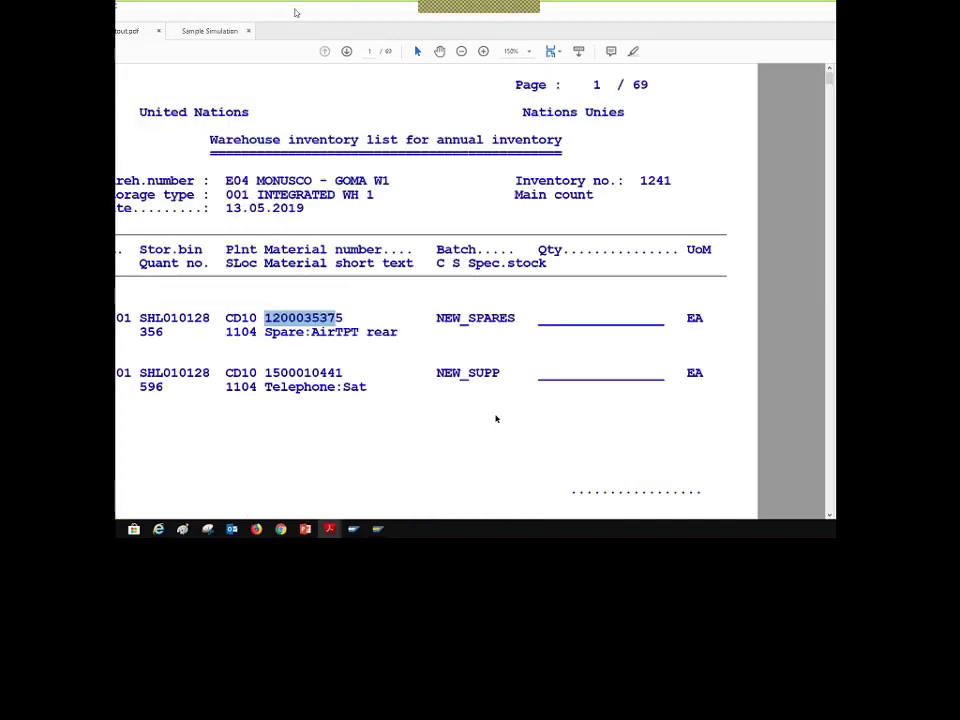
key("alt+Tab")
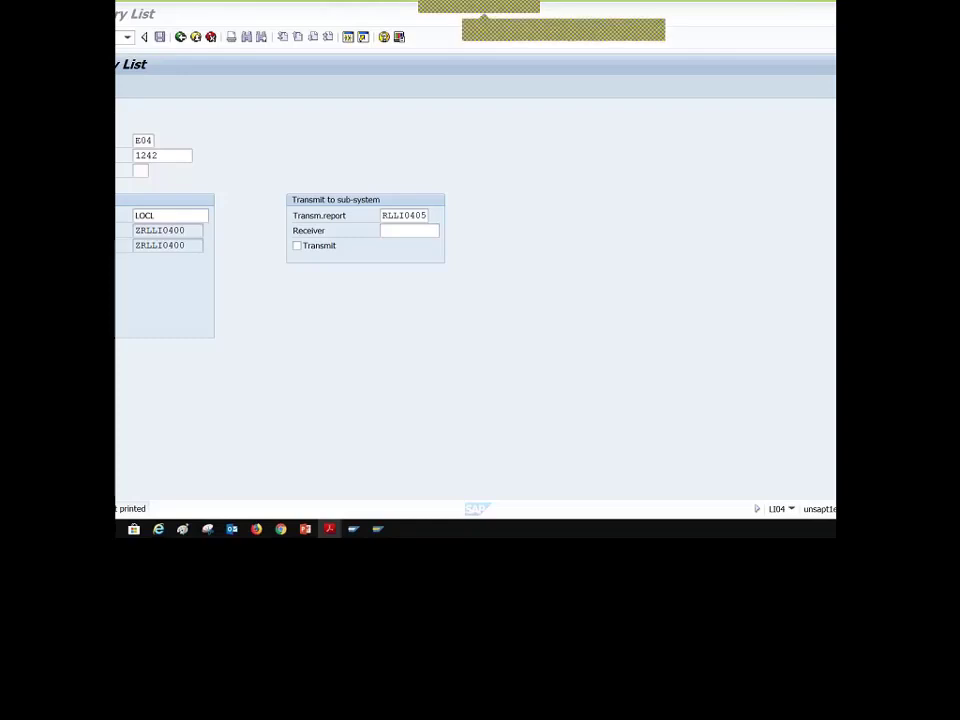
Check the printing slide, then exit LI04 back to the SAP Easy Access menu
left_click(483, 15)
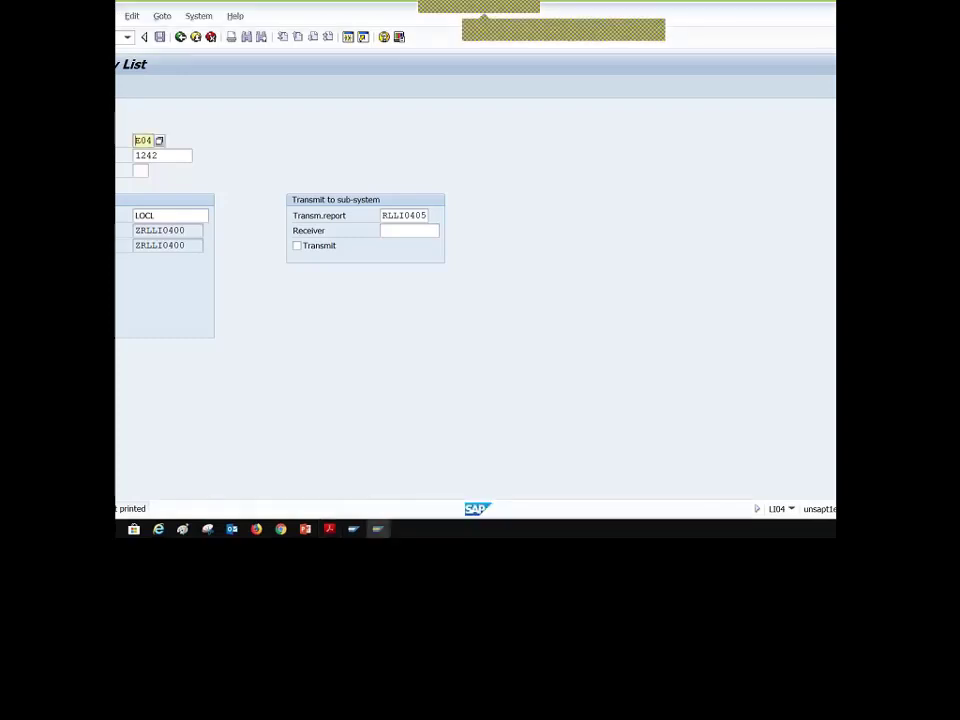
key("alt+Tab")
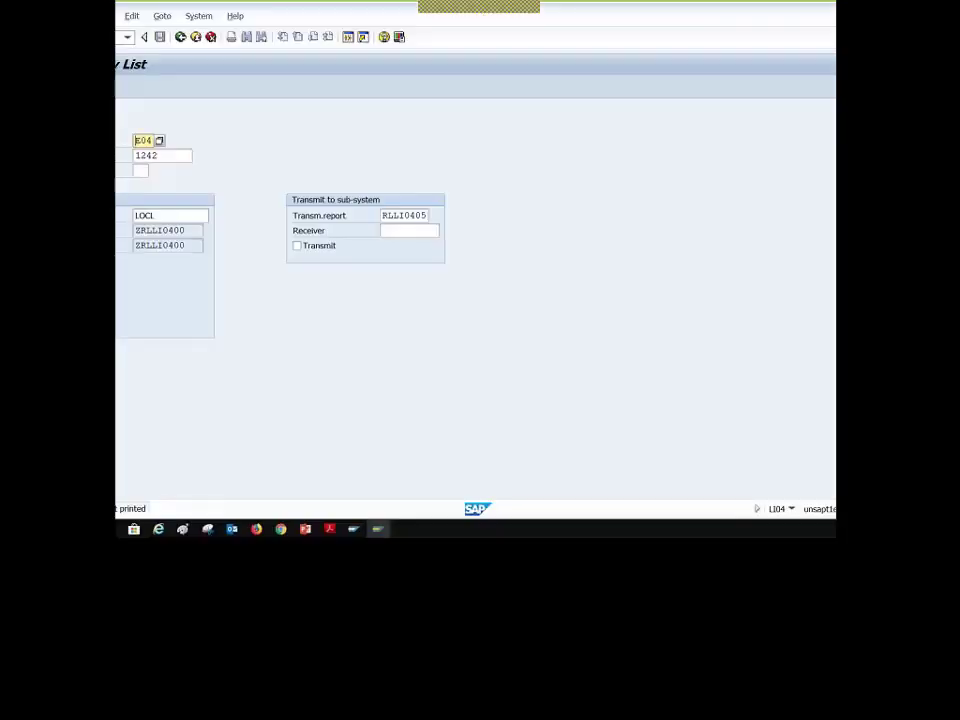
key("F3")
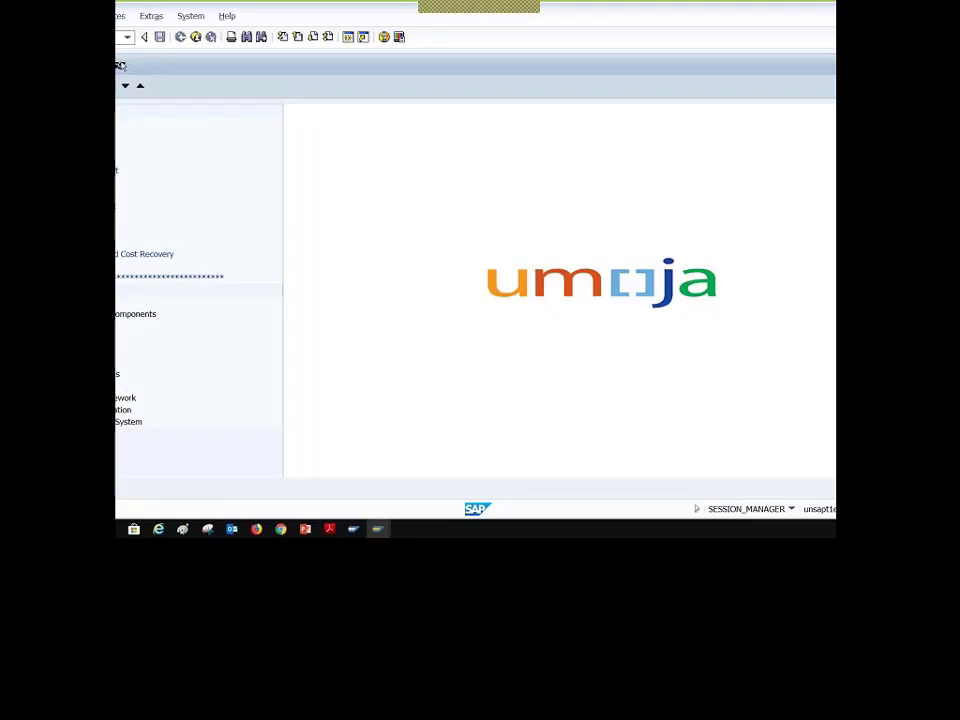
Run LI11N for warehouse E04 and inventory document 1242 to list quants 356 and 596
key("Return")
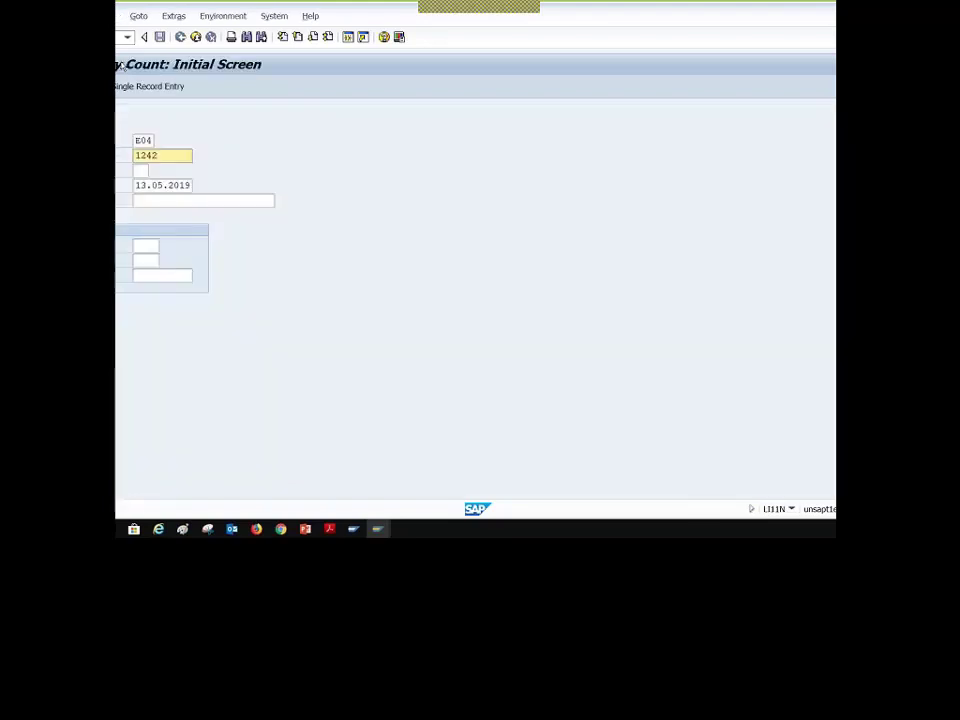
left_click(160, 156)
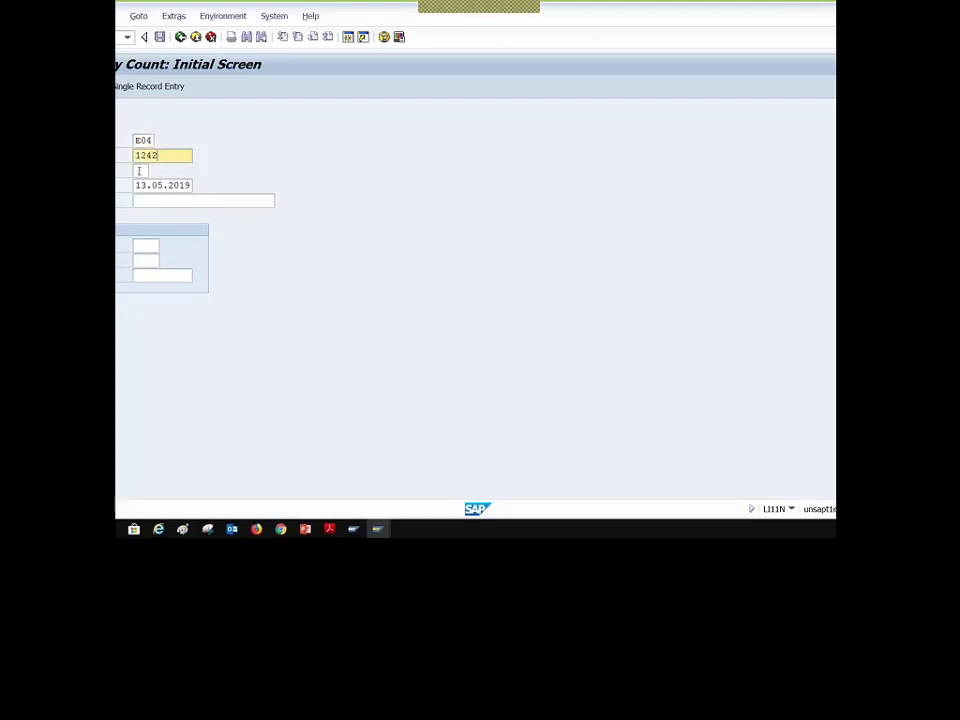
left_click(139, 171)
left_click(165, 155)
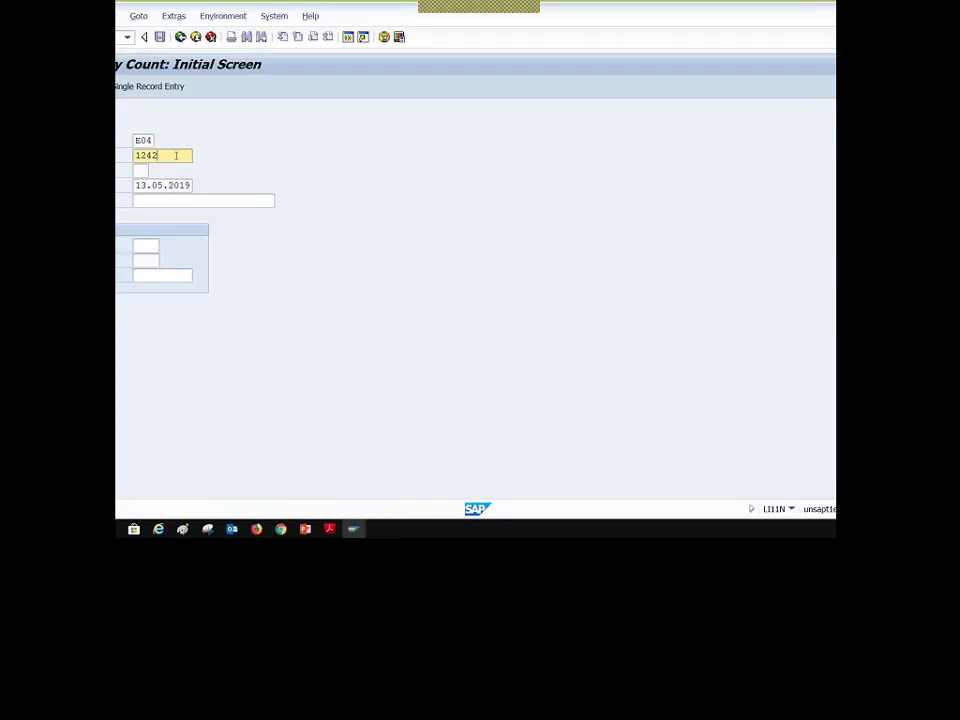
key("Return")
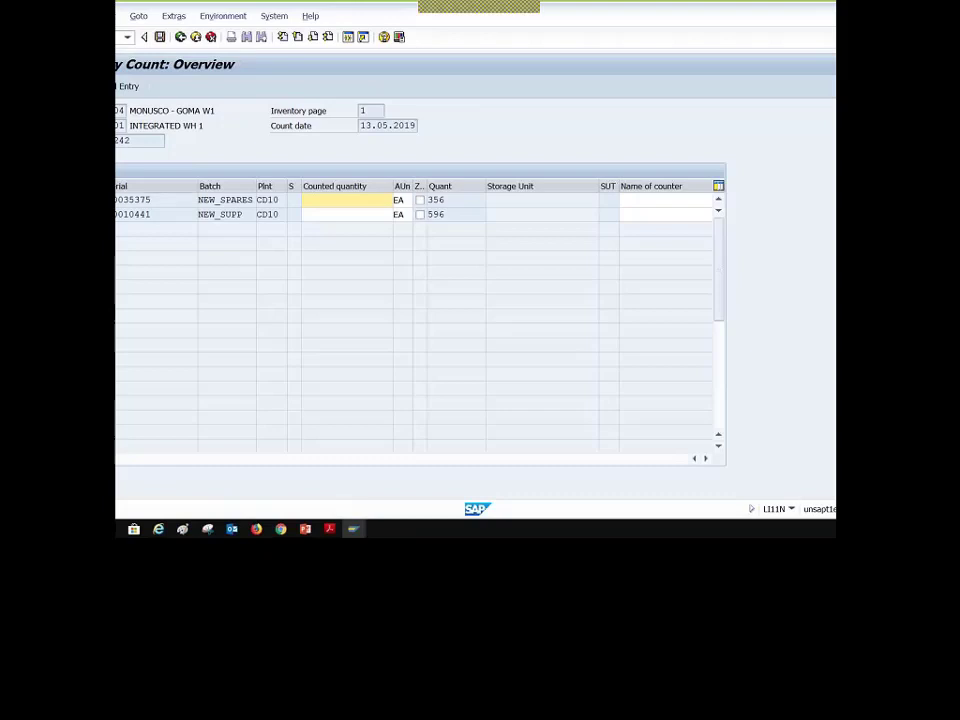
Enter counted quantities of 40 and 15 EA for the two inventory items
left_click(155, 215)
left_click(160, 201)
left_click(161, 215)
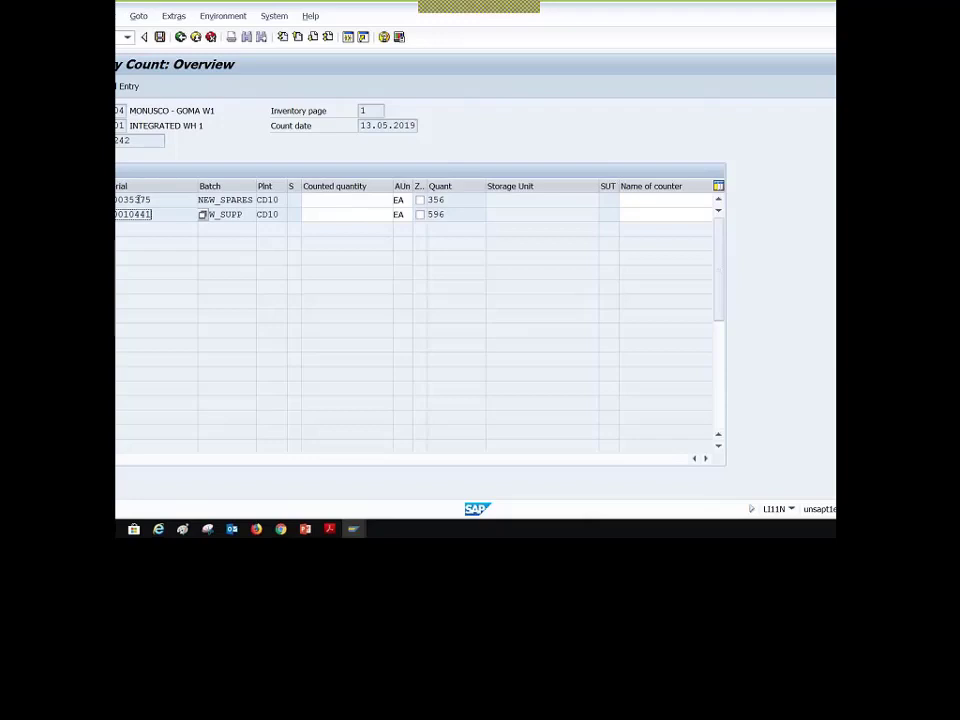
left_click(308, 201)
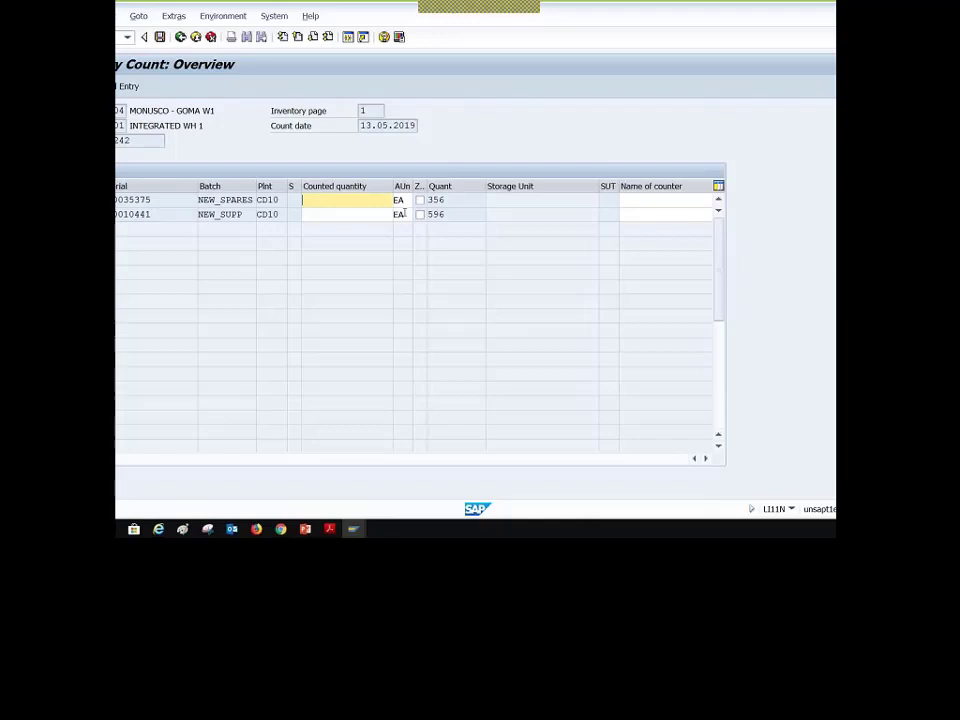
type("45")
key("BackSpace")
type("0")
left_click(321, 216)
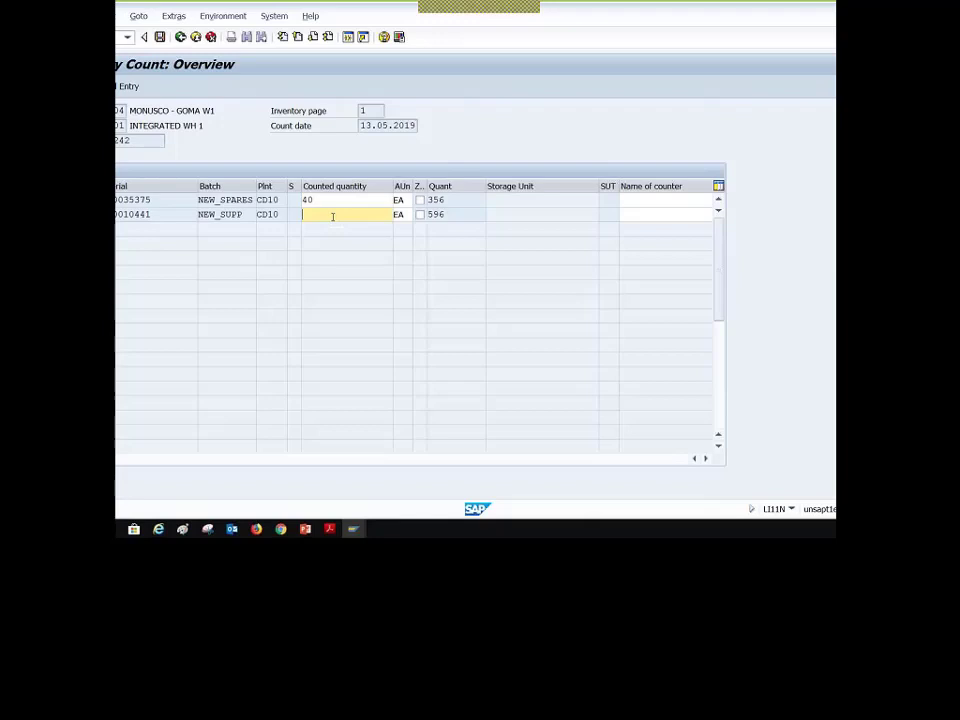
type("15")
key("Tab")
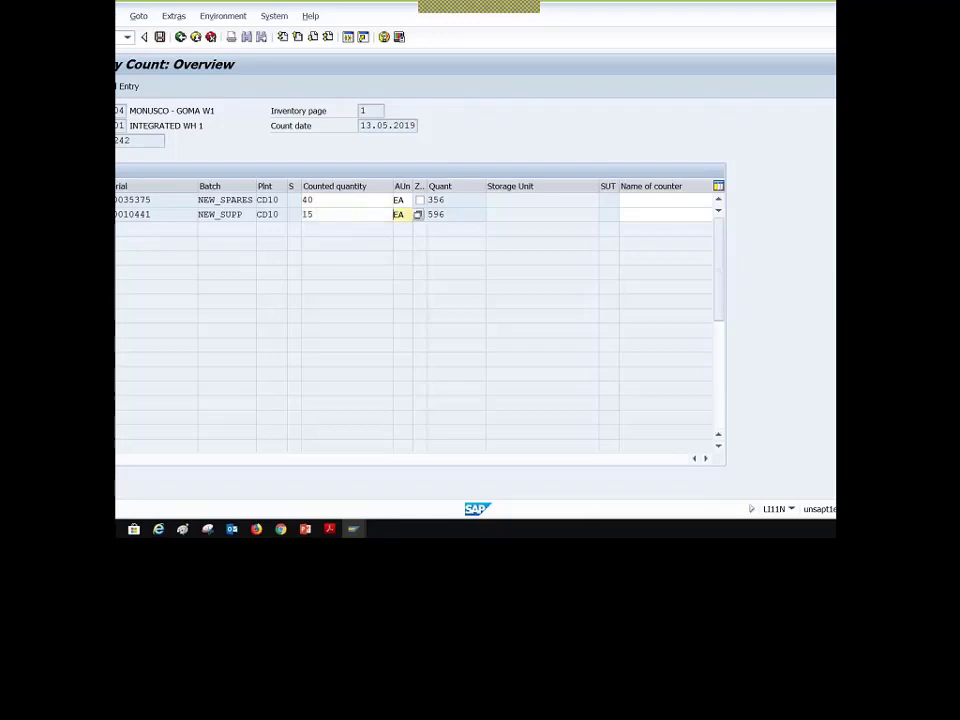
Set DRF as the counter name for both items and confirm the entries
left_click(705, 458)
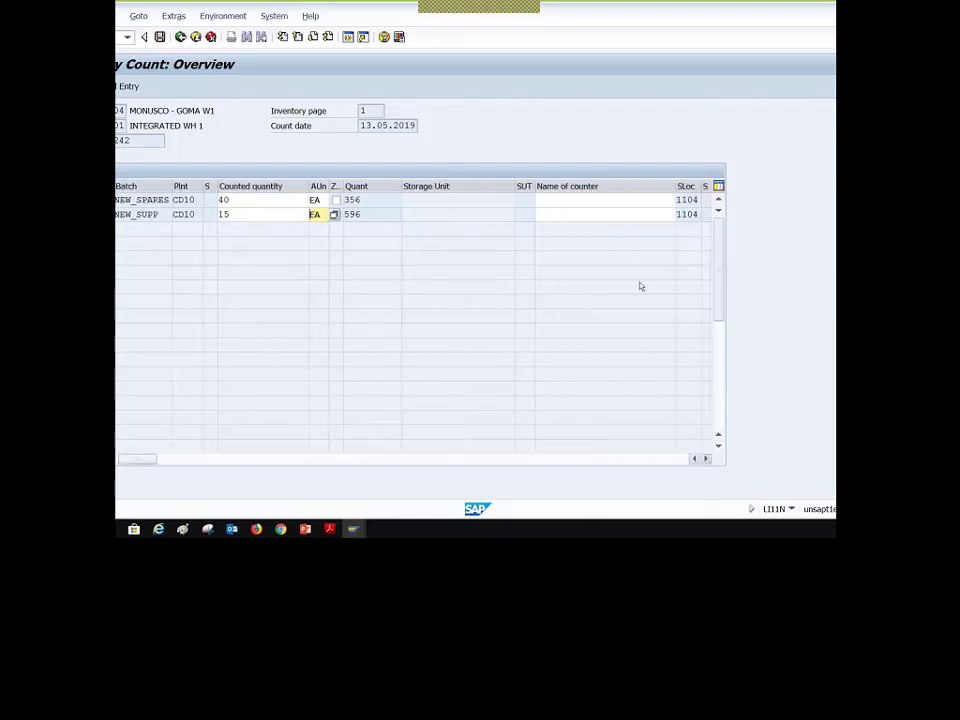
left_click(600, 199)
left_click(595, 213)
left_click(593, 214)
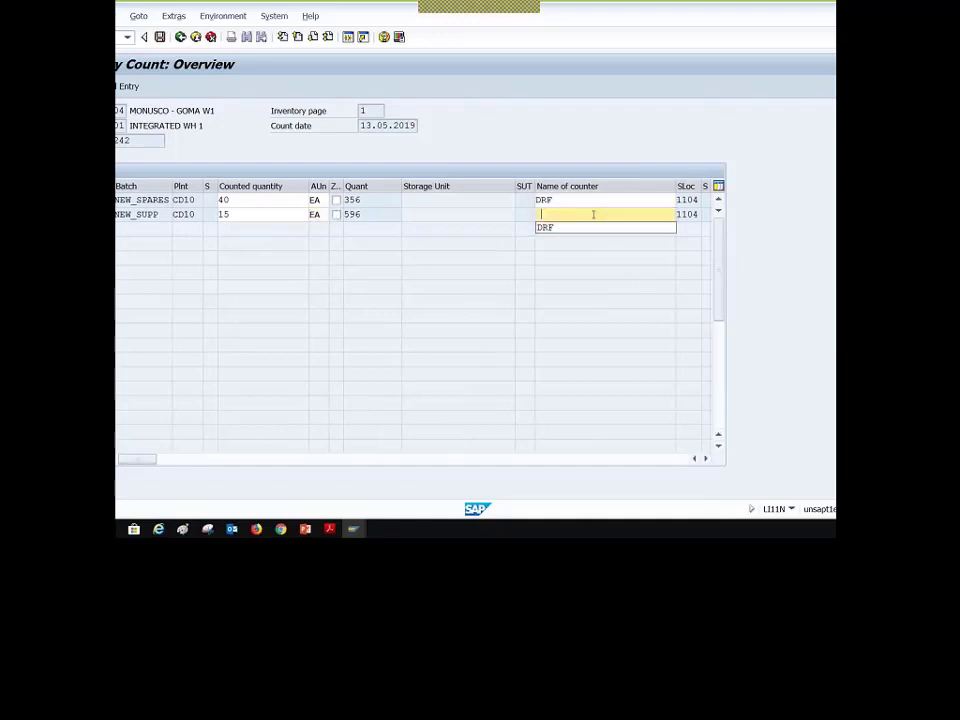
left_click(593, 227)
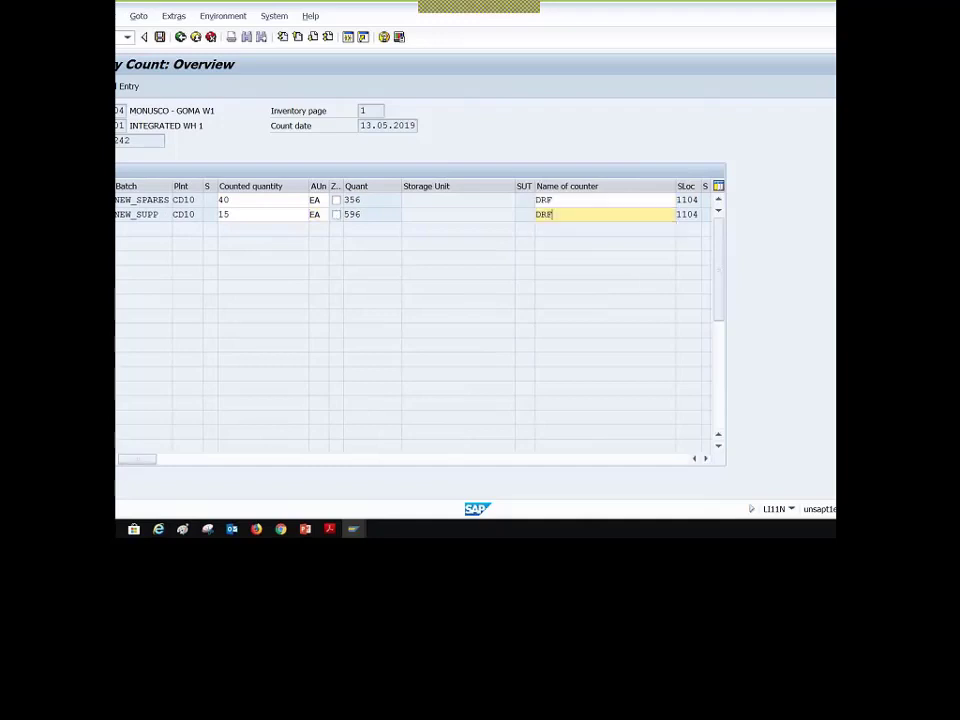
left_click(705, 458)
left_click(705, 458)
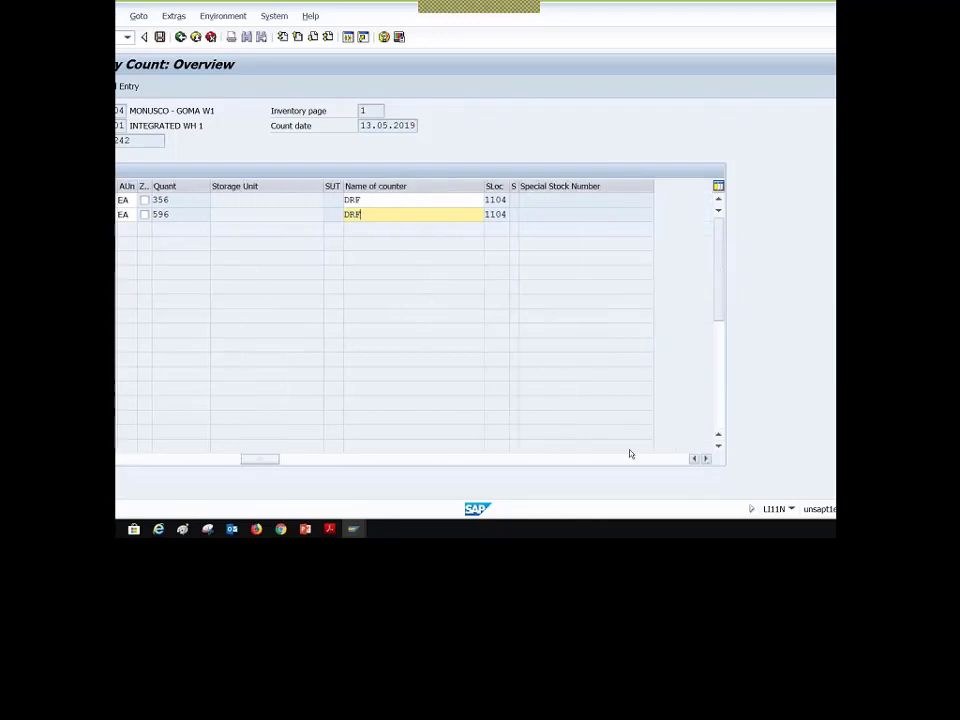
key("Return")
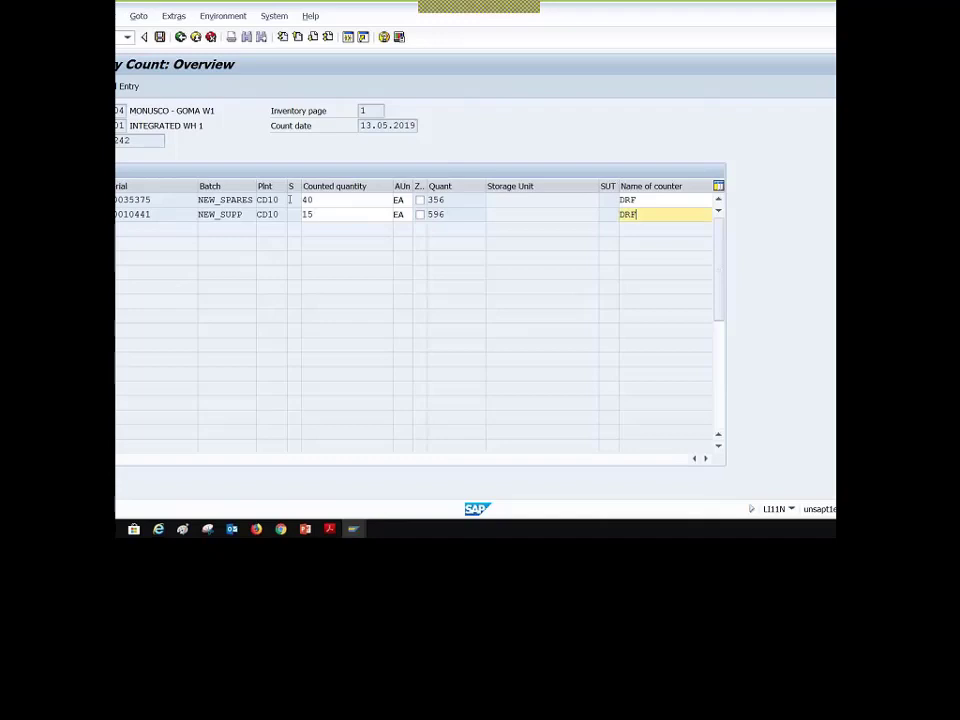
key("Return")
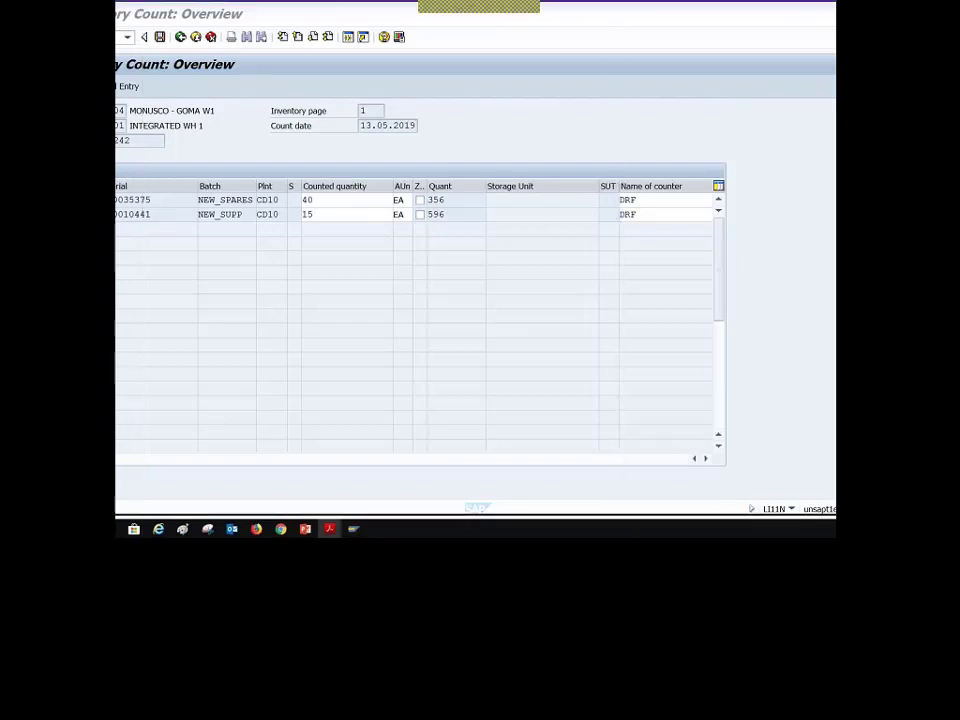
Check counts 40 and 15 against the reference PDF and slide, then submit them for single-result processing
key("alt+Tab")
scroll(470, 300, "down", 5)
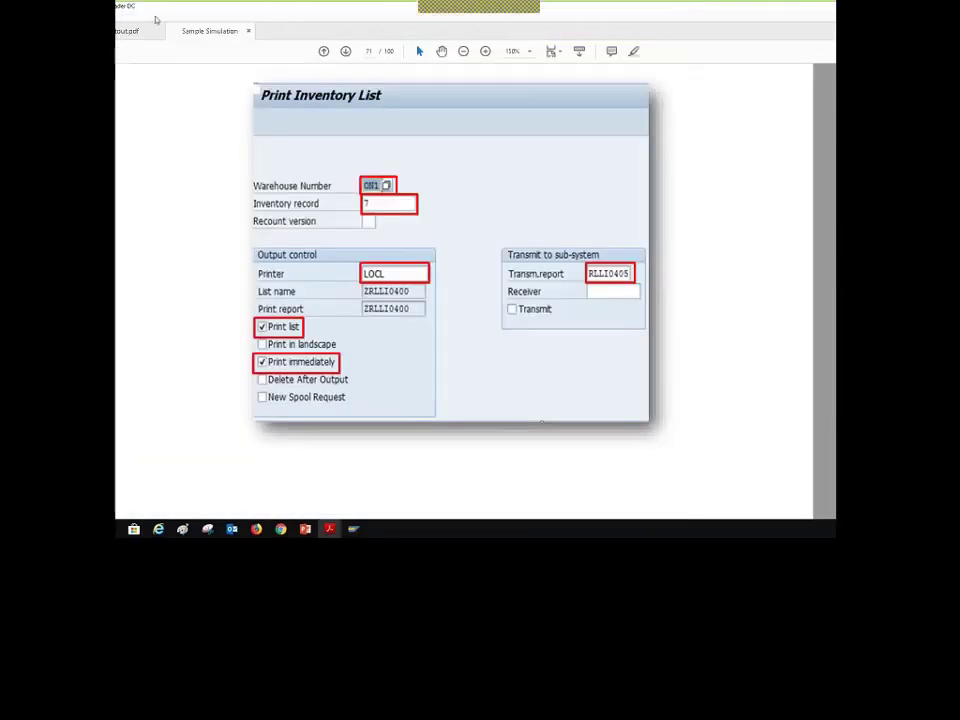
key("alt+Tab")
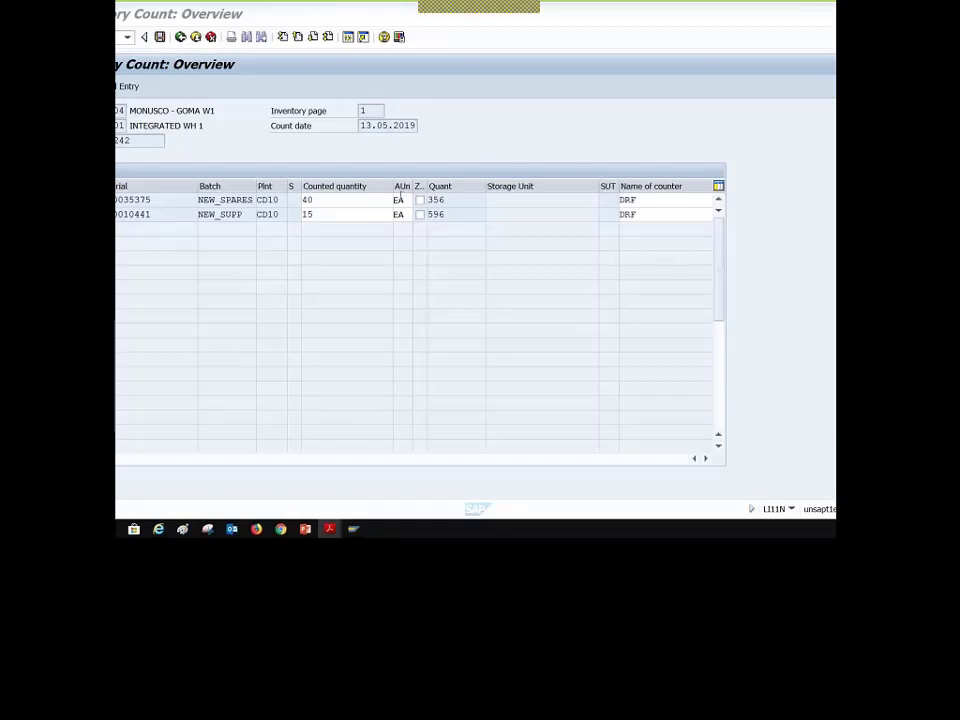
key("alt+Tab")
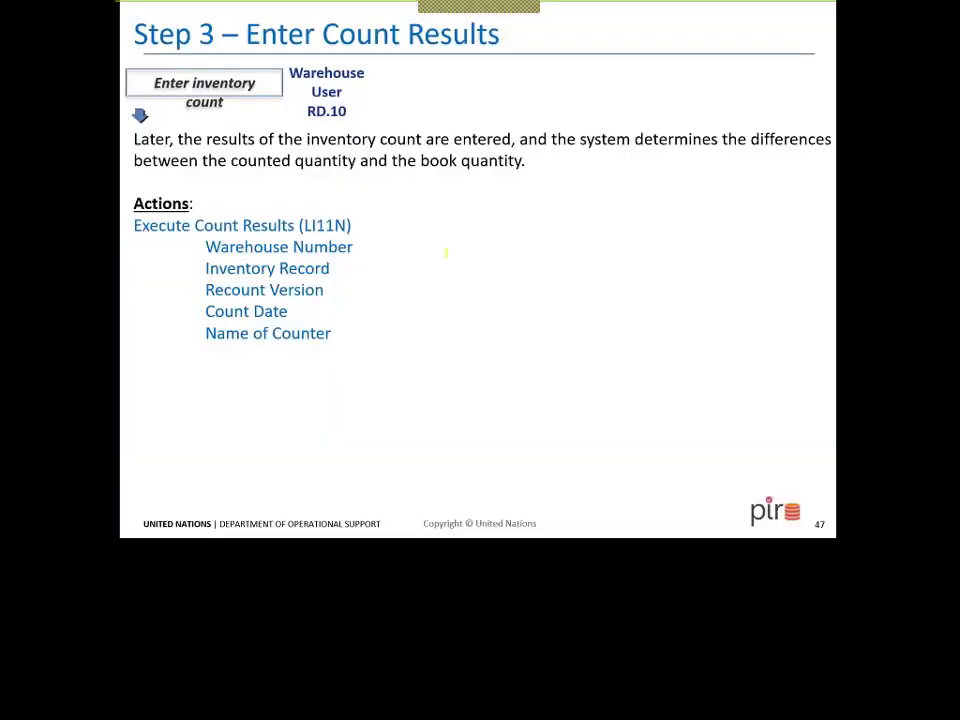
key("alt+Tab")
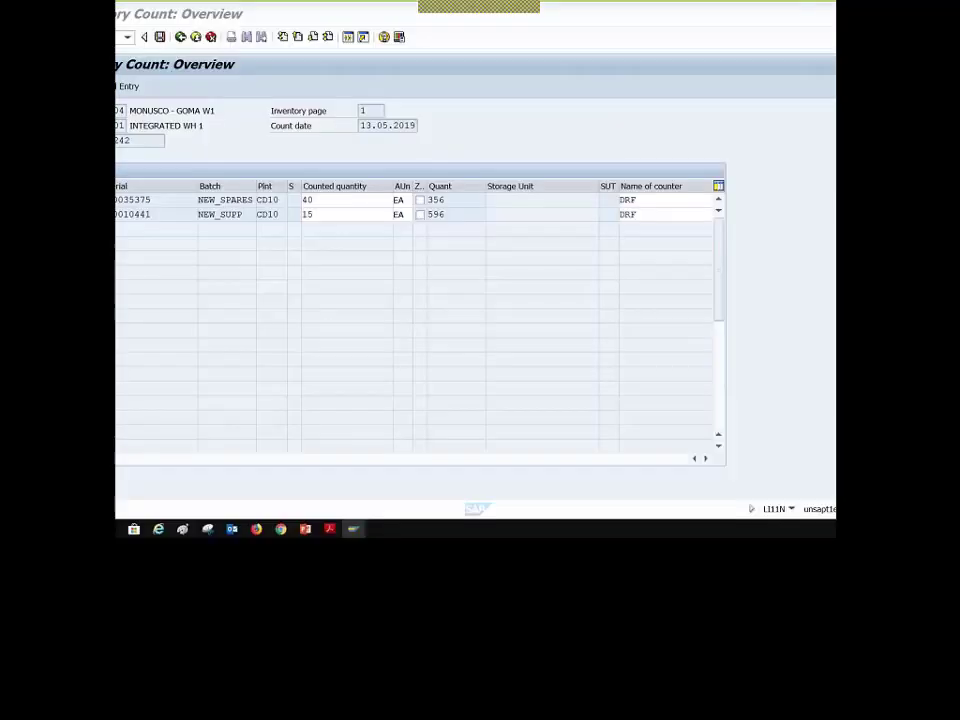
left_click(560, 214)
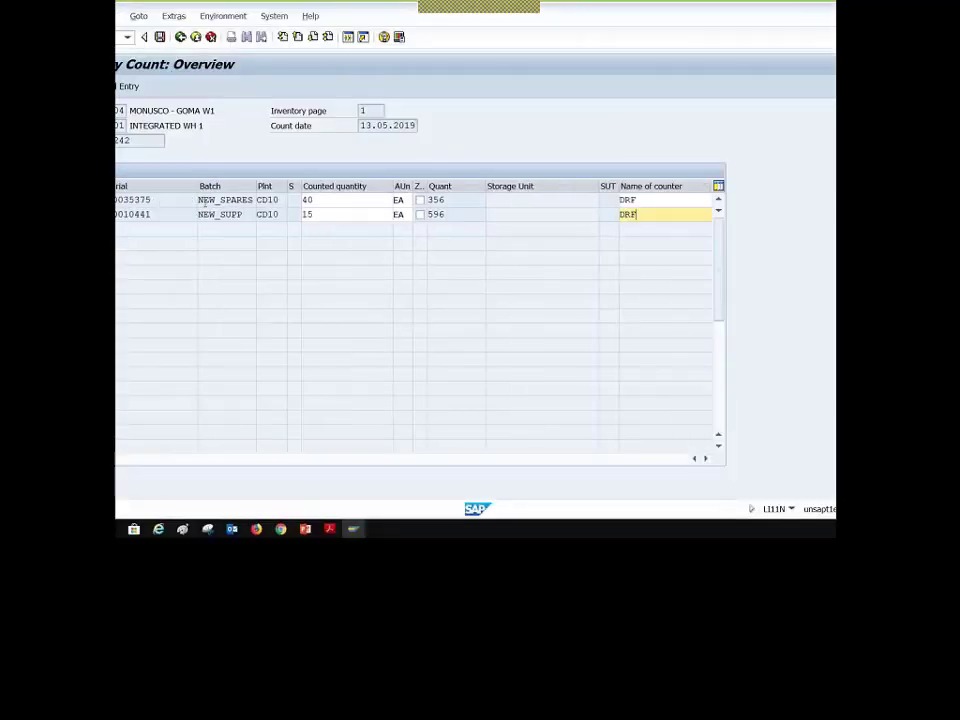
left_click(341, 214)
left_click(353, 199)
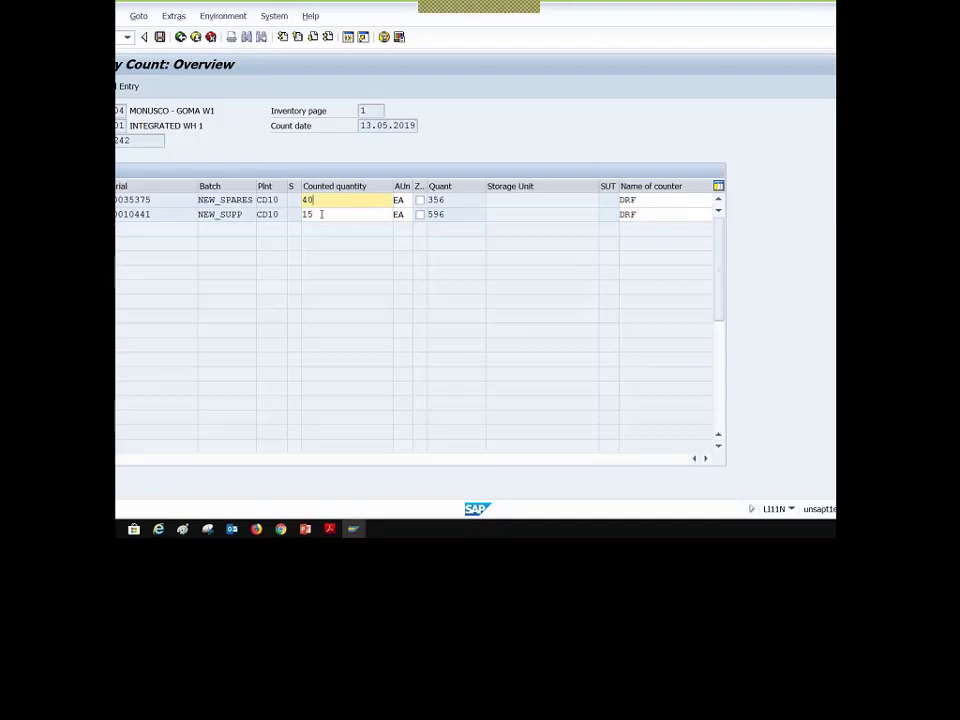
left_click(321, 214)
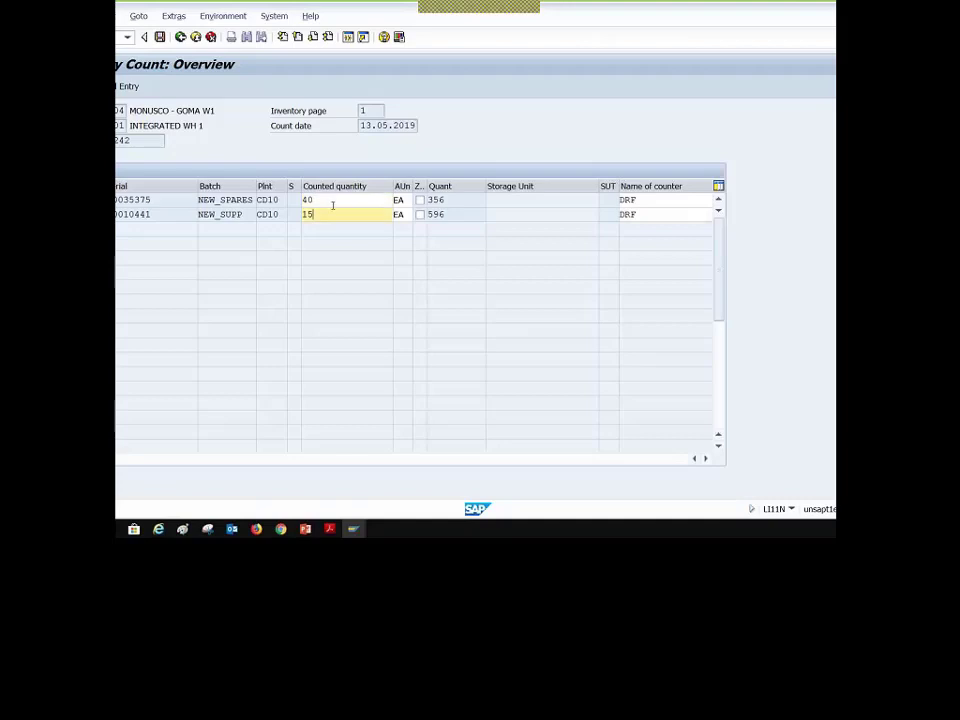
key("Return")
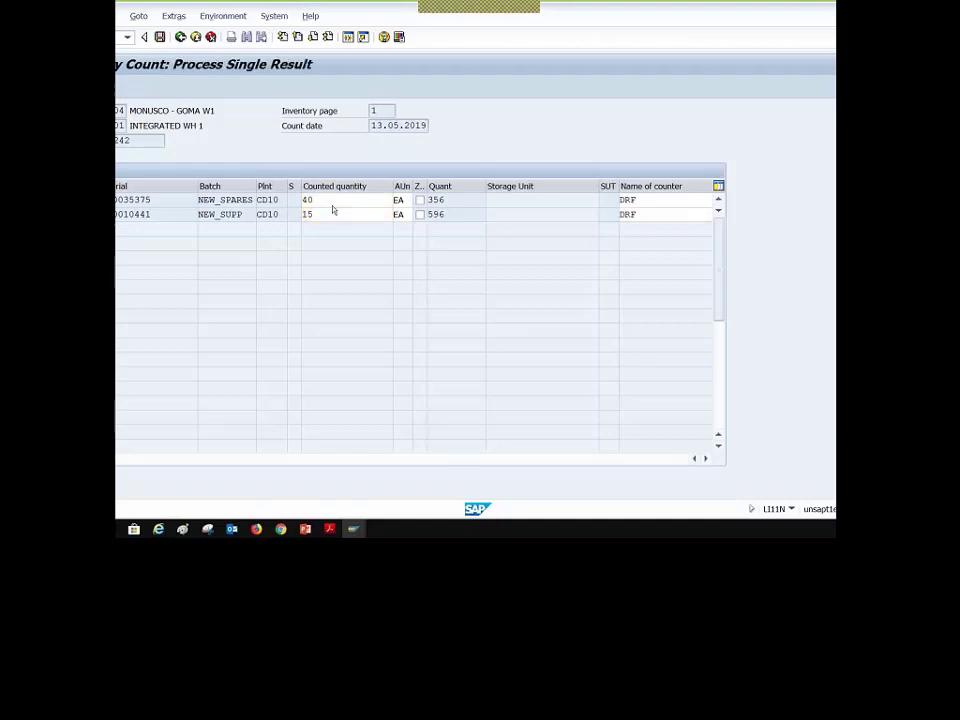
Review the NEW_SPARES item's difference from book quantity, accept it, and save inventory 1242's counts
double_click(333, 203)
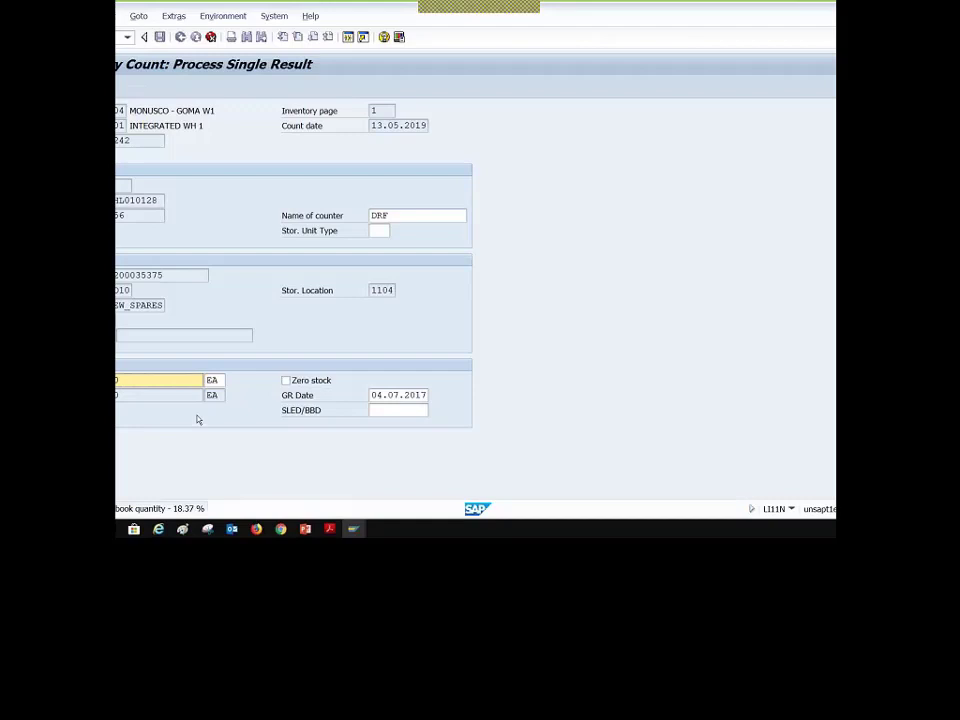
key("Return")
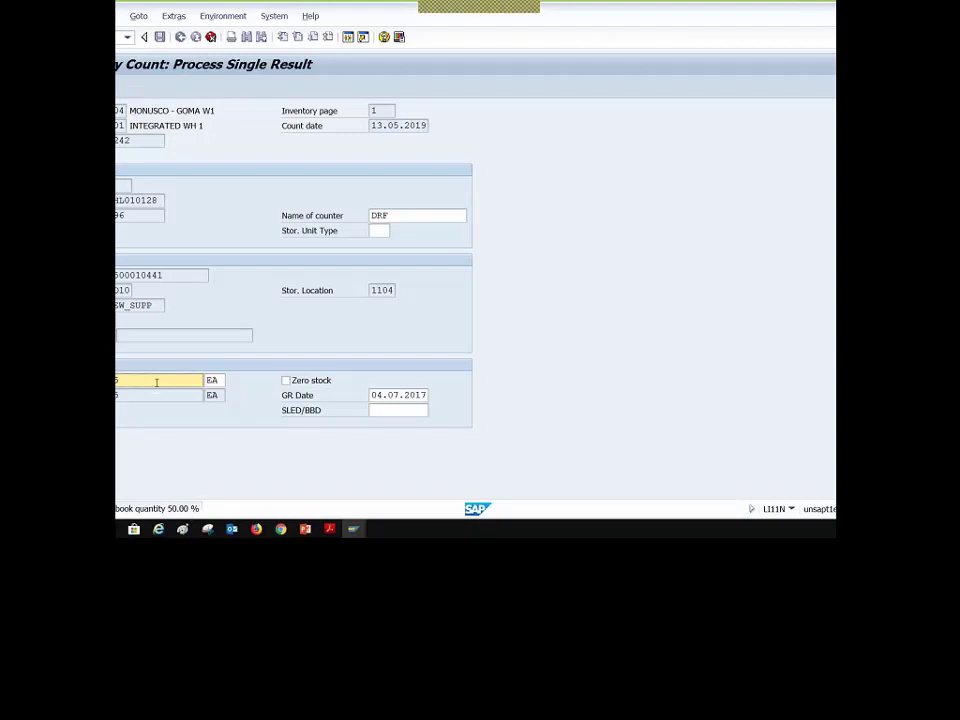
key("Return")
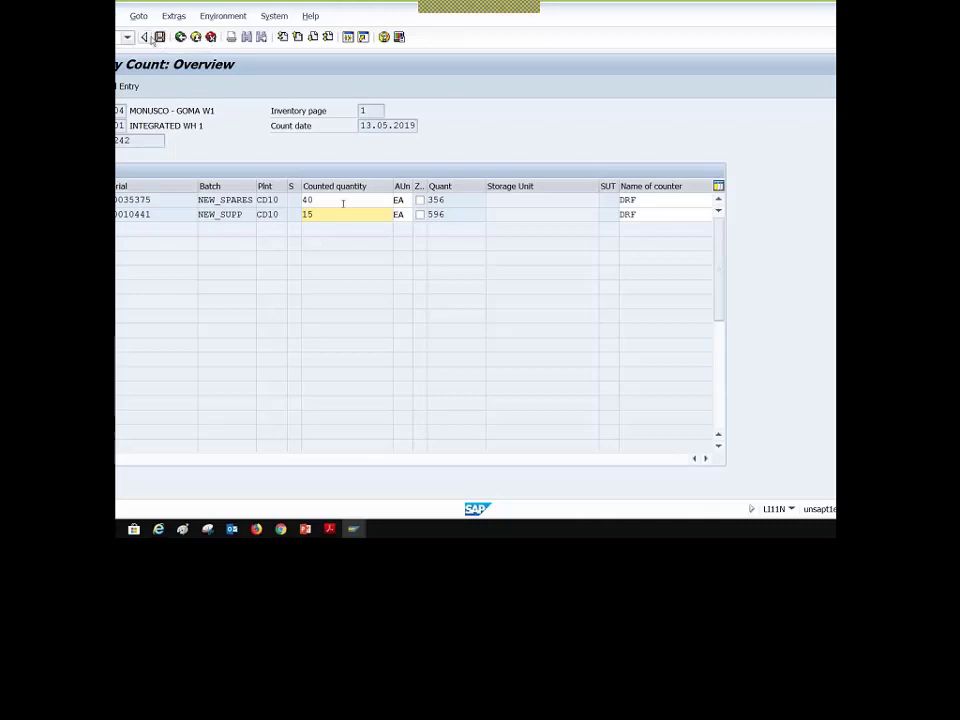
left_click(180, 38)
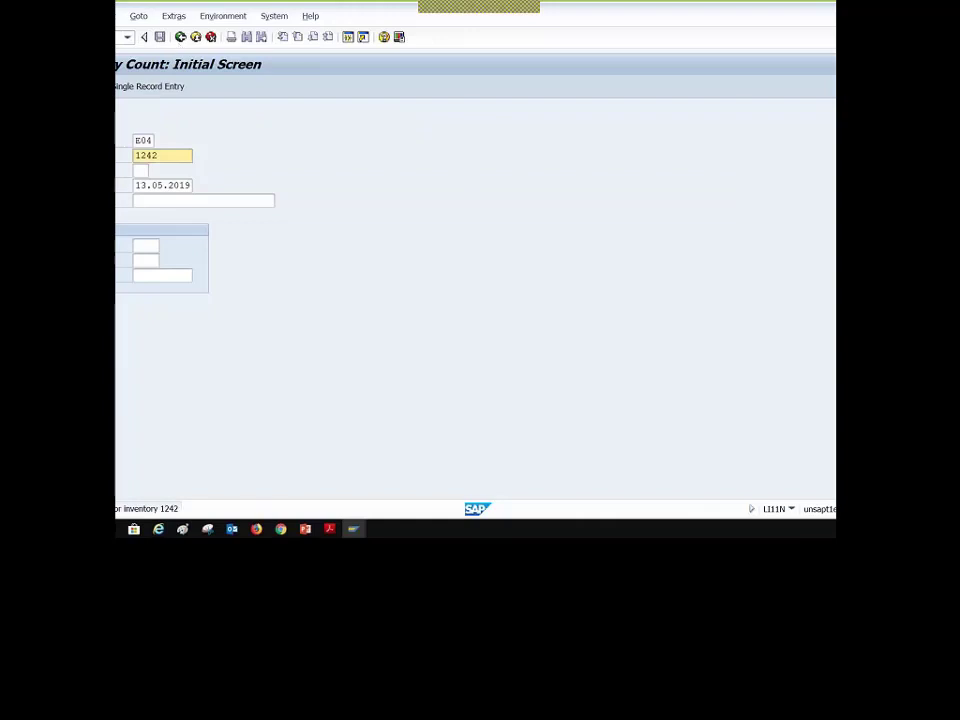
left_click(524, 6)
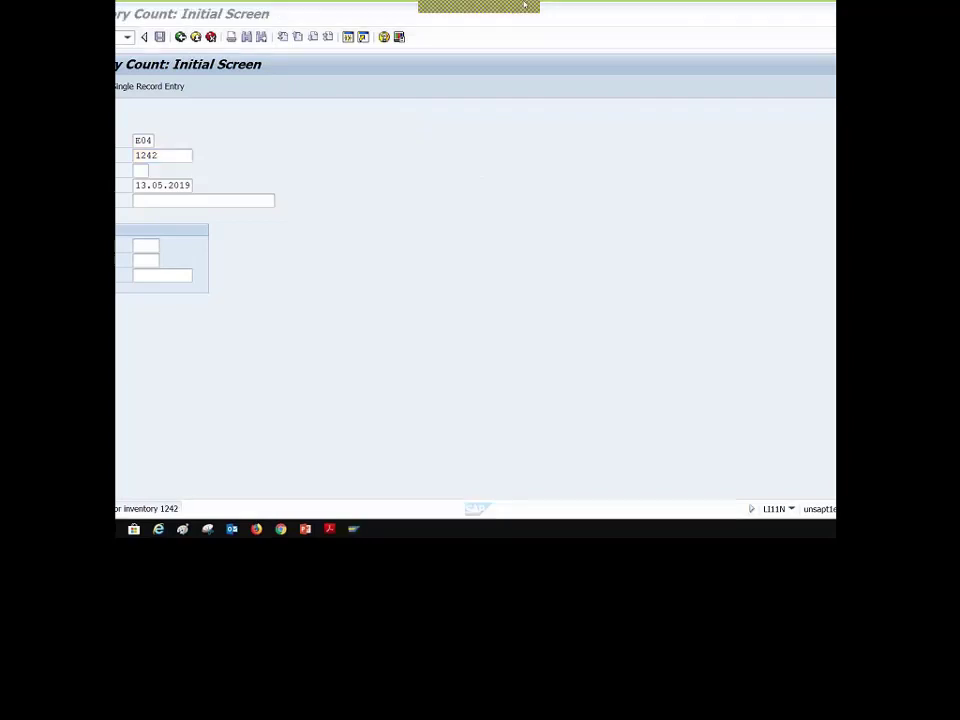
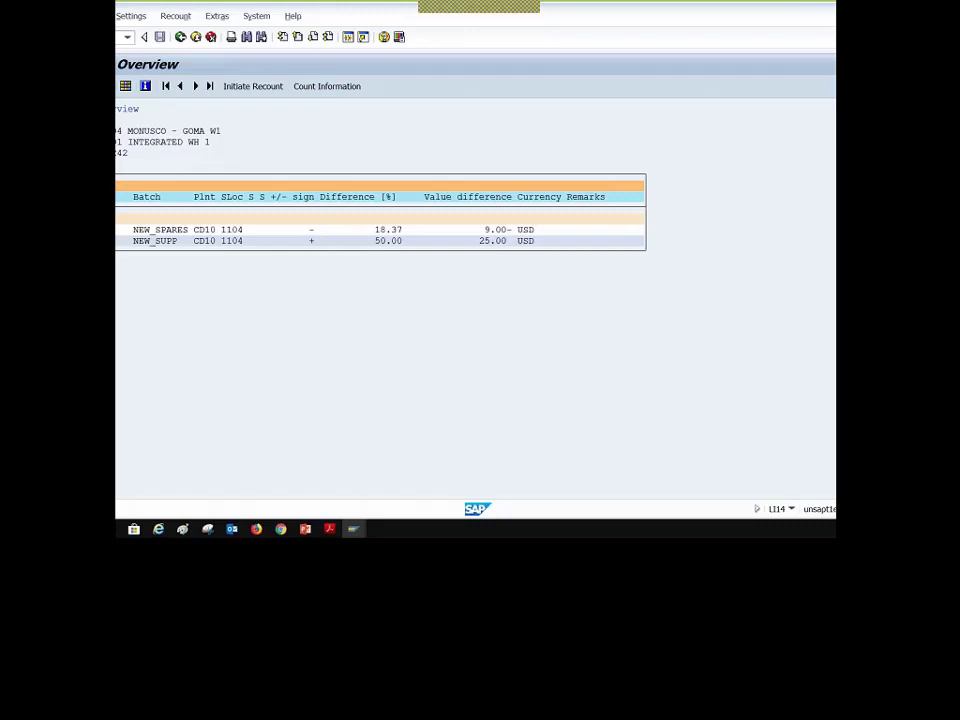
Initiate the recount for record 1242, then check LX17 differences for storage type 001 and exit
left_click(250, 87)
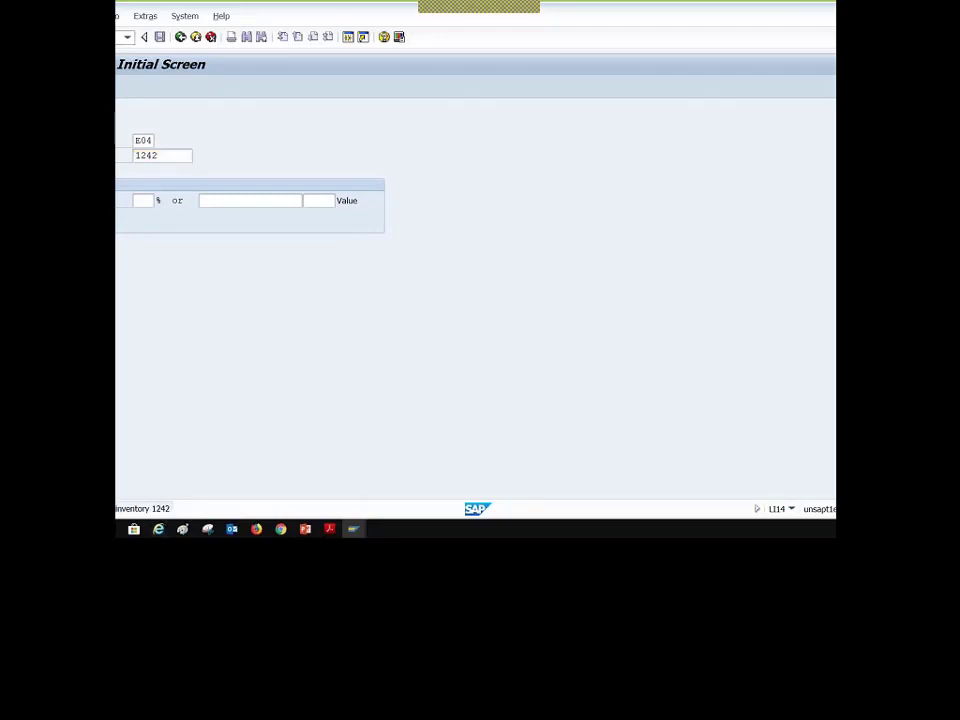
key("F3")
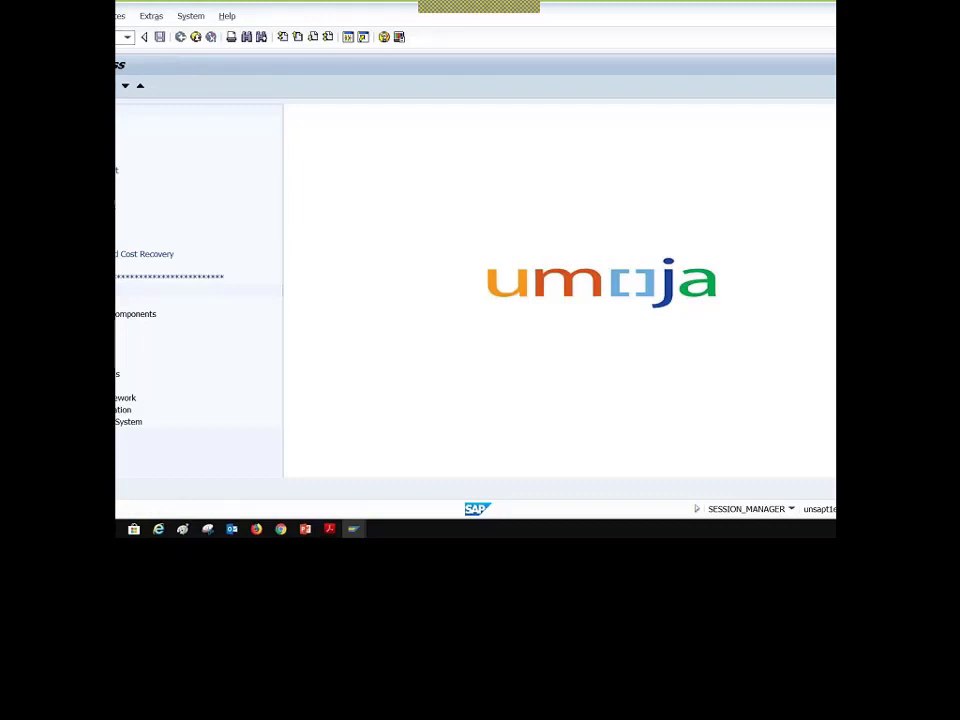
key("Return")
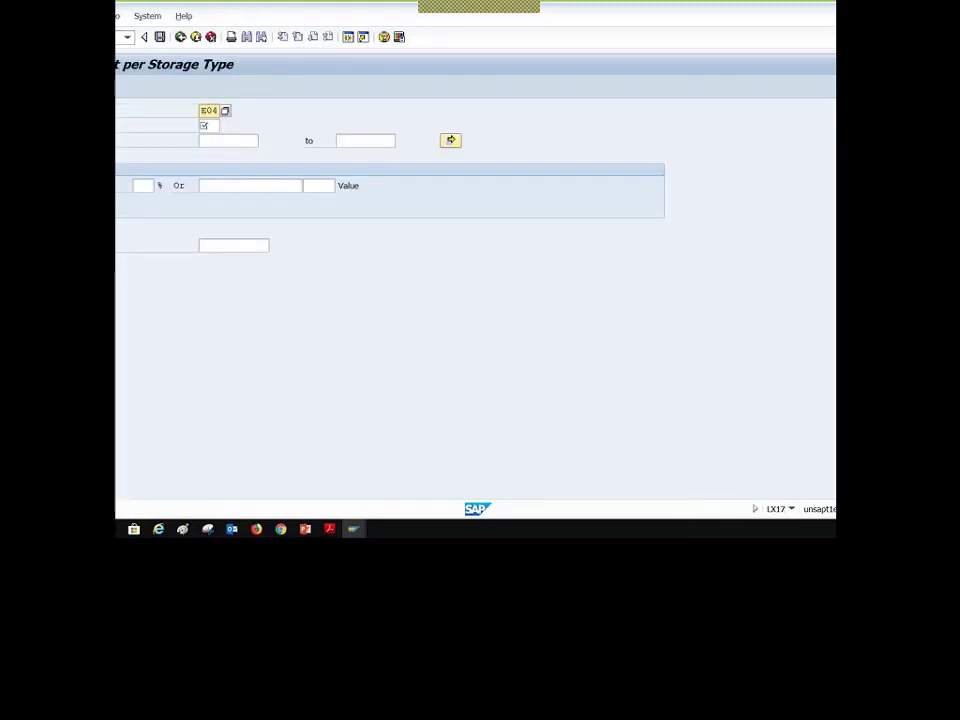
type("001")
left_click(228, 141)
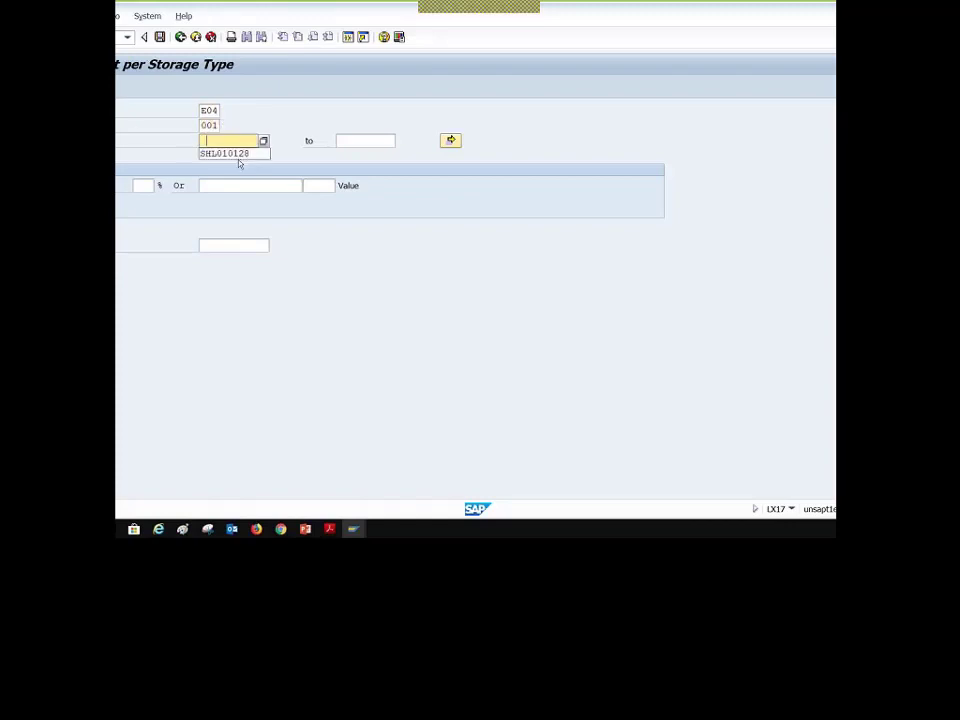
key("shift+Tab")
key("shift+Tab")
key("Return")
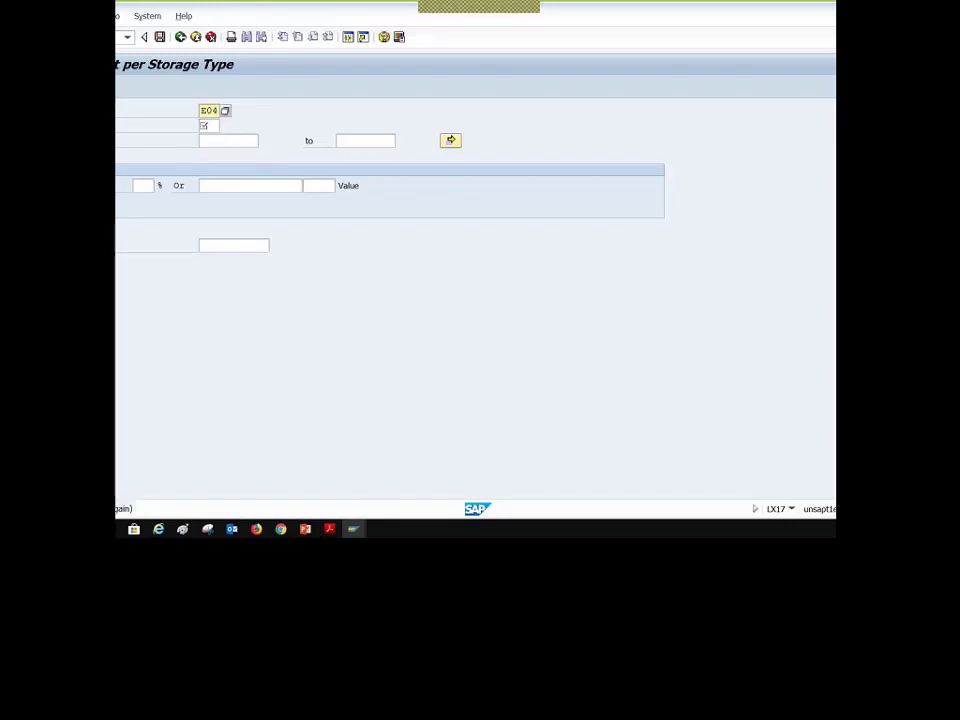
left_click(180, 37)
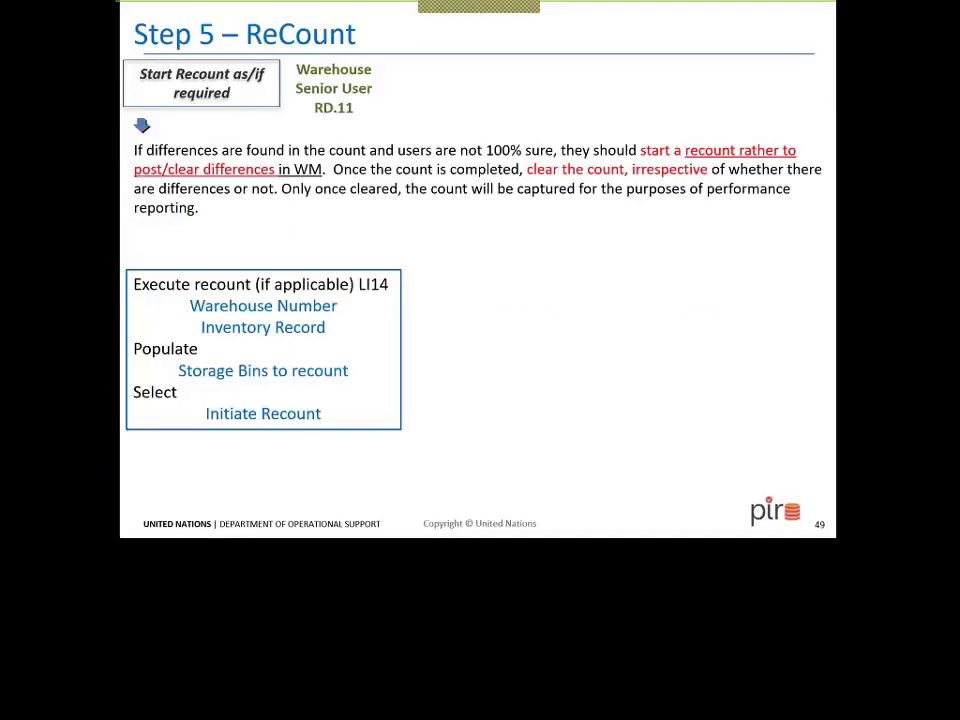
Present the 'Step 5 – ReCount' slide full screen, then return to SAP
key("Escape")
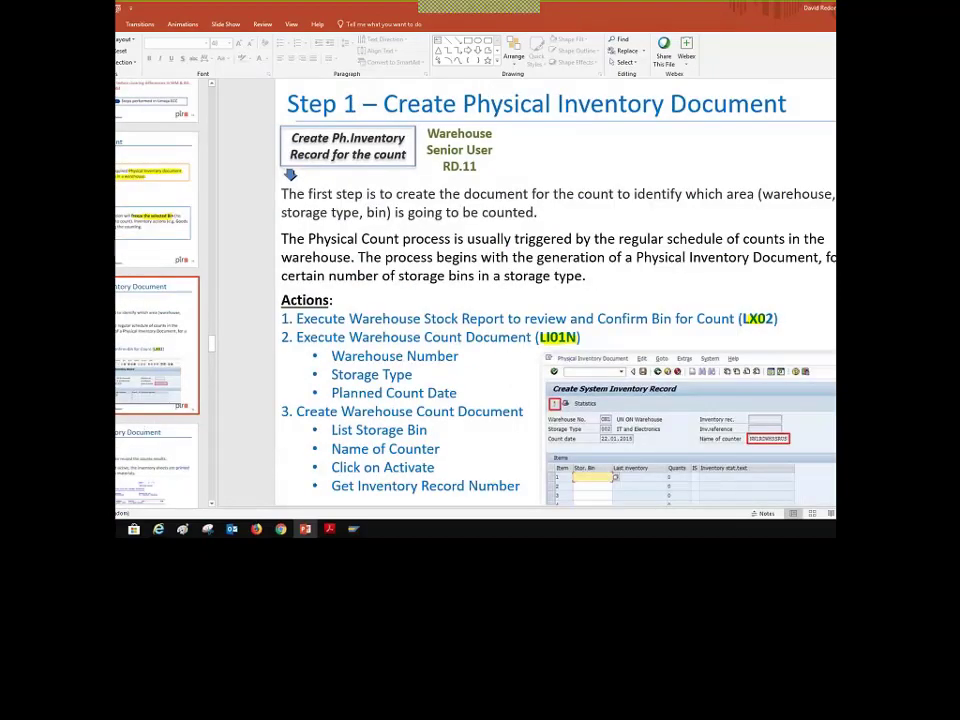
scroll(162, 383, "down", 6)
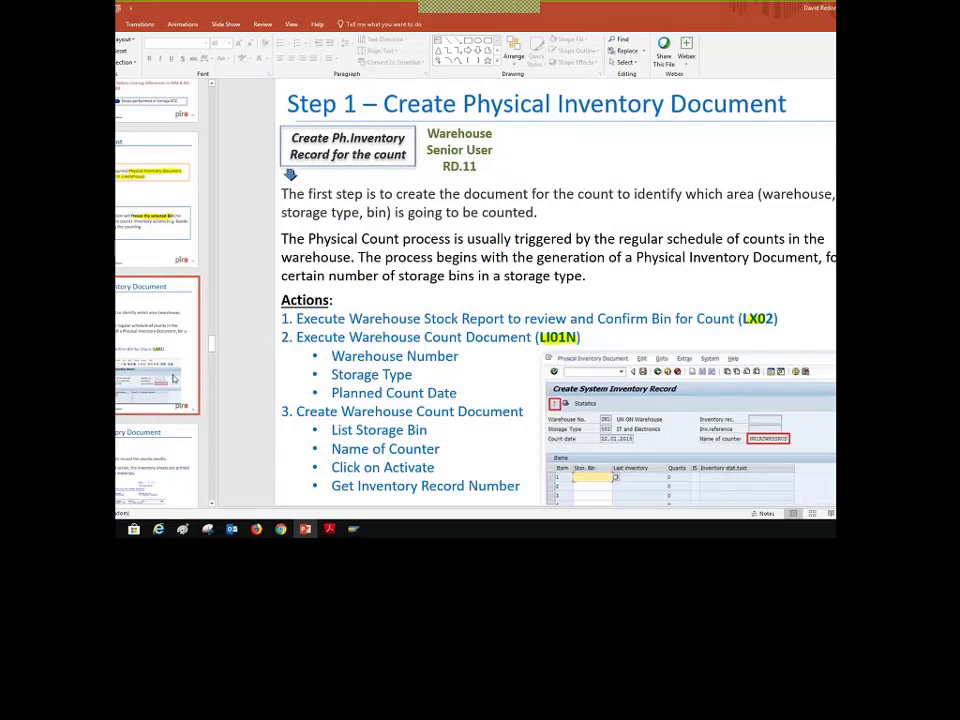
left_click(143, 310)
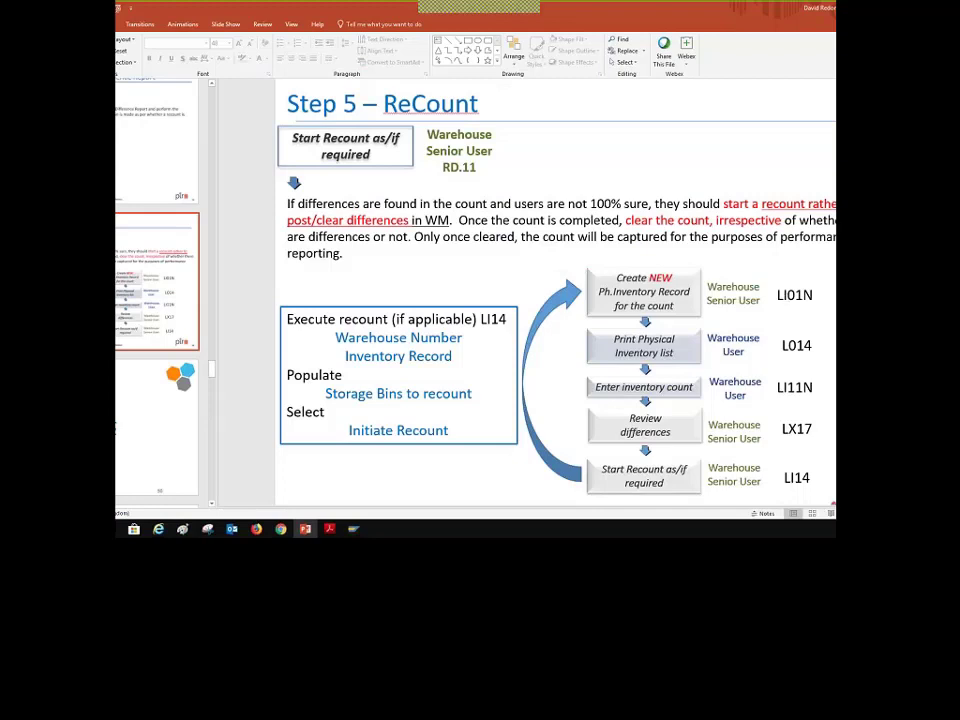
key("shift+F5")
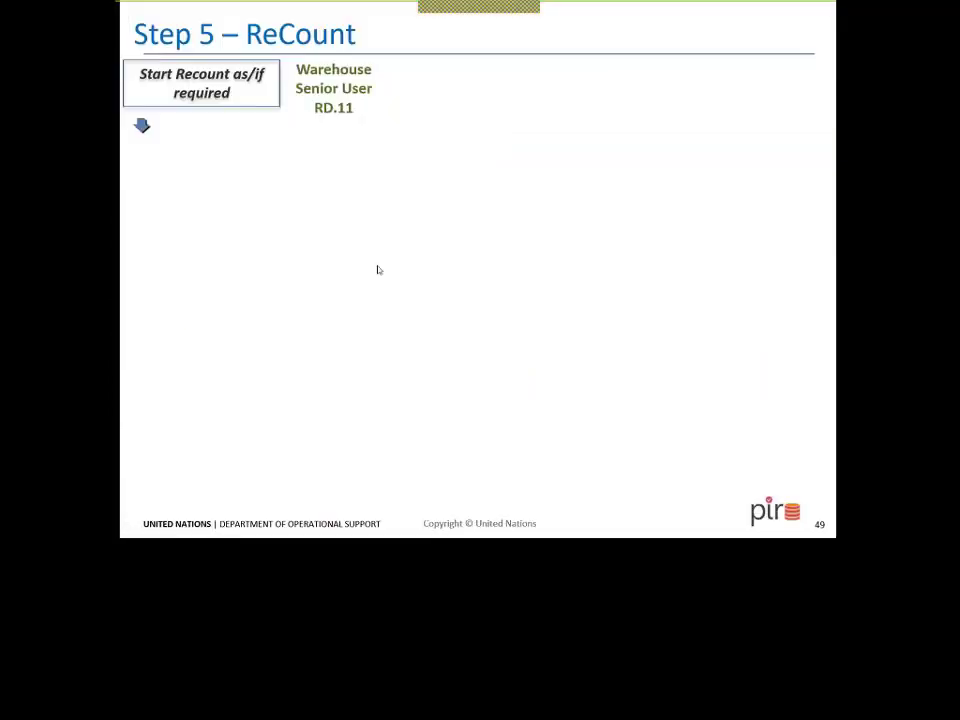
key("alt+Tab")
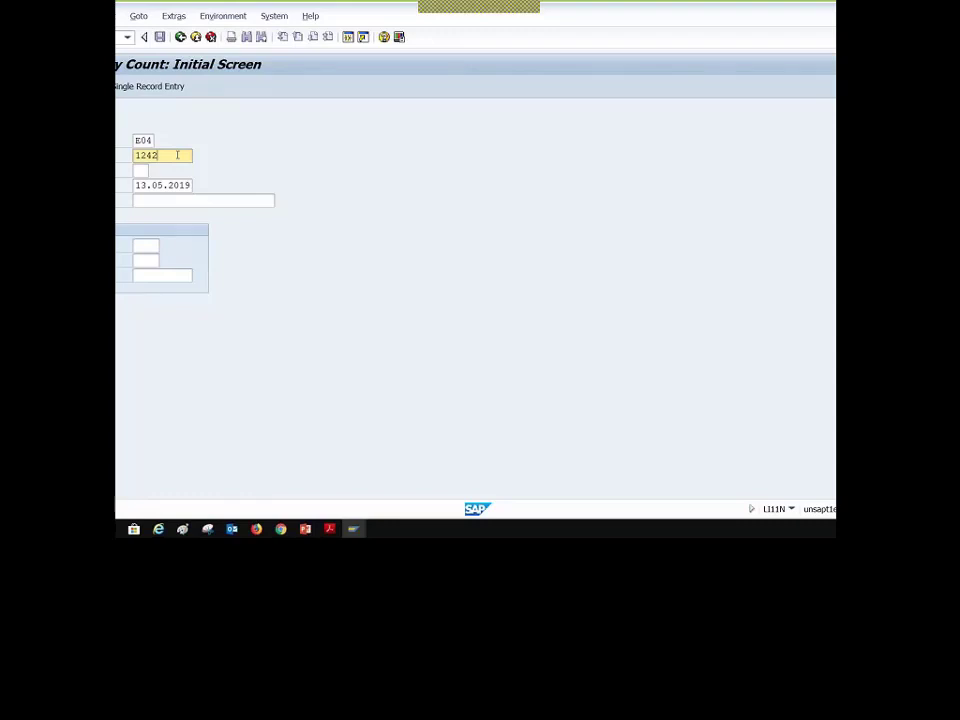
Open the LI11N count overview for inventory record 1242
key("Tab")
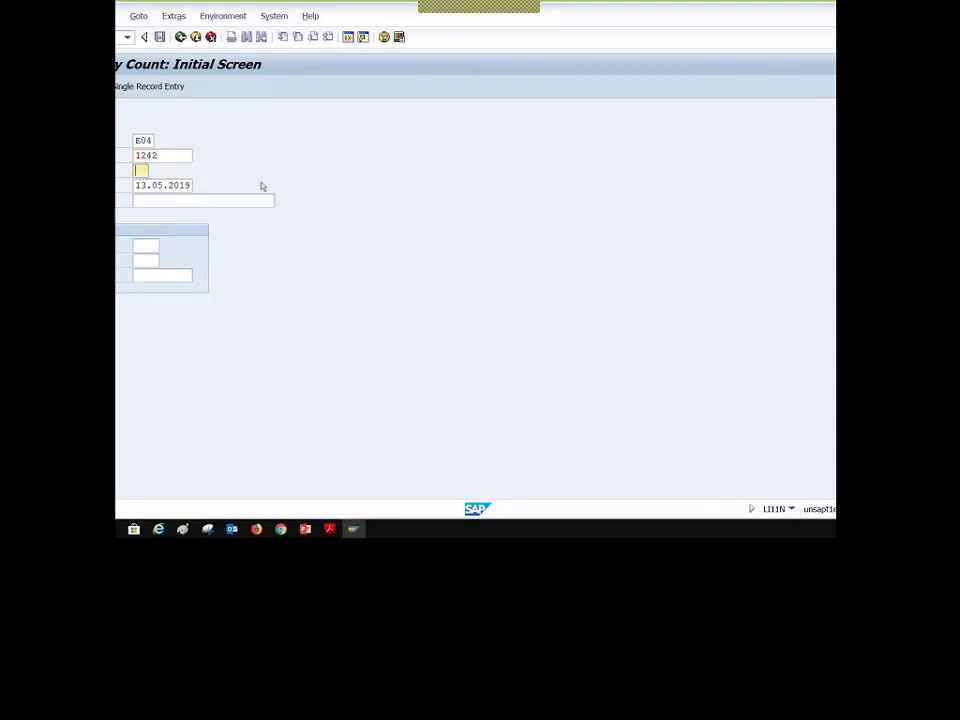
type("1")
key("BackSpace")
type("1")
key("Return")
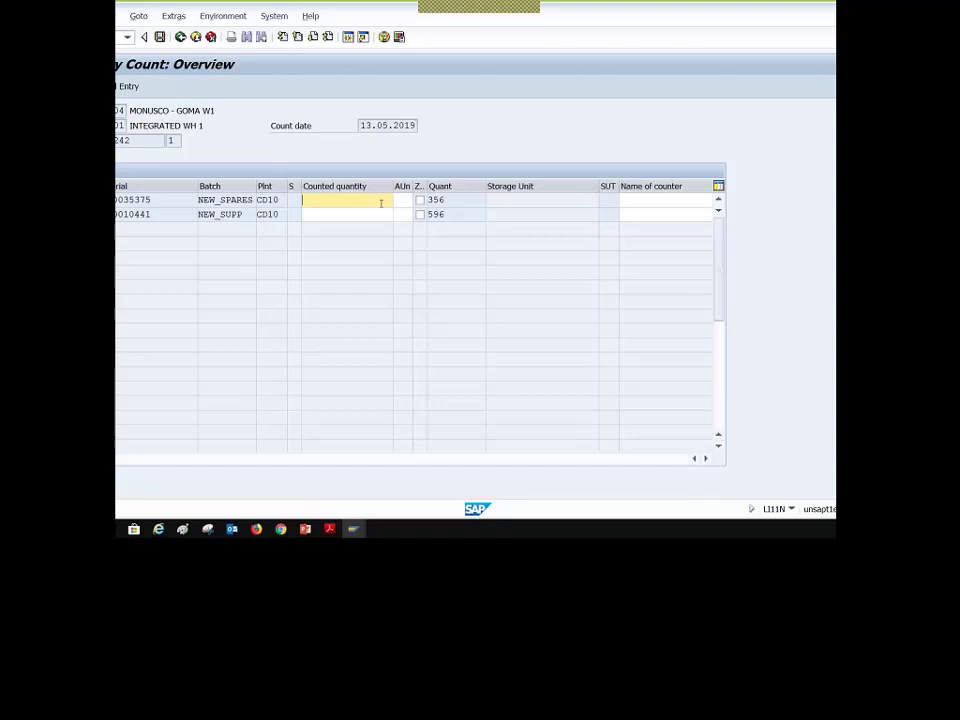
Enter counted quantities 41 and 14 with counter DRF for both items
type("4")
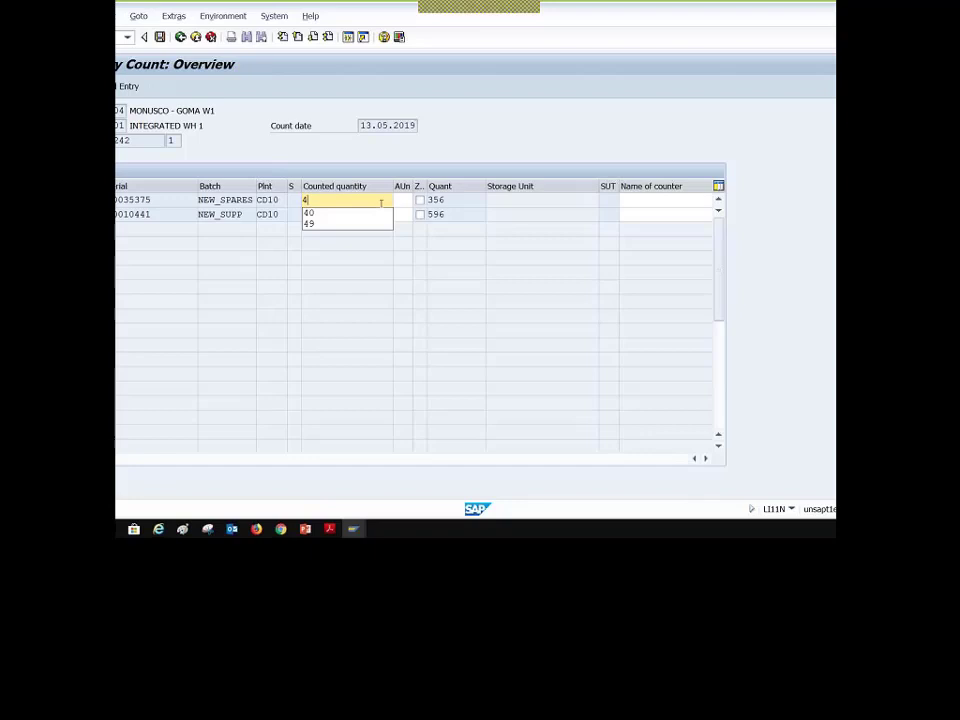
type("1")
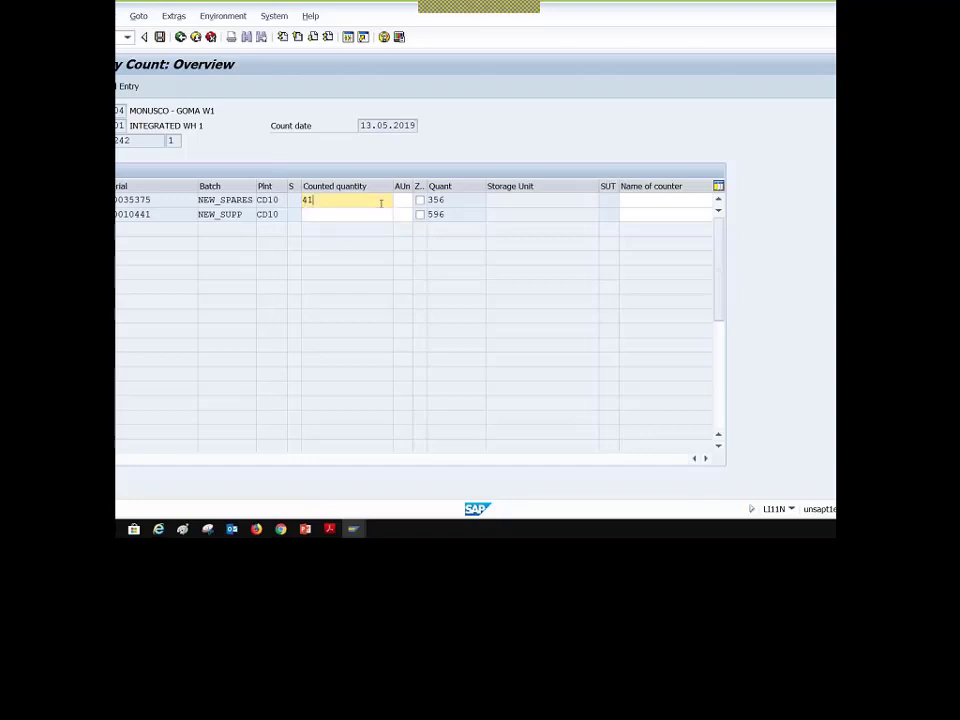
left_click(384, 213)
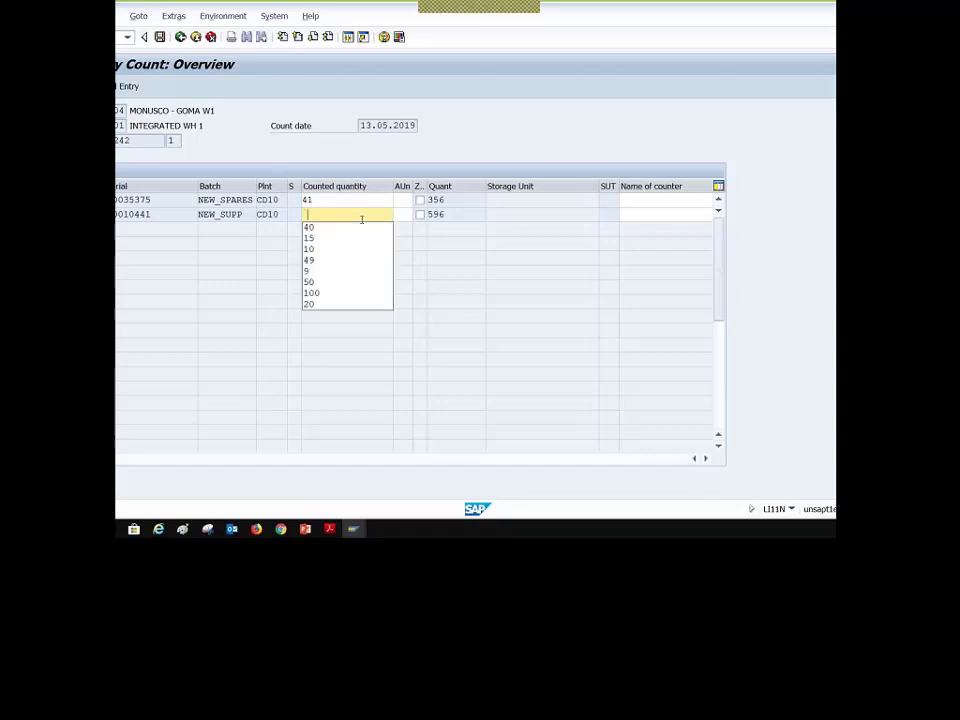
type("1")
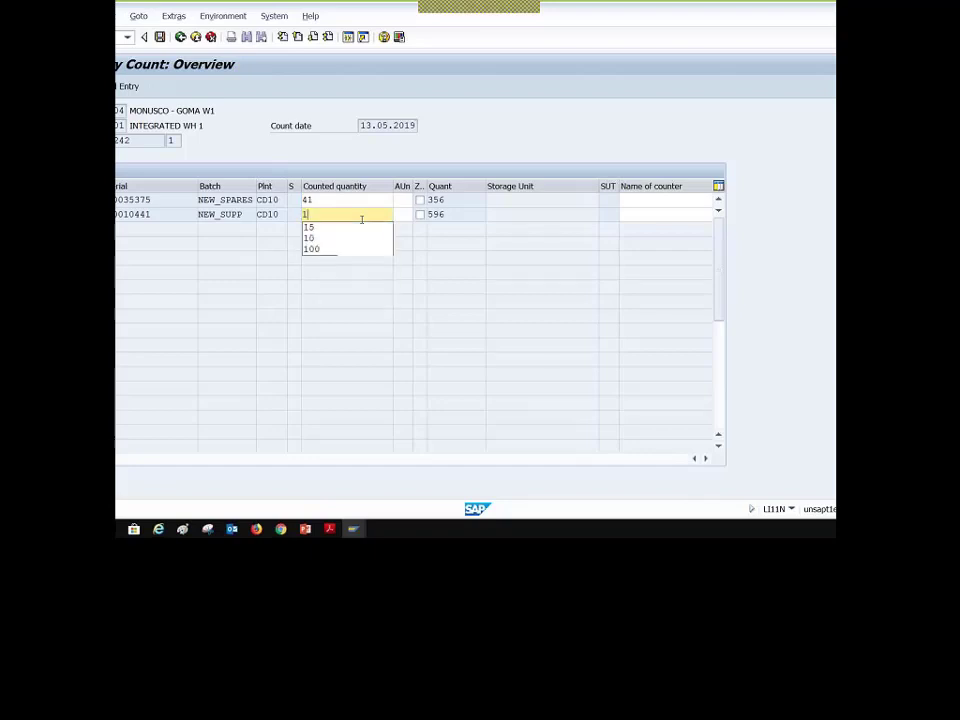
type("4")
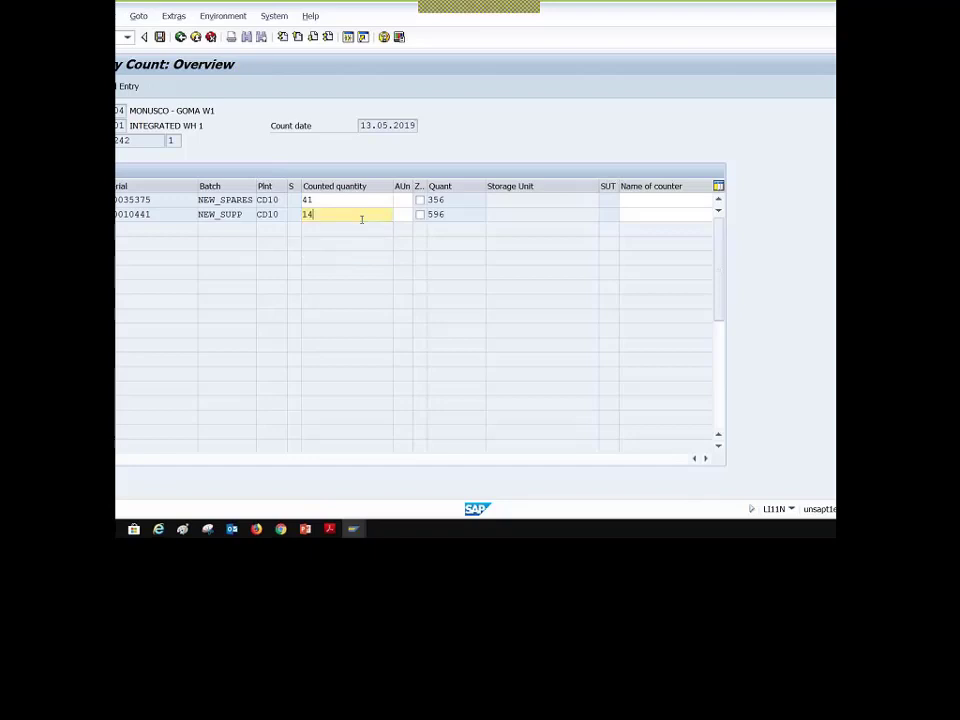
left_click(656, 200)
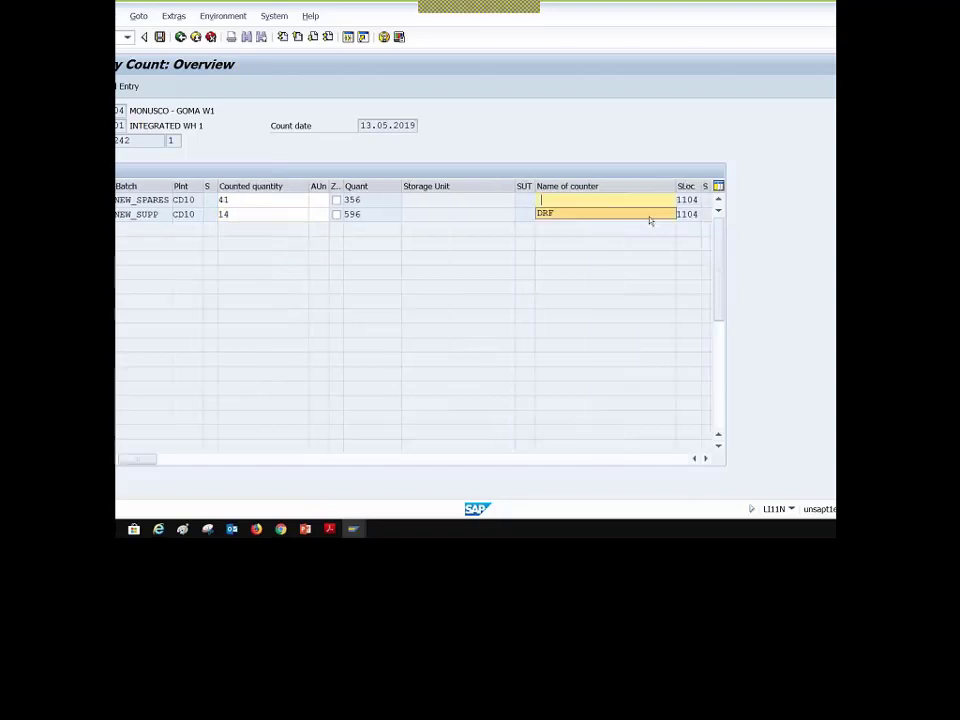
left_click(649, 214)
left_click(637, 214)
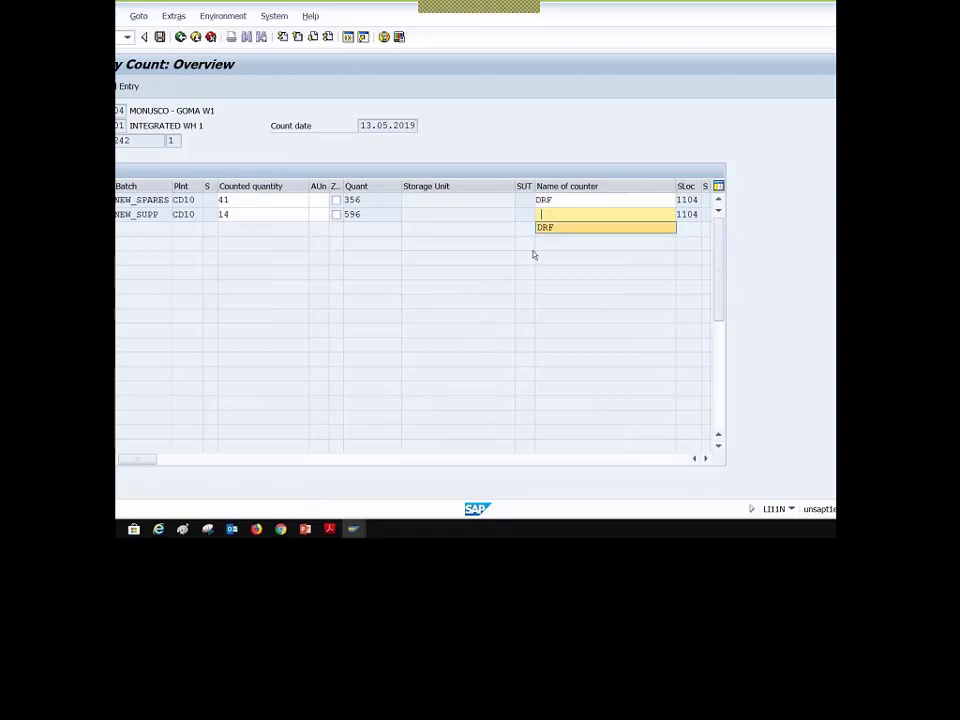
key("Return")
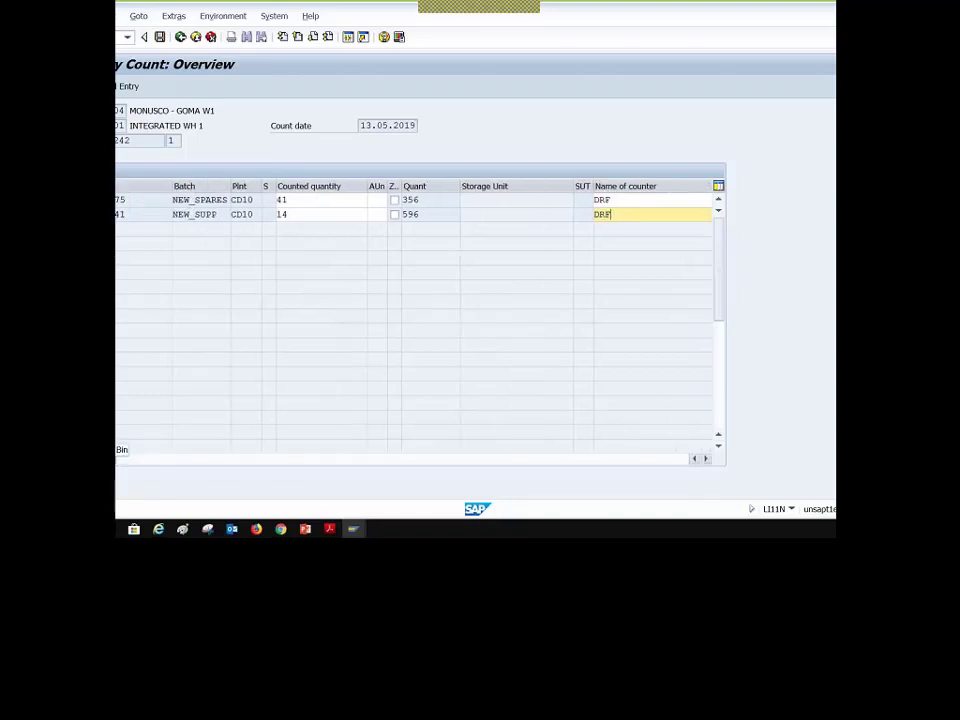
Review the NEW_SPARES and NEW_SUPP item details and save the count for inventory 1242
double_click(605, 196)
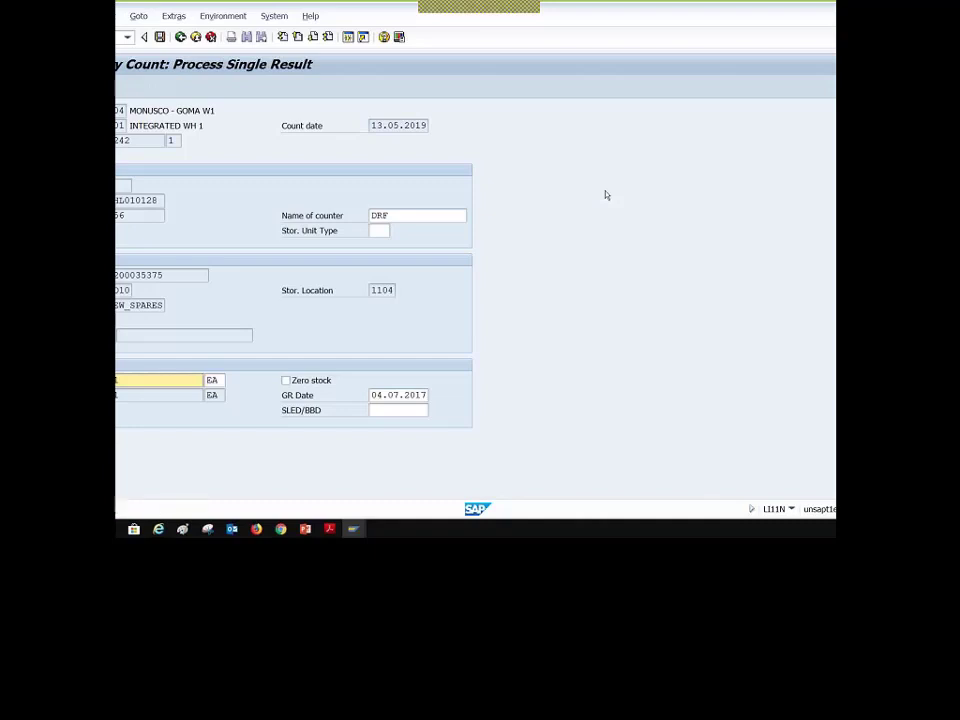
key("Return")
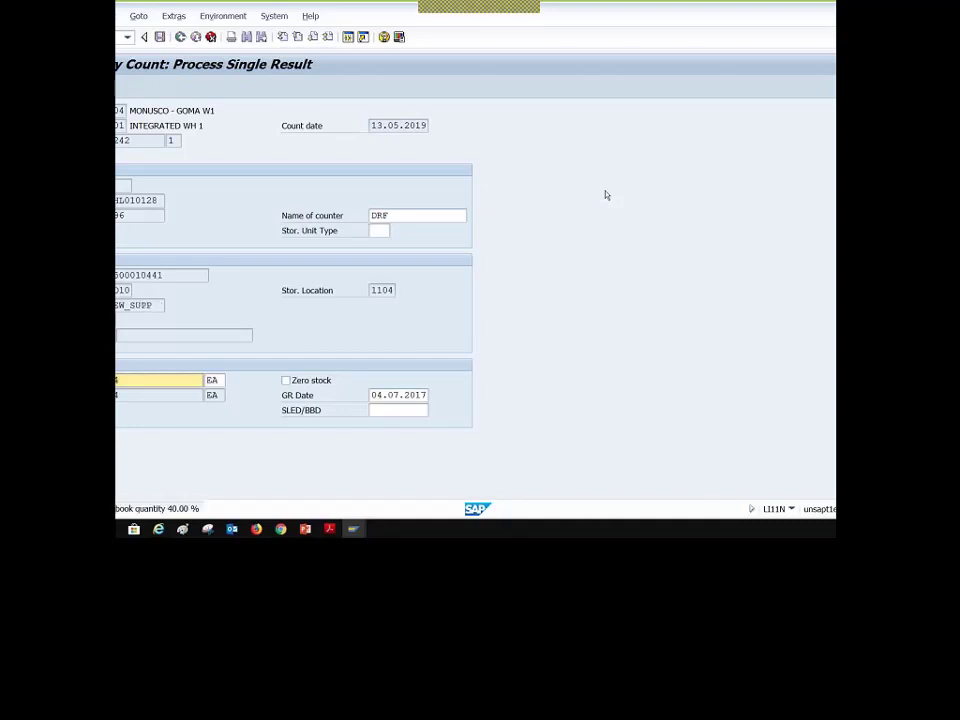
key("Return")
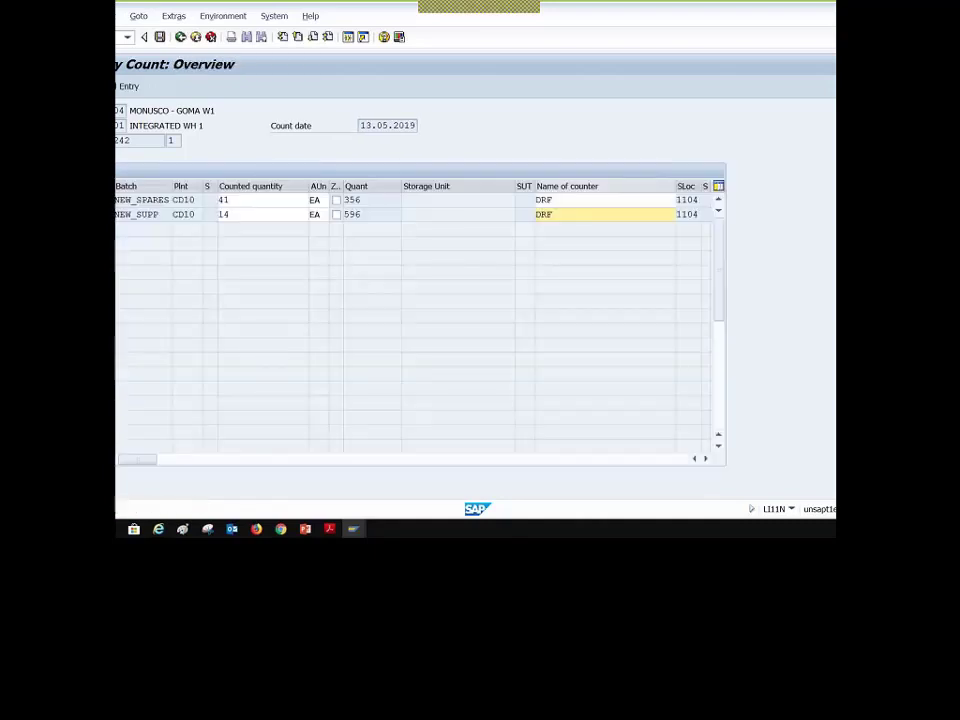
left_click(160, 38)
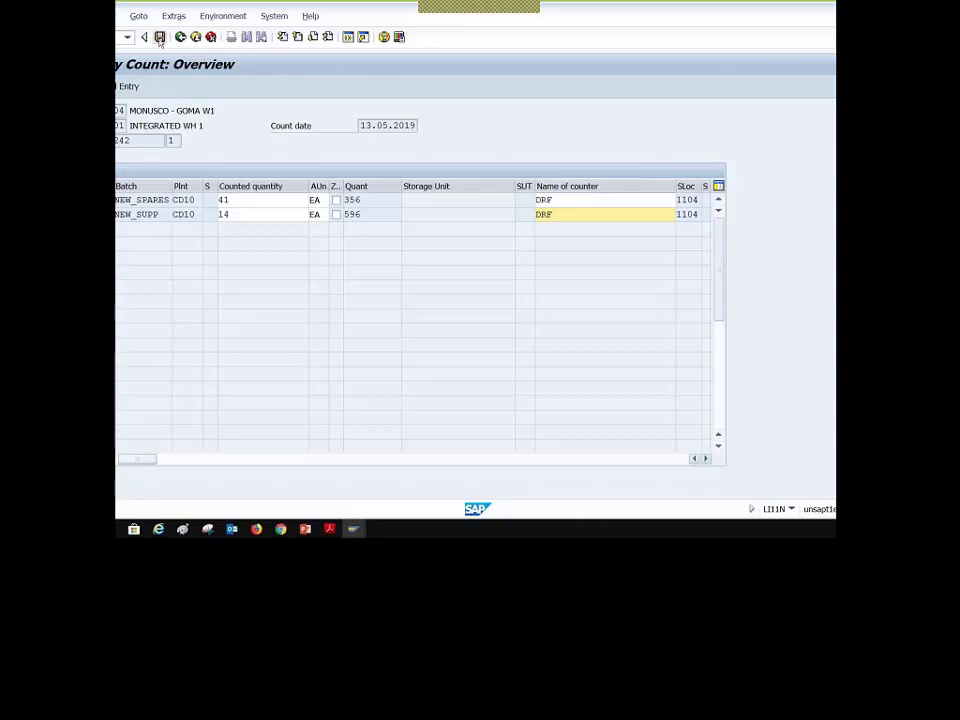
left_click(159, 37)
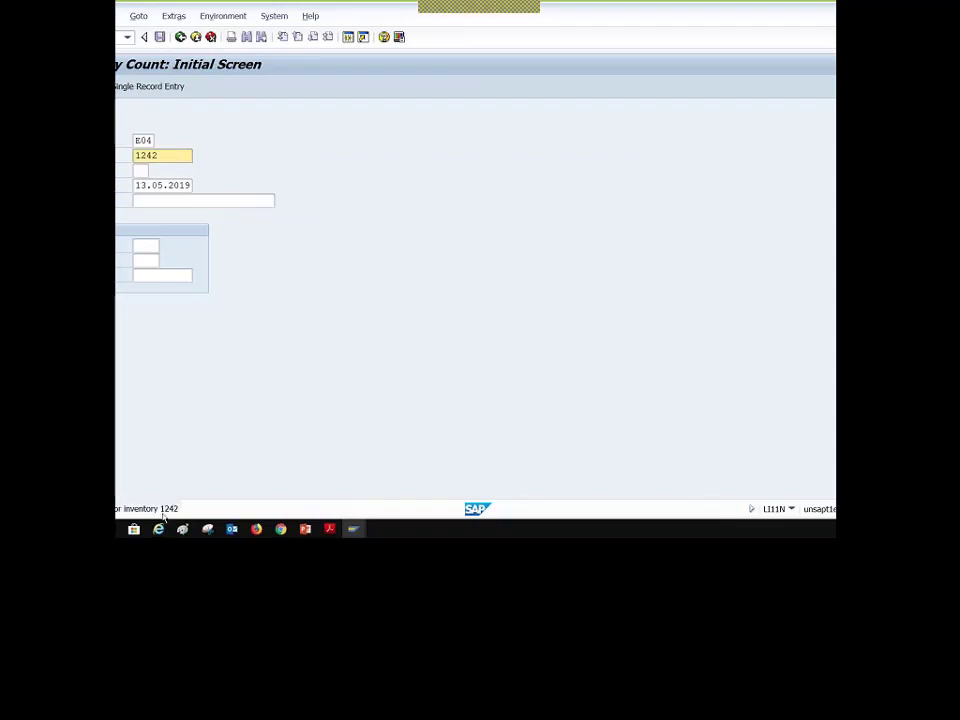
left_click(134, 530)
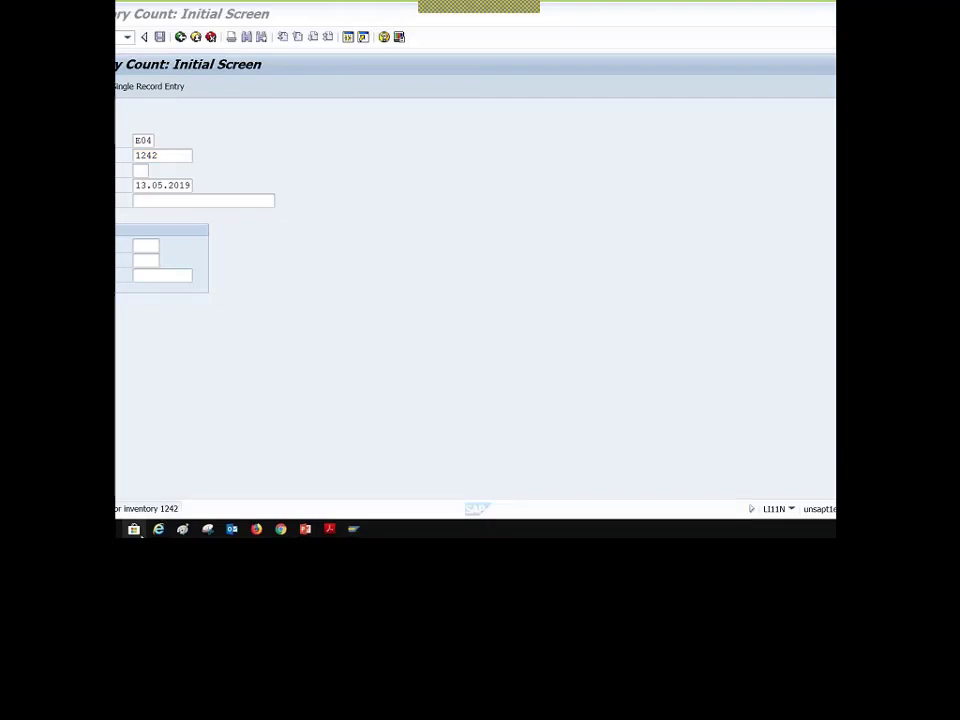
Bring up the Learning Objectives slide in the PowerPoint training deck
left_click(305, 529)
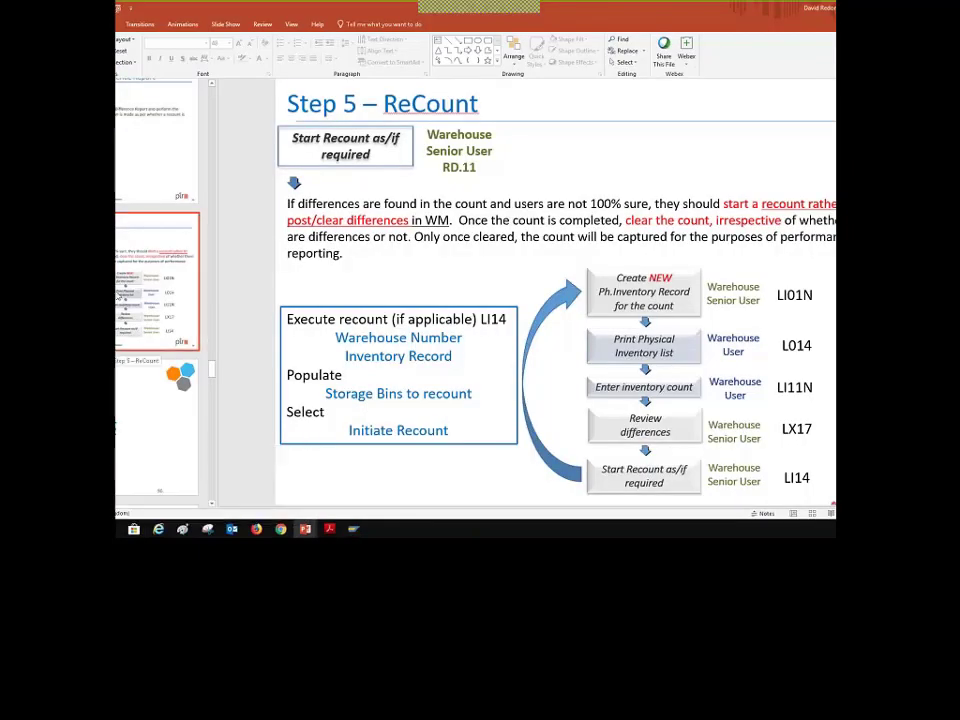
scroll(125, 315, "up", 5)
scroll(125, 315, "up", 3)
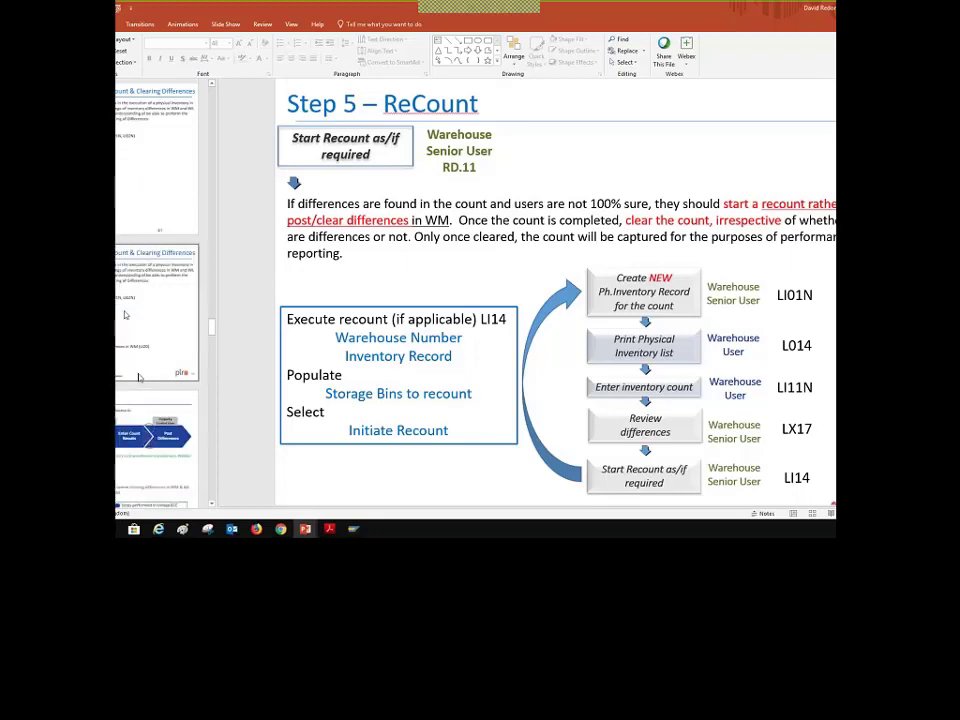
left_click(132, 334)
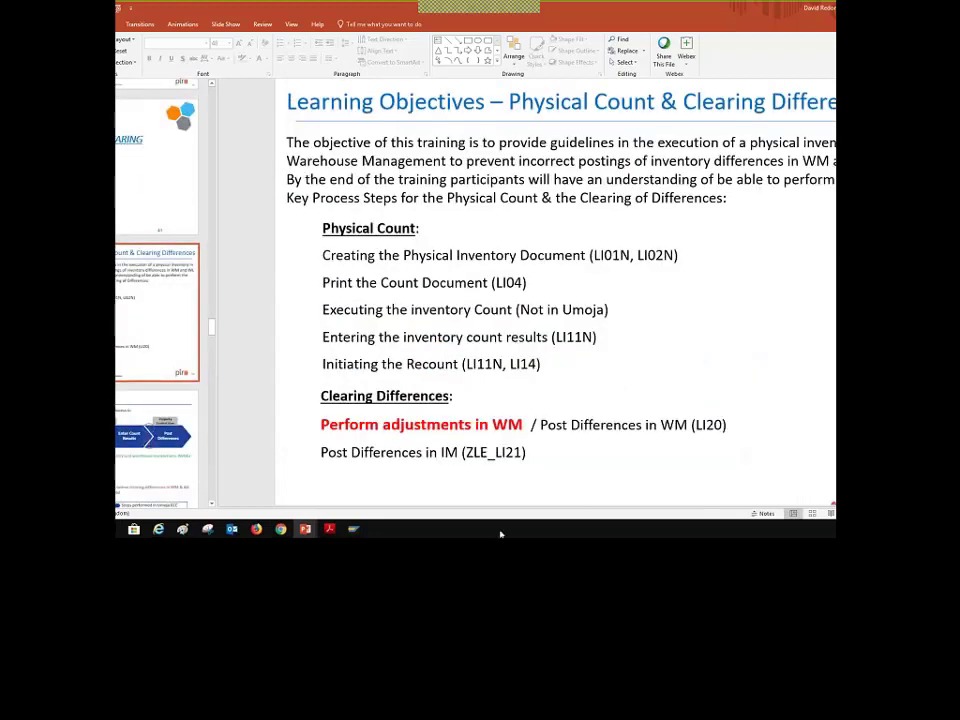
Highlight each Physical Count step, ending with Initiating the Recount (LI11N, LI14)
triple_click(643, 255)
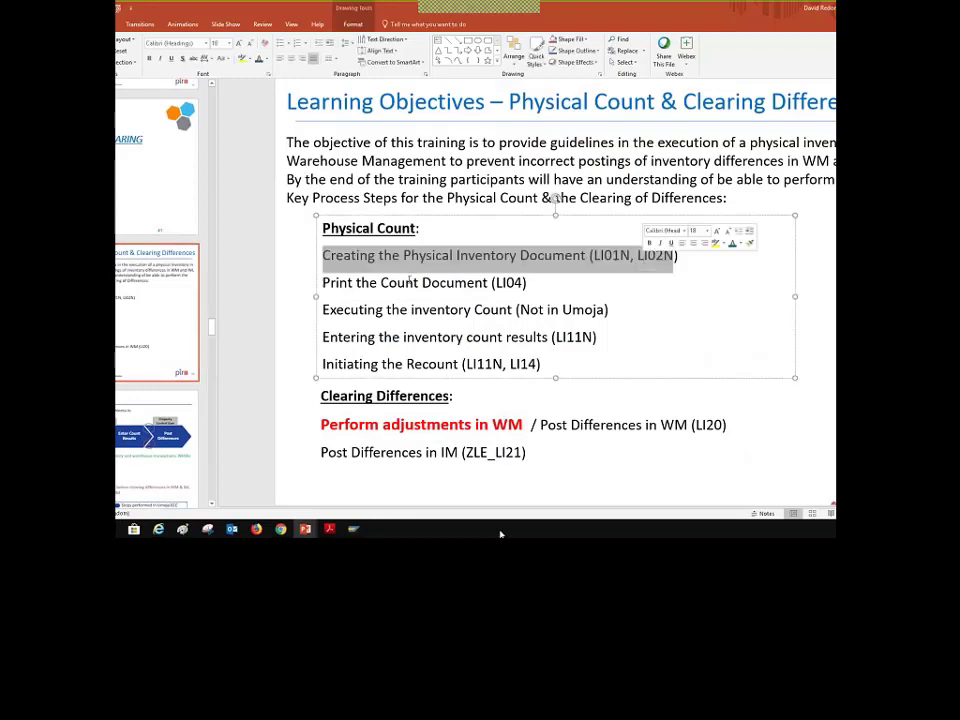
left_click_drag(322, 282, 542, 282)
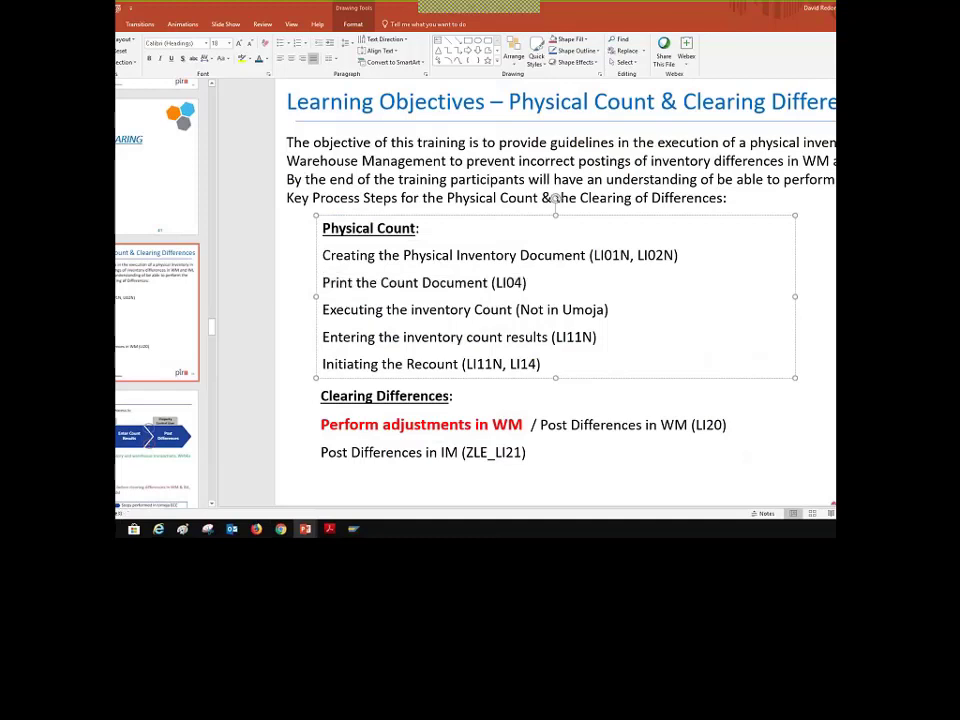
left_click_drag(322, 337, 621, 334)
left_click(323, 364)
left_click_drag(324, 364, 548, 364)
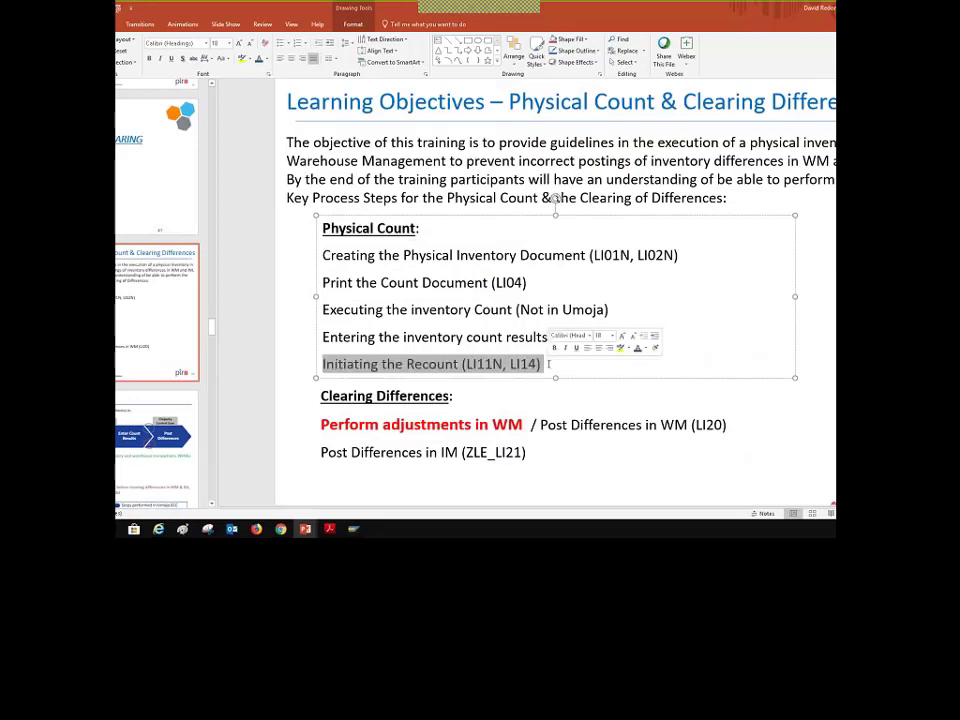